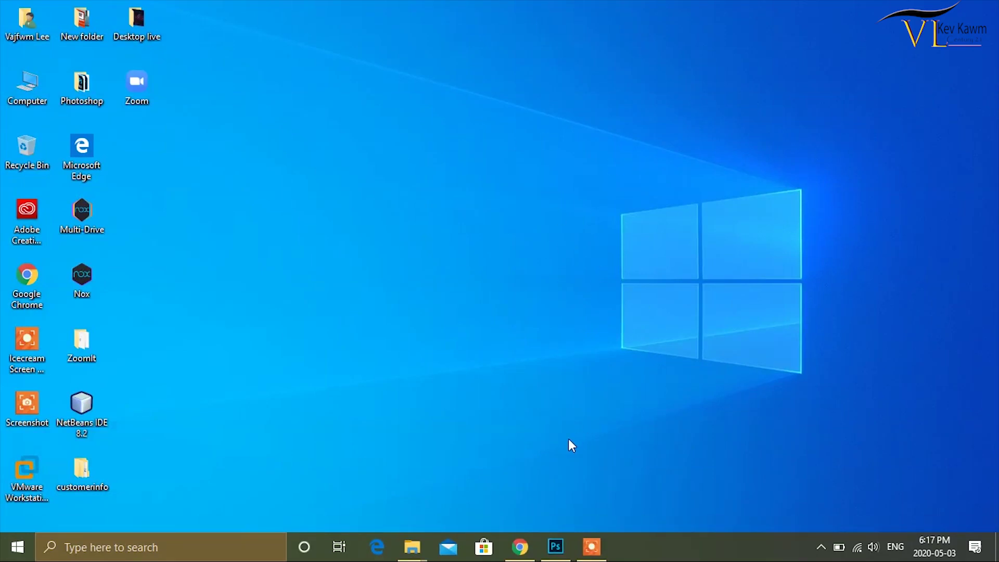
Launch PowerPoint from the Start menu's app list and create a Blank Presentation
click(17, 547)
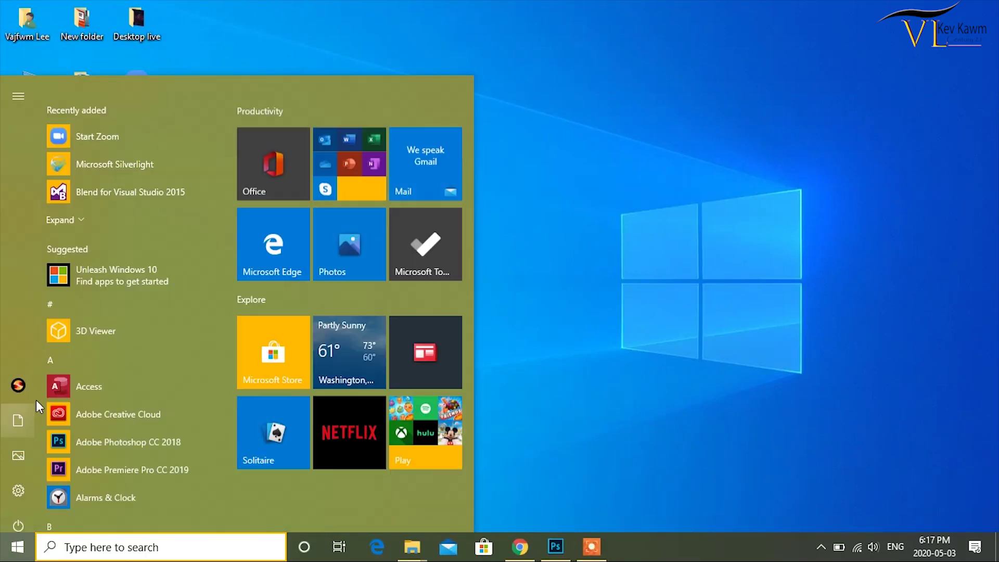
scroll(121, 411, down, 3)
scroll(121, 416, down, 3)
scroll(122, 418, down, 4)
scroll(122, 420, down, 4)
scroll(123, 420, down, 3)
scroll(119, 420, down, 3)
scroll(118, 415, down, 3)
scroll(102, 370, down, 2)
click(112, 375)
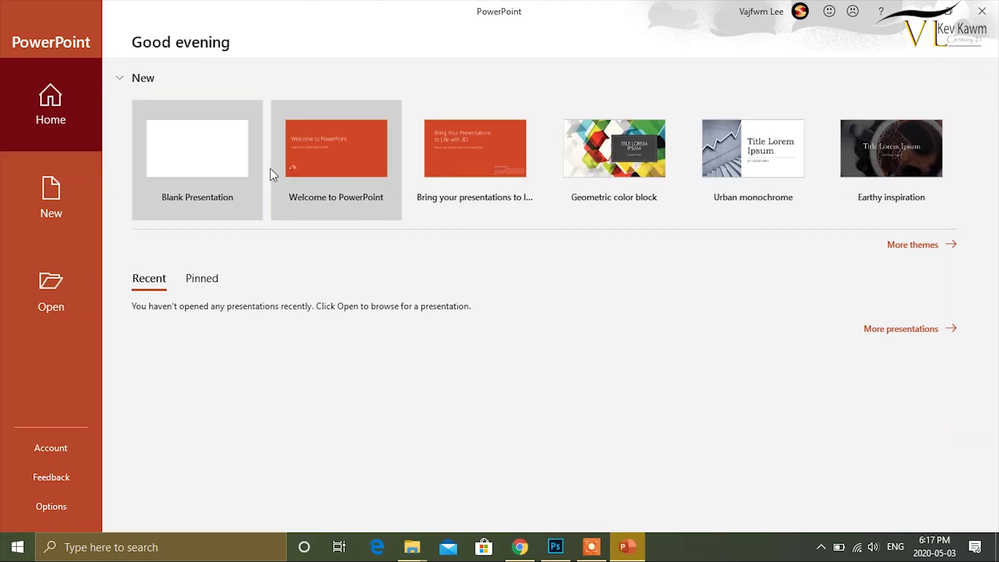
click(222, 152)
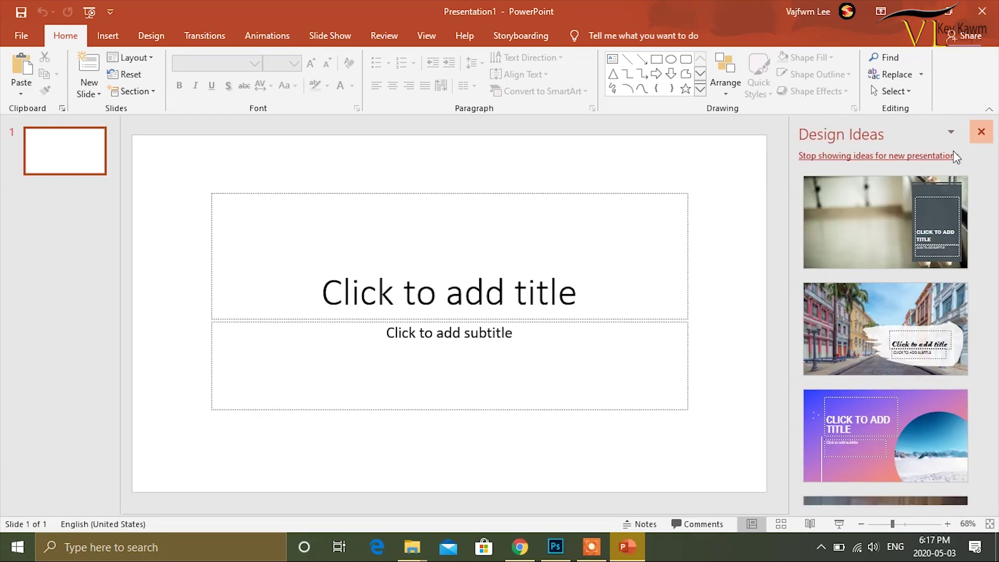
Close Design Ideas and switch the slide to the Blank layout
click(981, 132)
right_click(621, 175)
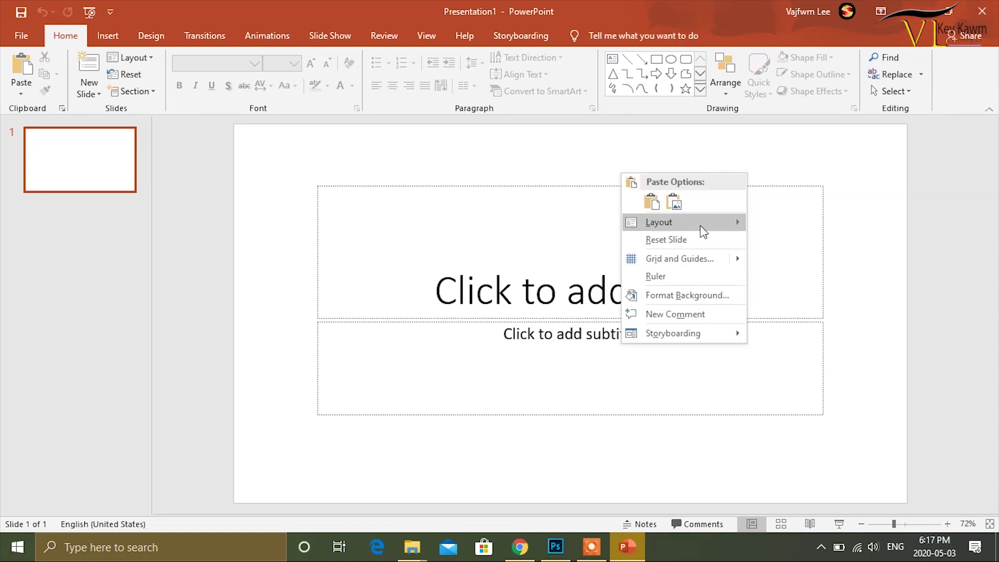
mouse_move(659, 222)
click(402, 401)
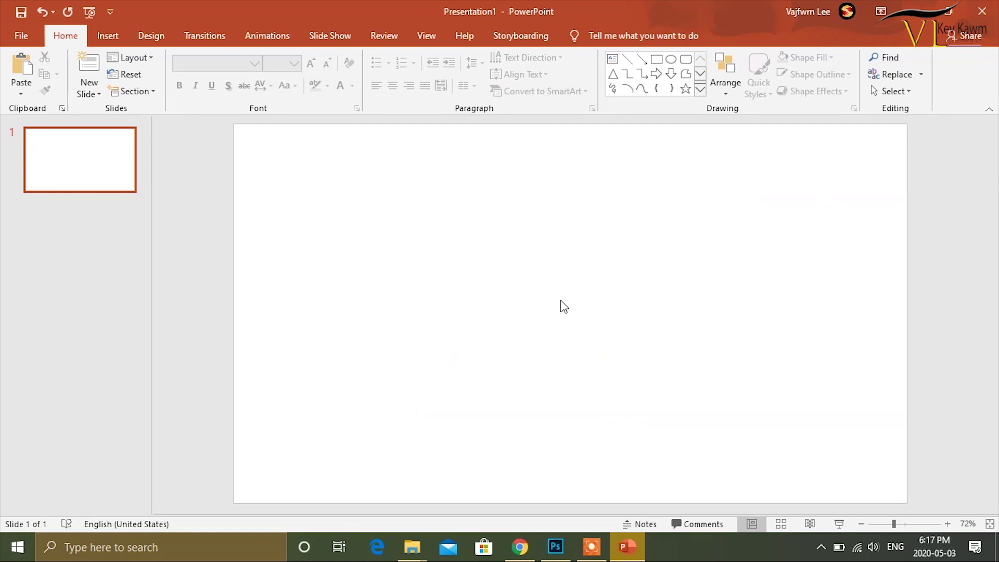
Set the slide size to Standard (4:3) with Ensure Fit, then go to the File page
click(145, 43)
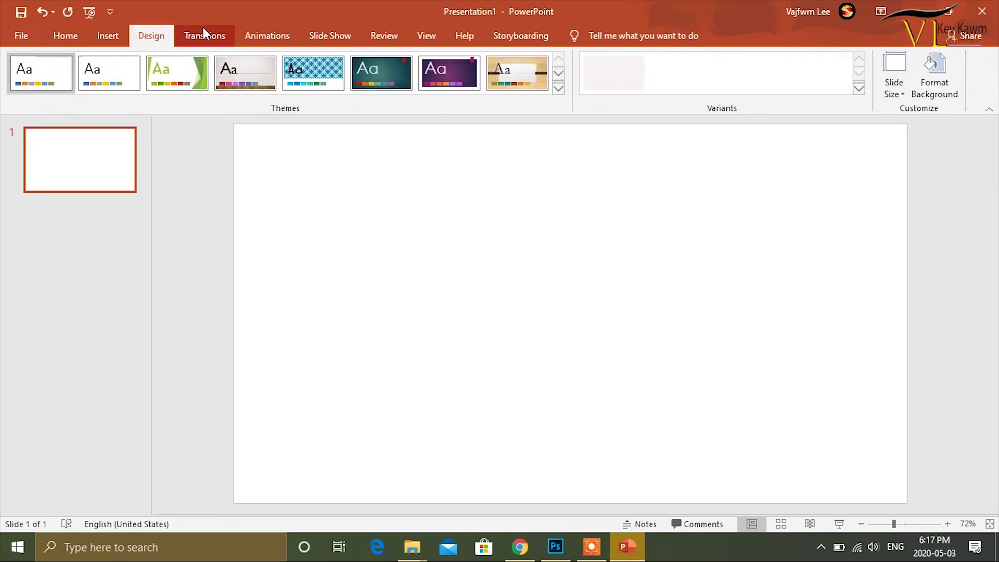
click(892, 79)
click(921, 120)
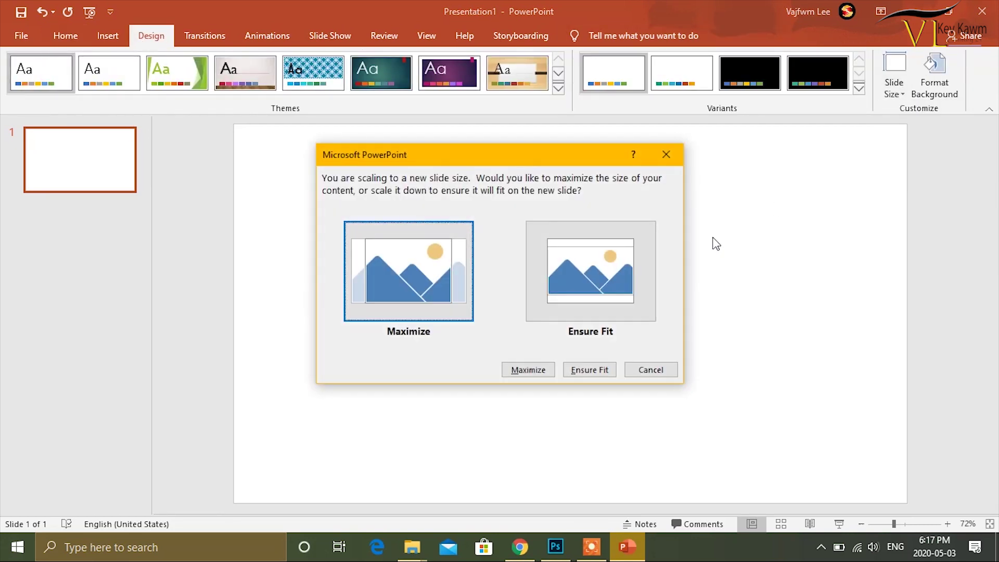
click(599, 284)
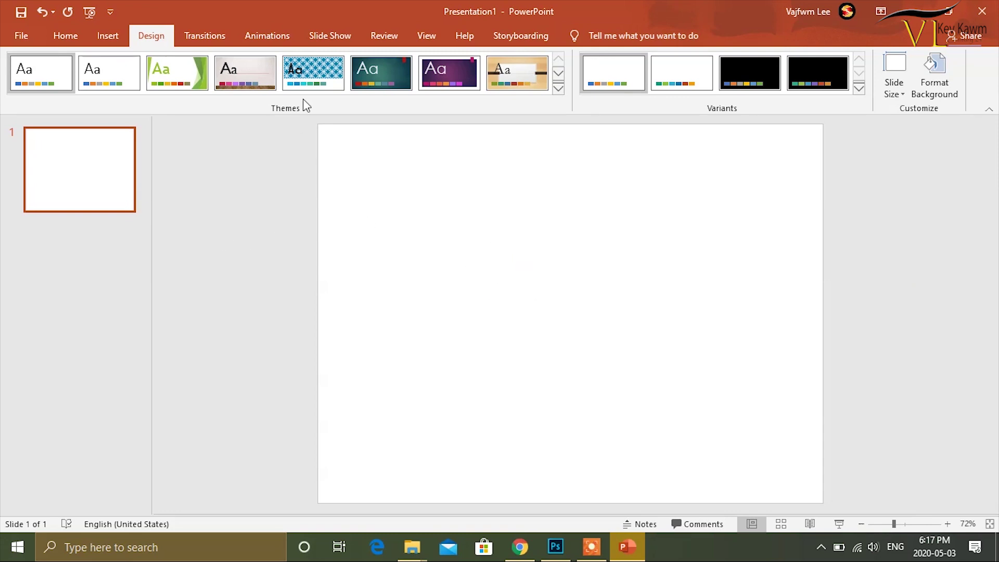
click(16, 42)
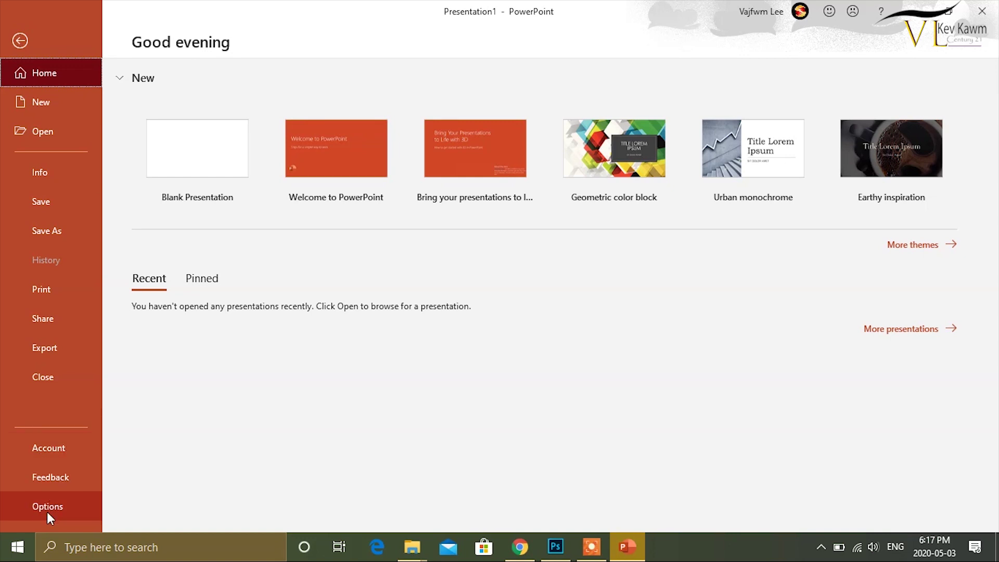
Turn on the Developer tab in PowerPoint Options under Customize Ribbon
click(61, 510)
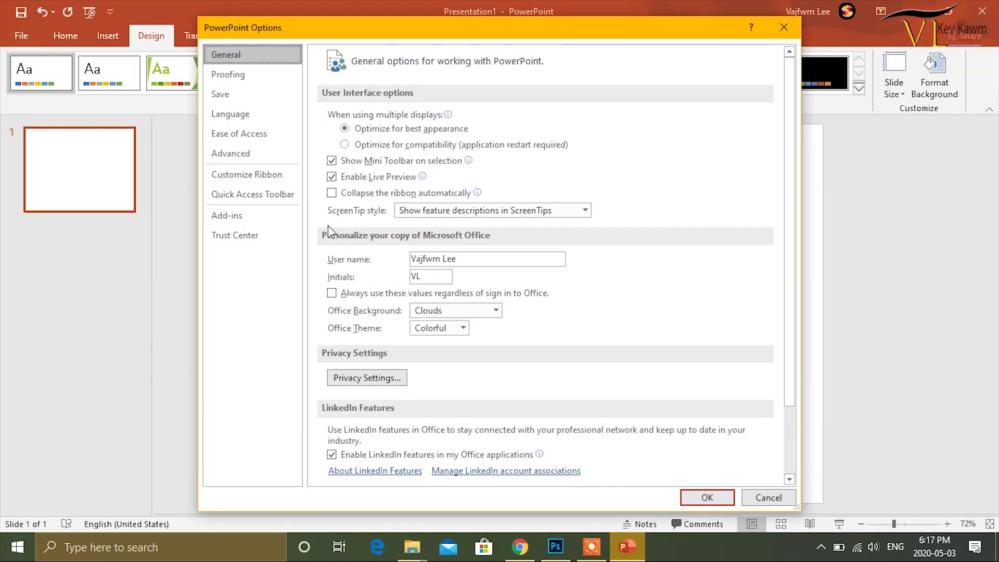
click(258, 187)
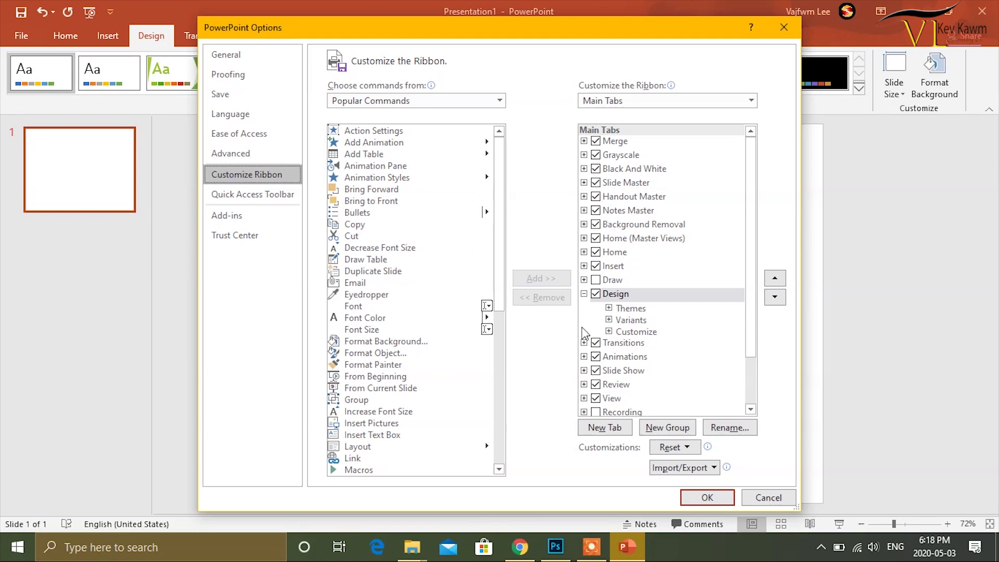
scroll(627, 377, down, 2)
click(596, 367)
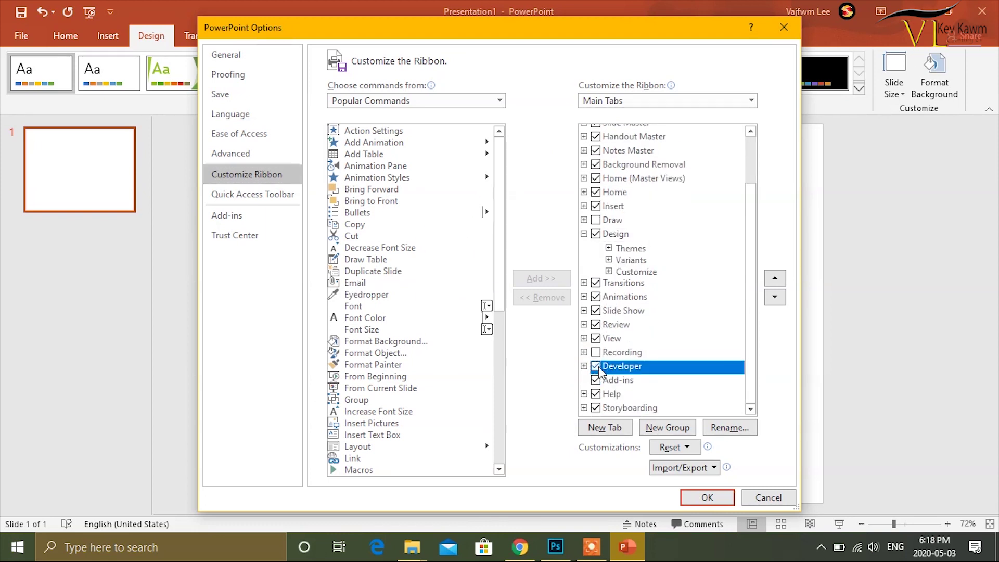
click(724, 497)
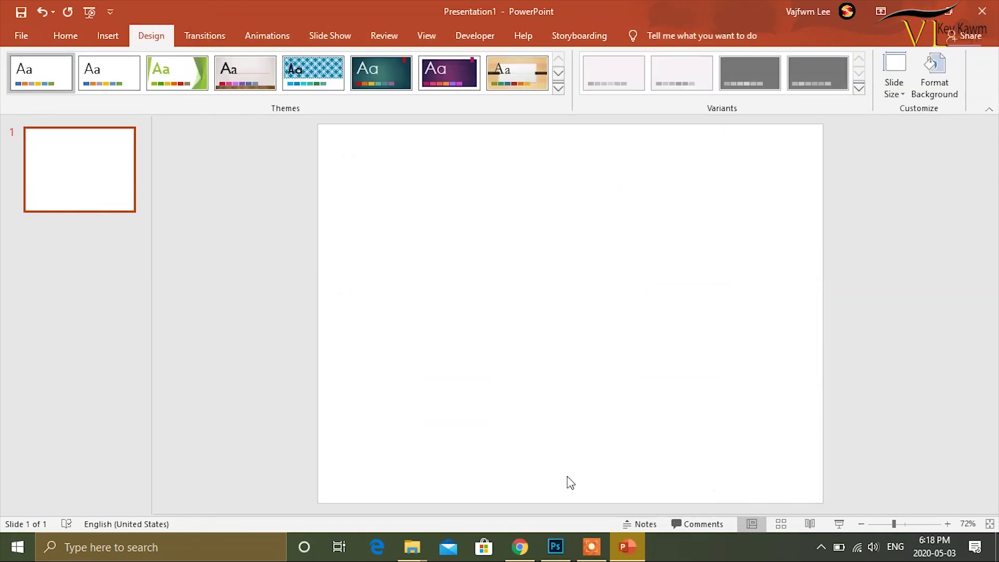
In Macro Security, enable all macros and trust access to the VBA project object model
click(471, 36)
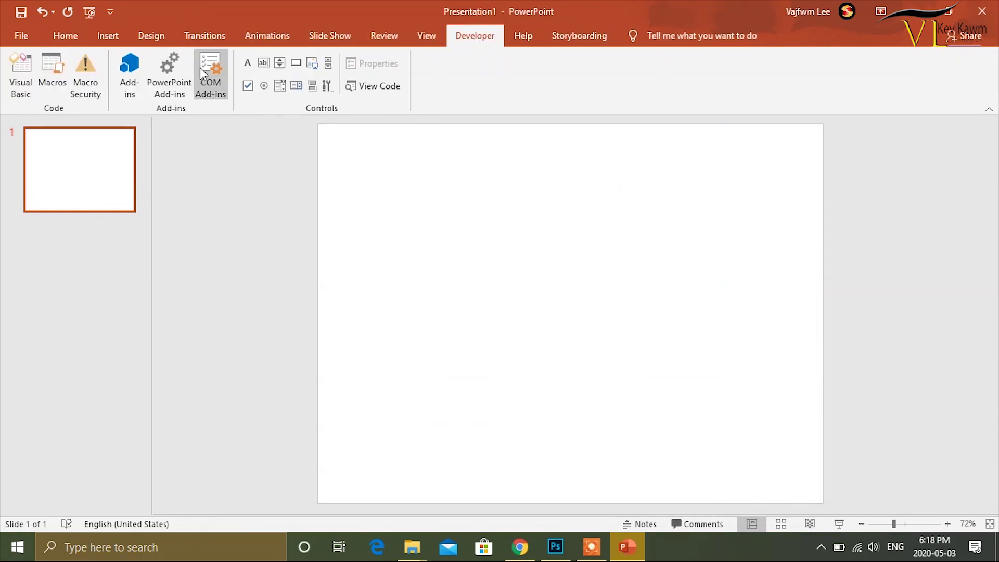
click(92, 89)
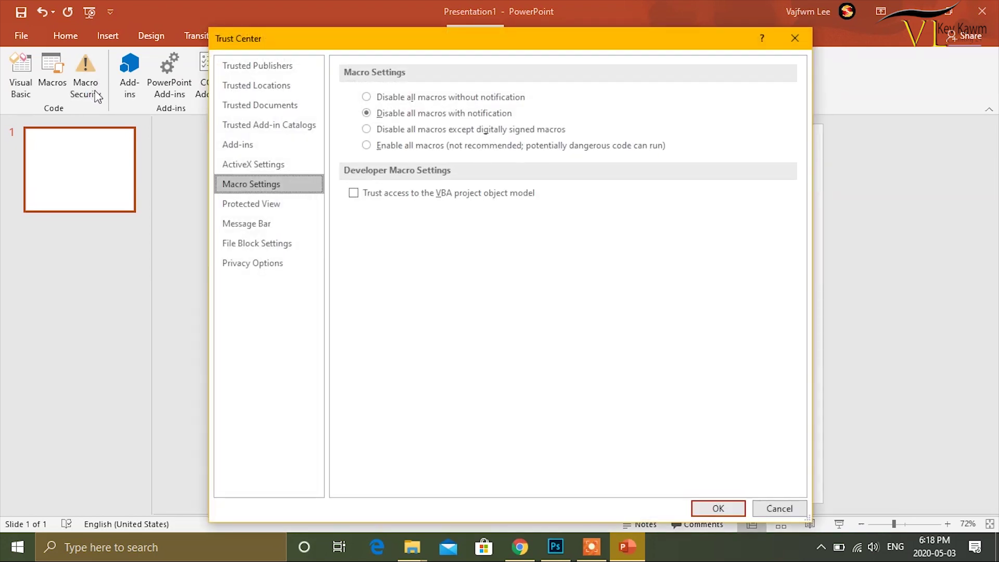
click(367, 146)
click(354, 194)
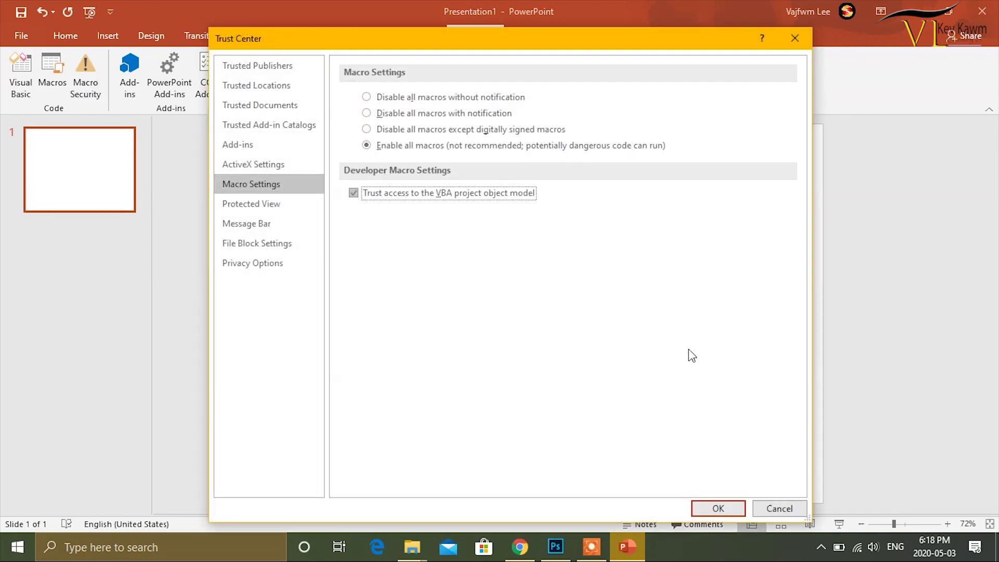
click(721, 502)
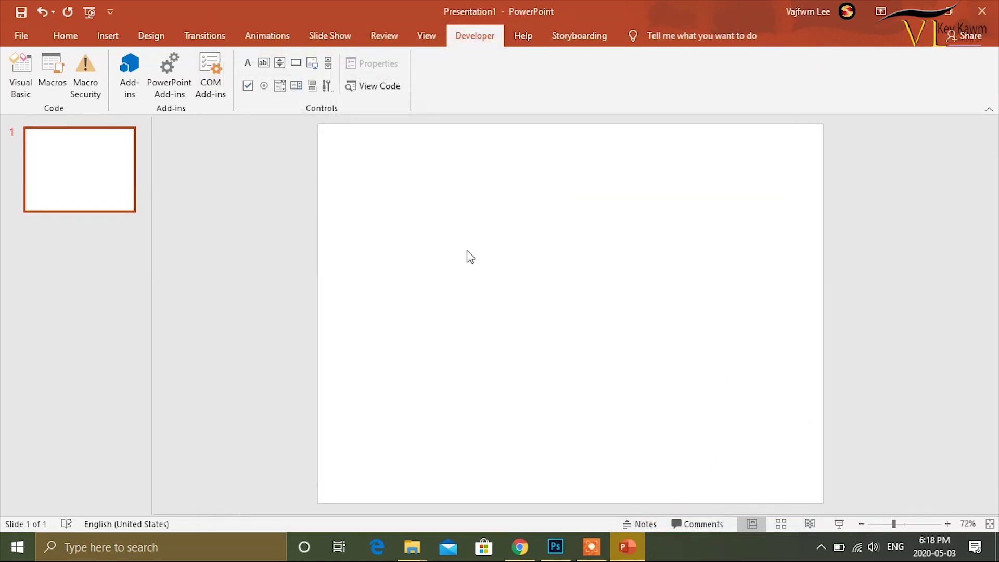
click(555, 547)
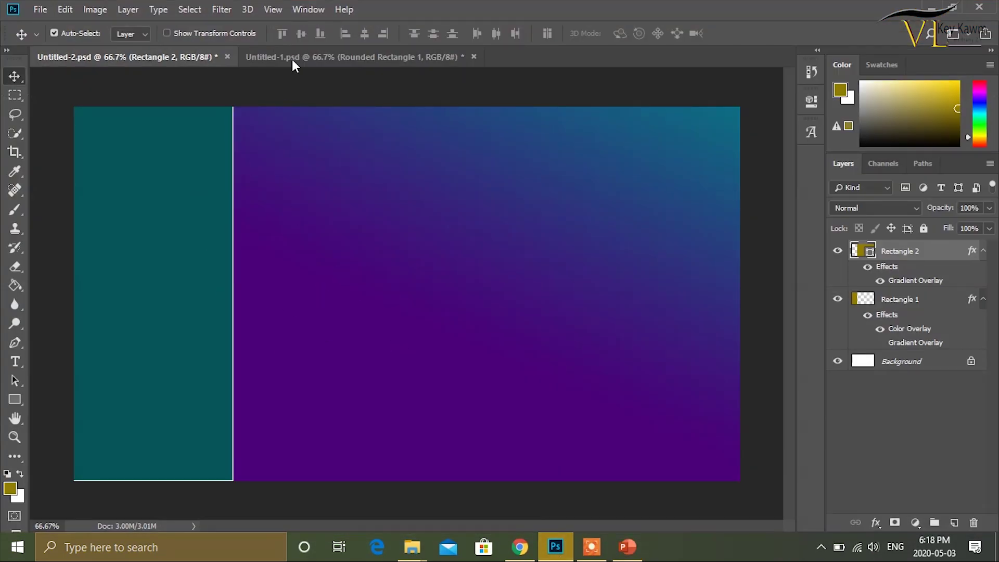
click(293, 58)
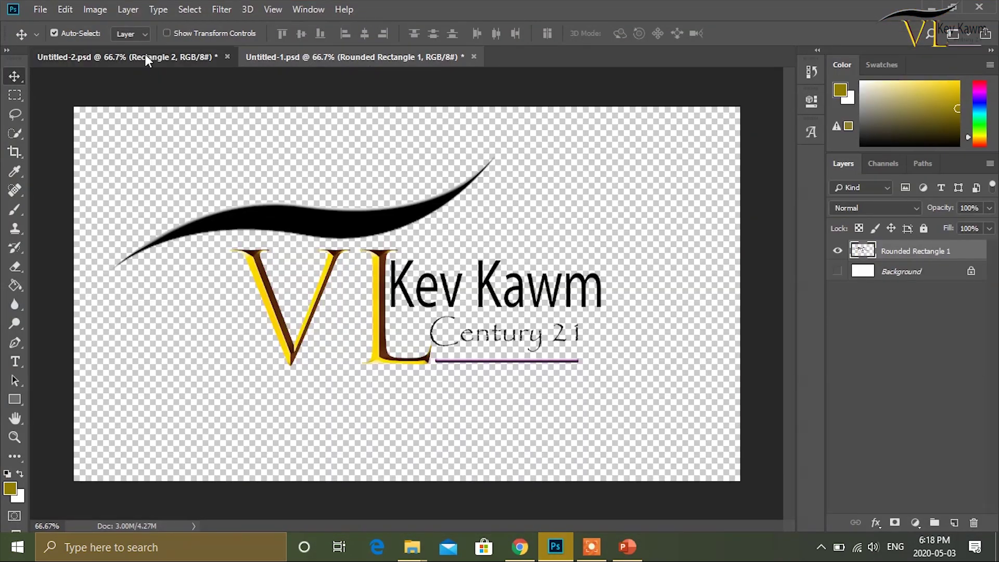
click(150, 59)
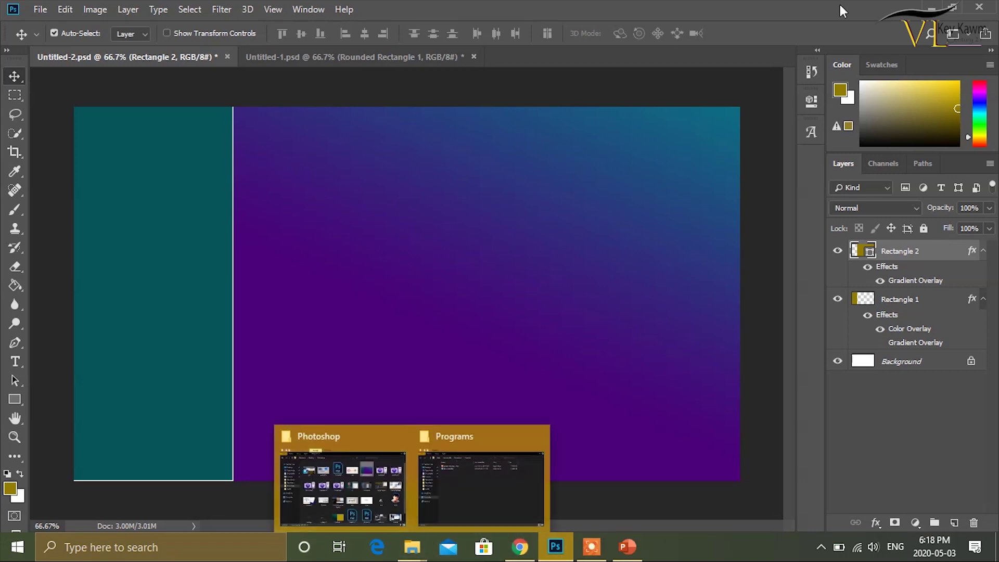
click(626, 546)
click(412, 546)
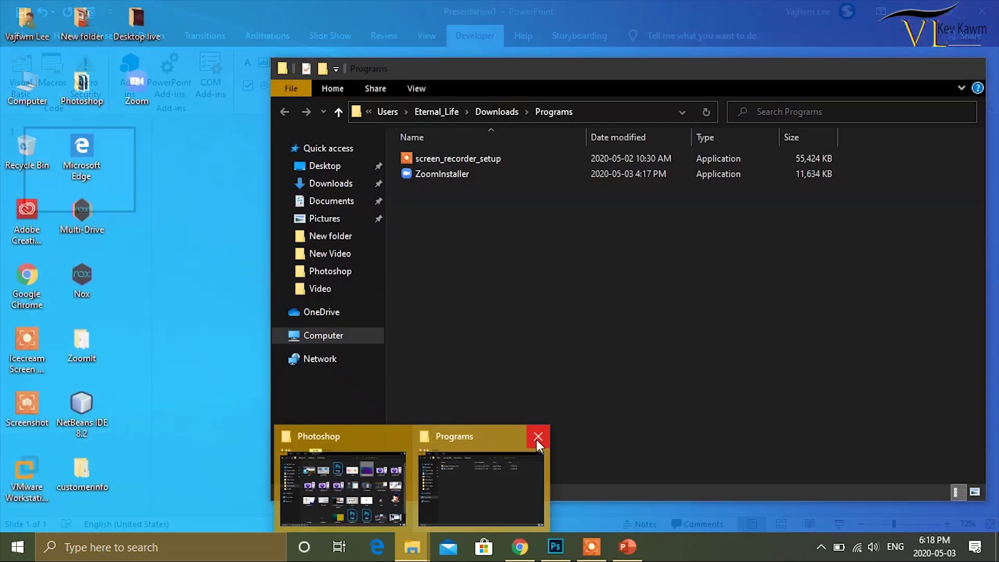
Drag the gradient background image from the Photoshop folder onto the slide and stretch it to the slide edges
click(538, 435)
click(470, 485)
mouse_move(650, 52)
mouse_down()
mouse_move(211, 273)
mouse_move(232, 249)
mouse_up()
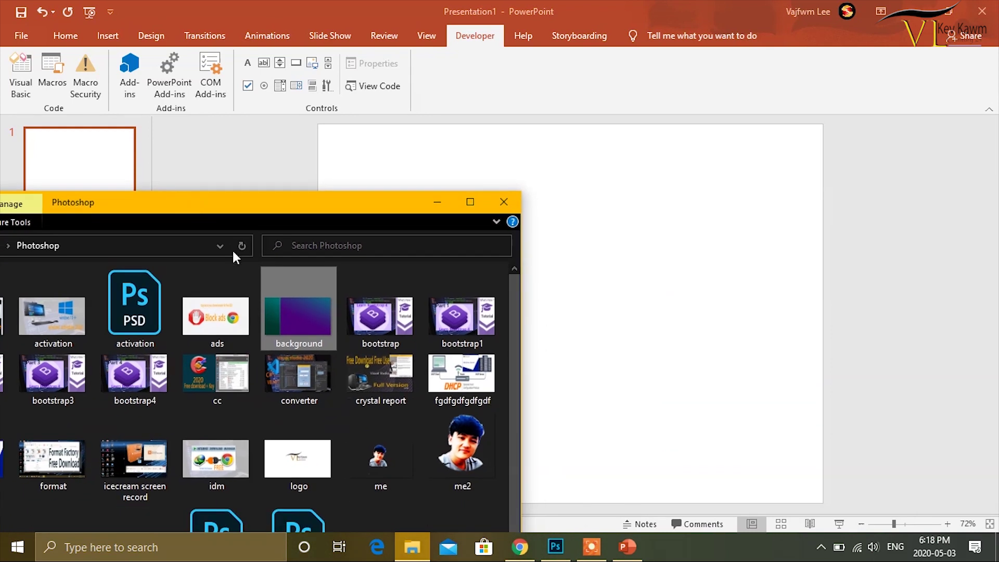
drag(321, 304, 629, 278)
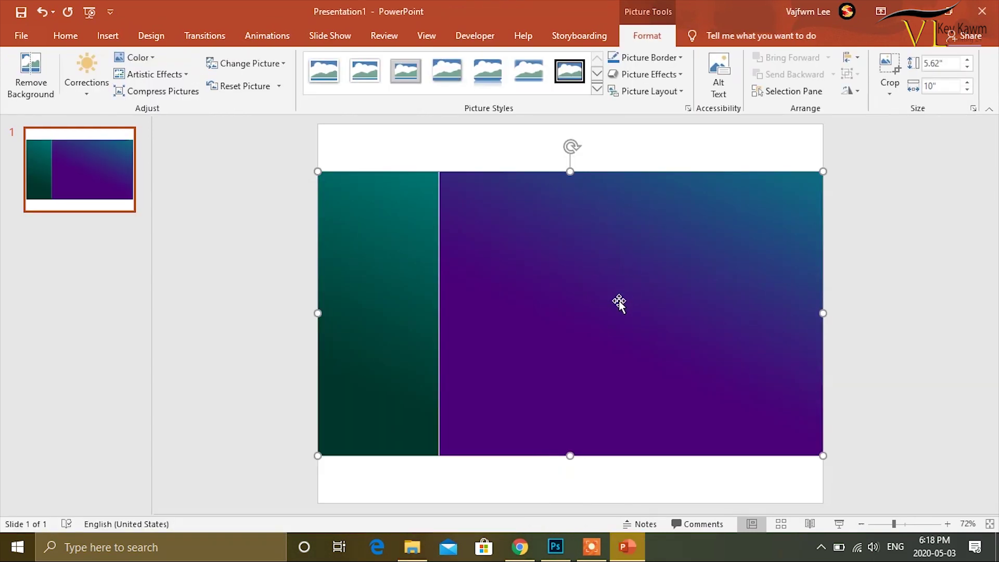
drag(570, 456, 569, 501)
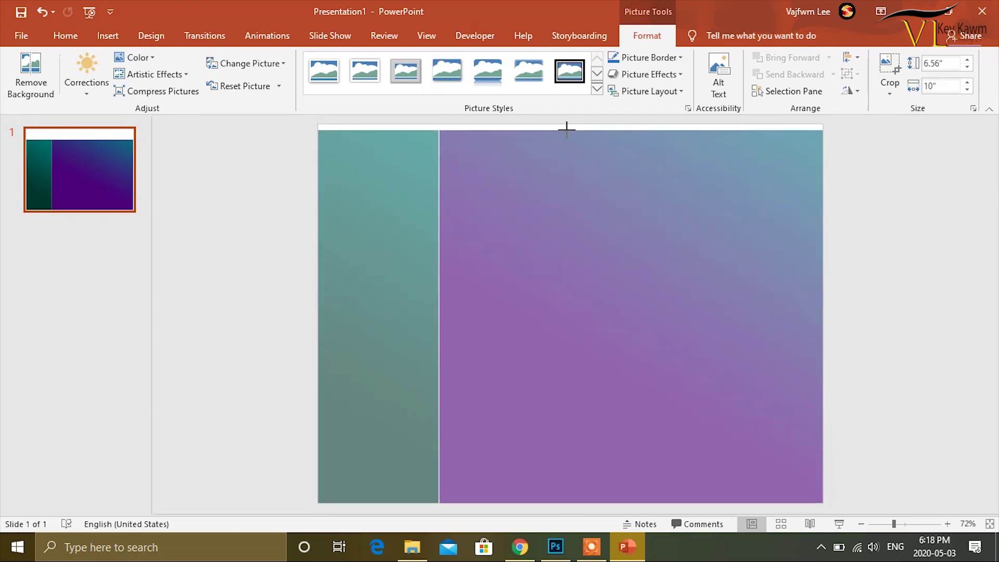
drag(570, 169, 570, 124)
drag(822, 312, 989, 312)
Crop the picture's right side back to the slide's right edge
right_click(840, 315)
click(879, 338)
drag(971, 312, 808, 312)
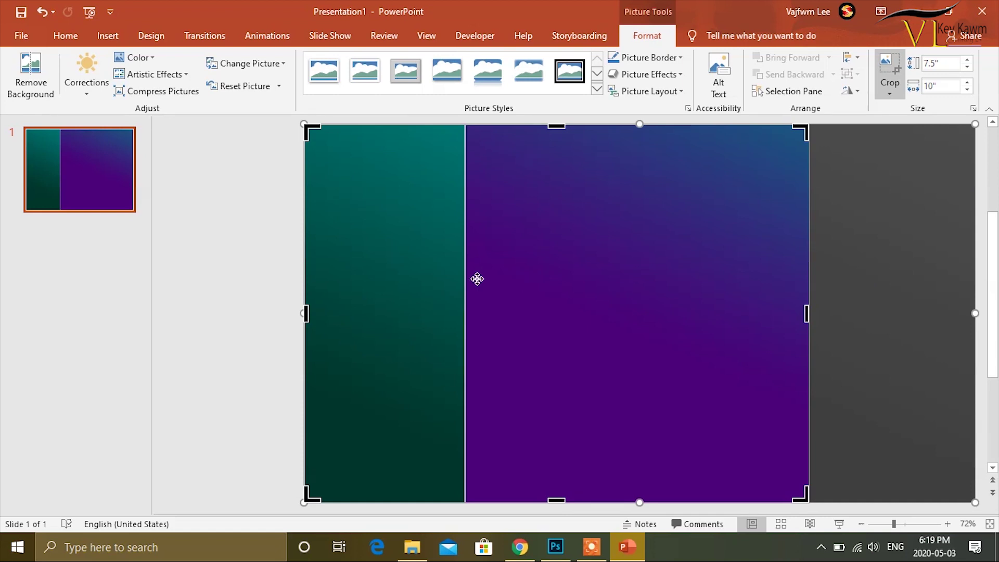
click(262, 237)
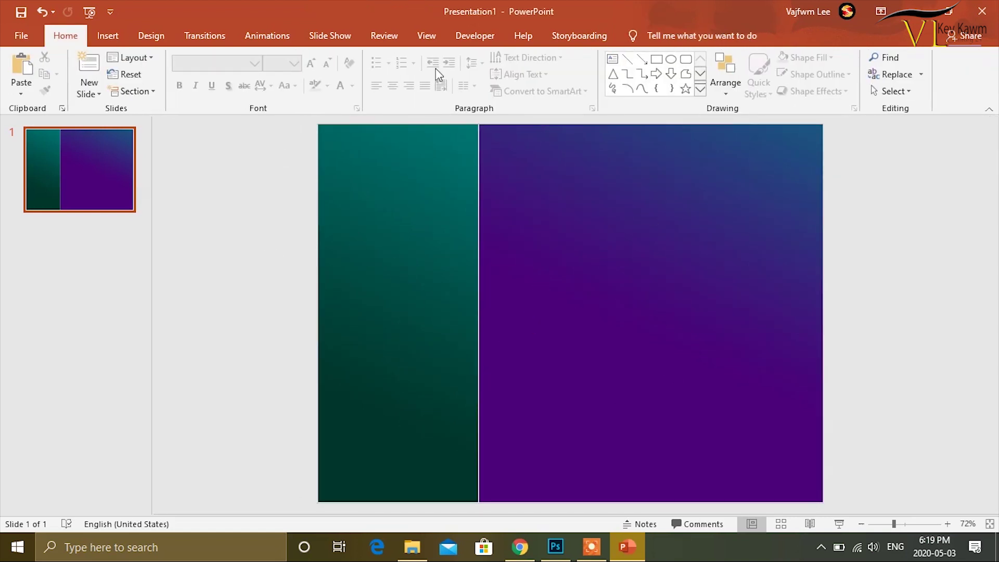
Insert an ActiveX Label1 control drawn across the slide's left column
click(475, 36)
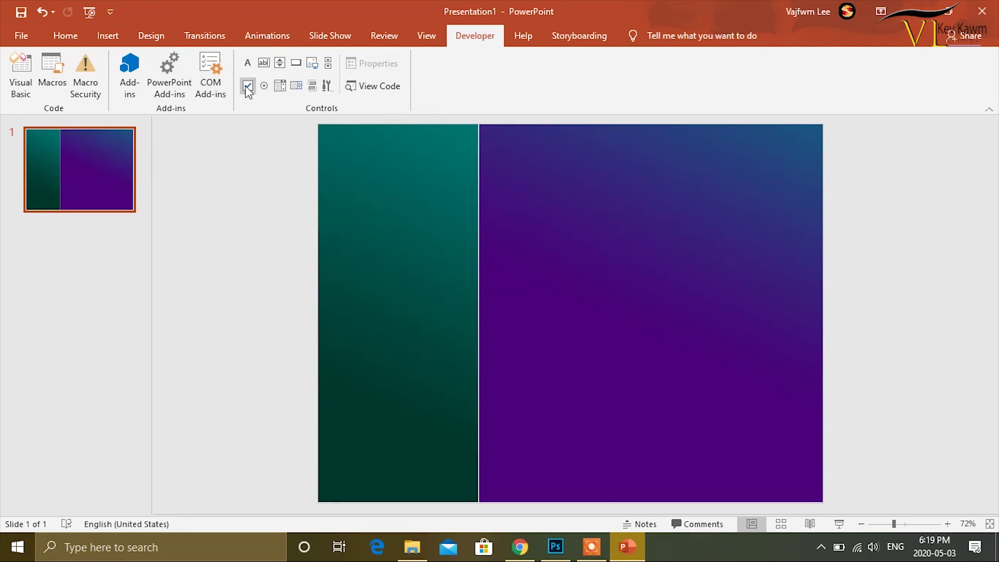
click(247, 63)
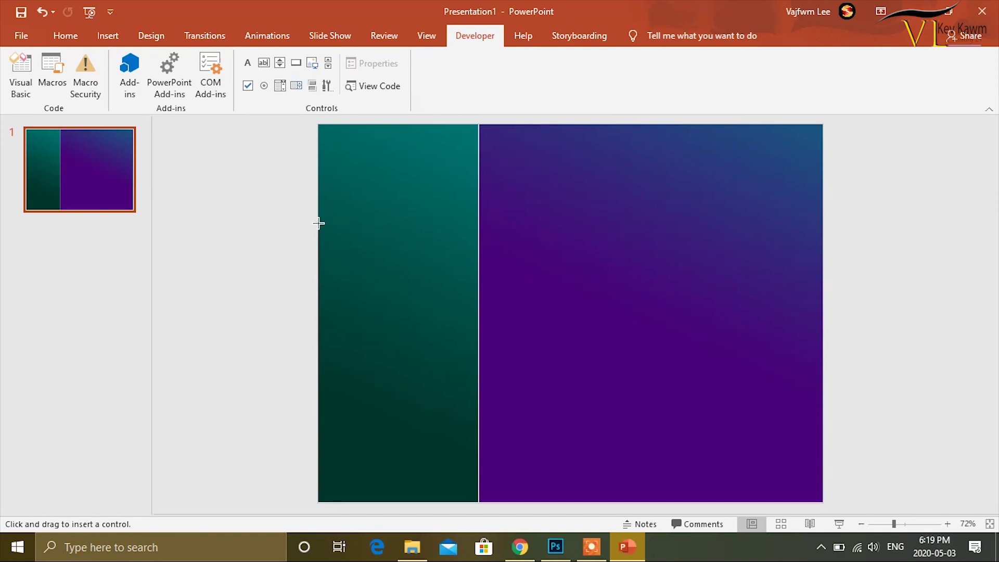
drag(318, 223, 478, 502)
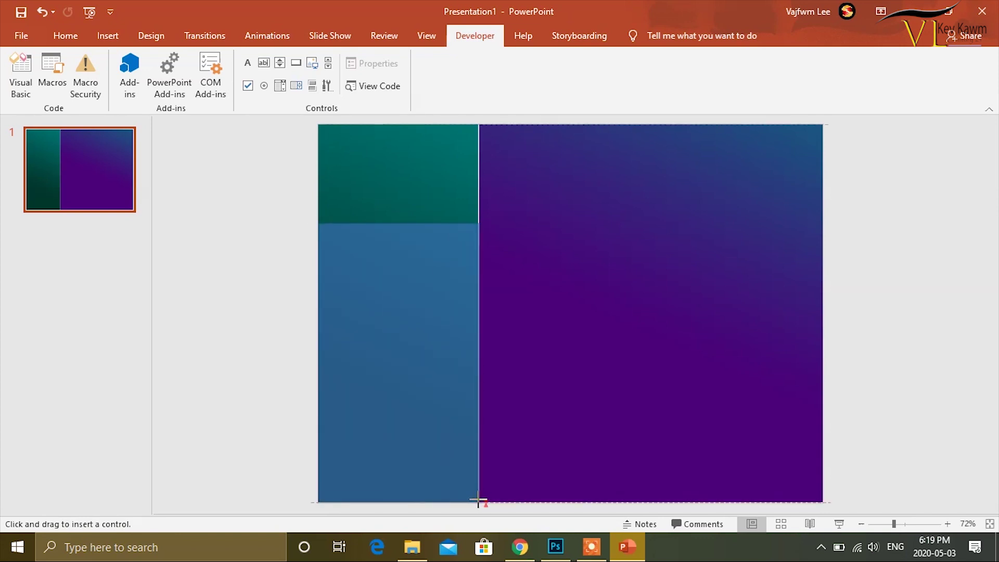
drag(478, 502, 477, 500)
drag(473, 363, 477, 361)
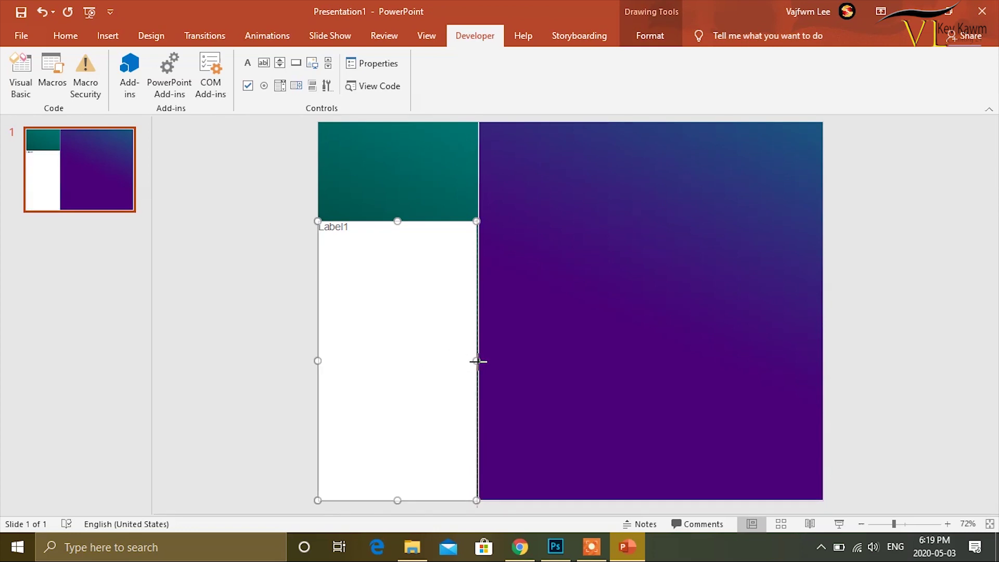
drag(479, 361, 479, 361)
Nudge Label1 into place and lower its top edge to sit under the teal header
key(Right)
key(Right)
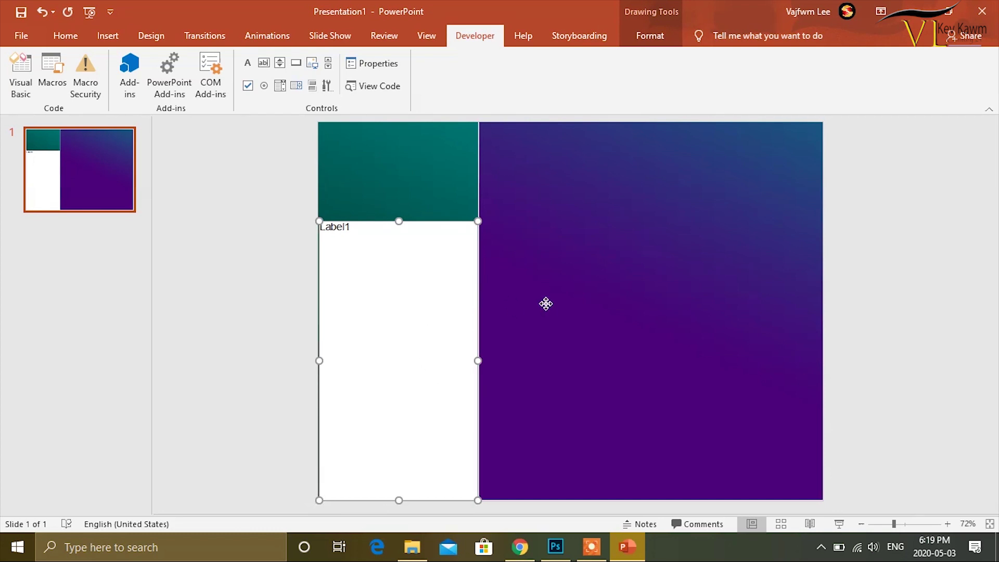
click(545, 304)
click(360, 350)
key(Left)
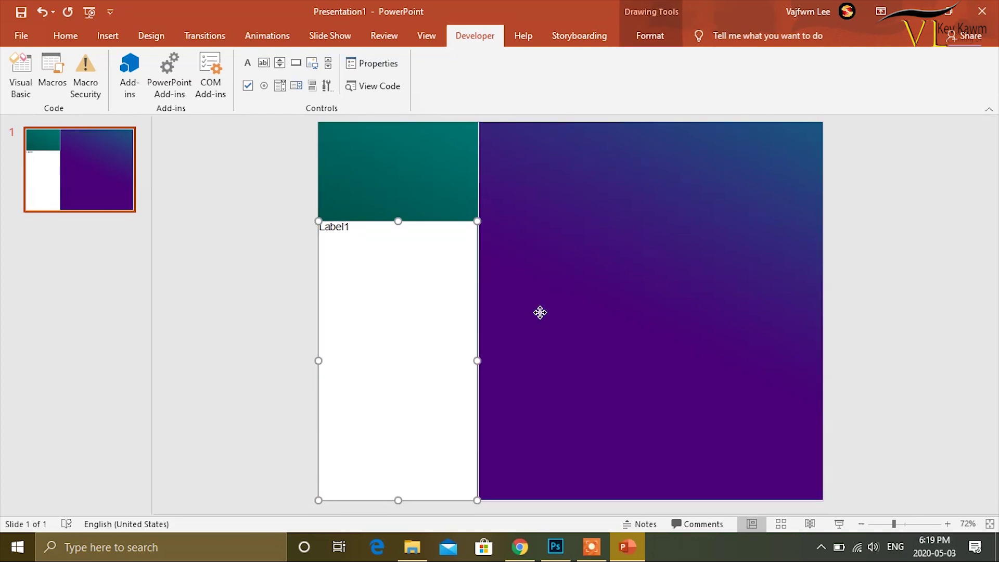
click(540, 314)
click(379, 242)
drag(397, 221, 397, 225)
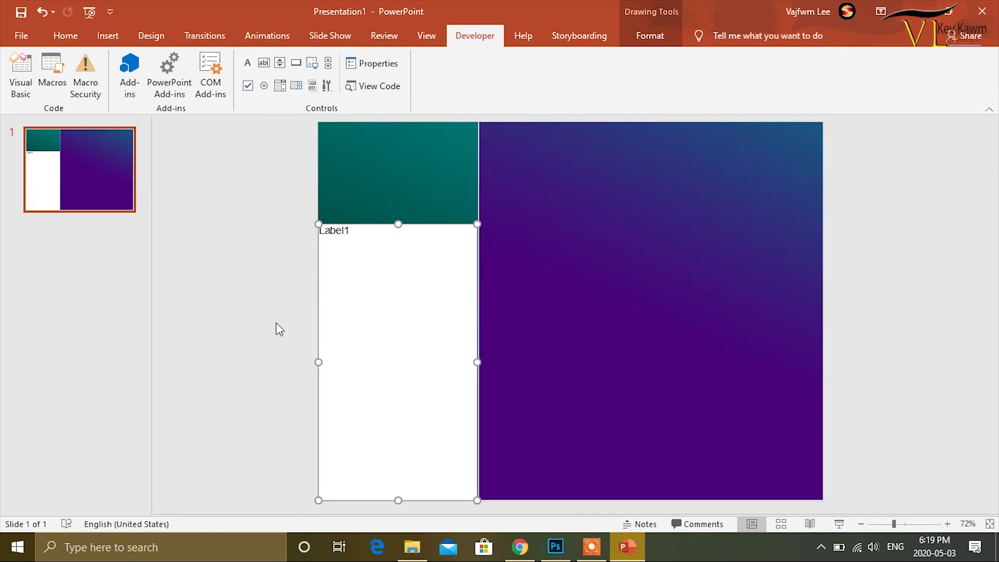
Drag the mylogo image from the Photoshop images folder onto the slide
click(412, 547)
scroll(139, 446, down, 1)
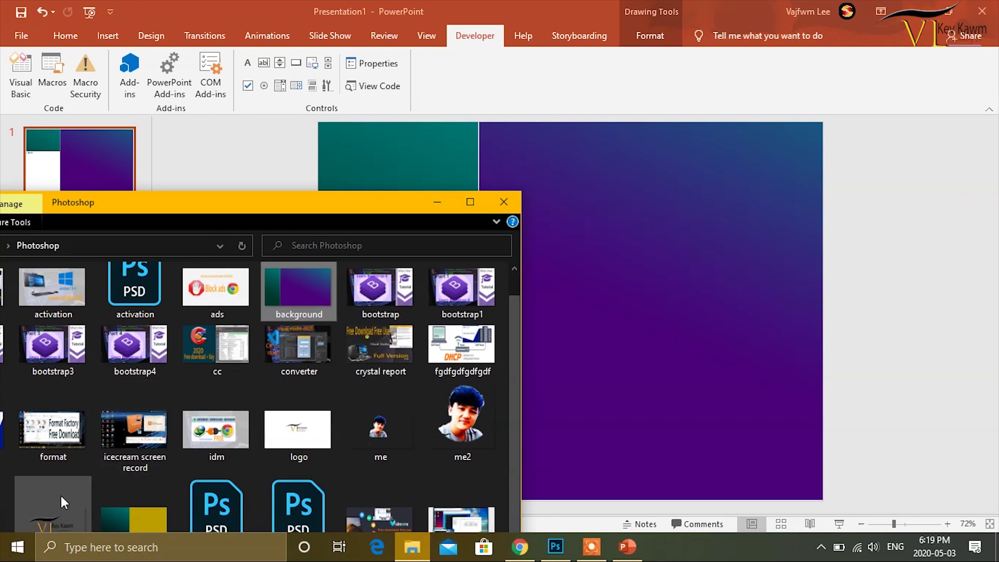
drag(188, 194, 257, 119)
mouse_move(51, 462)
mouse_down()
mouse_move(661, 305)
mouse_move(595, 222)
mouse_up()
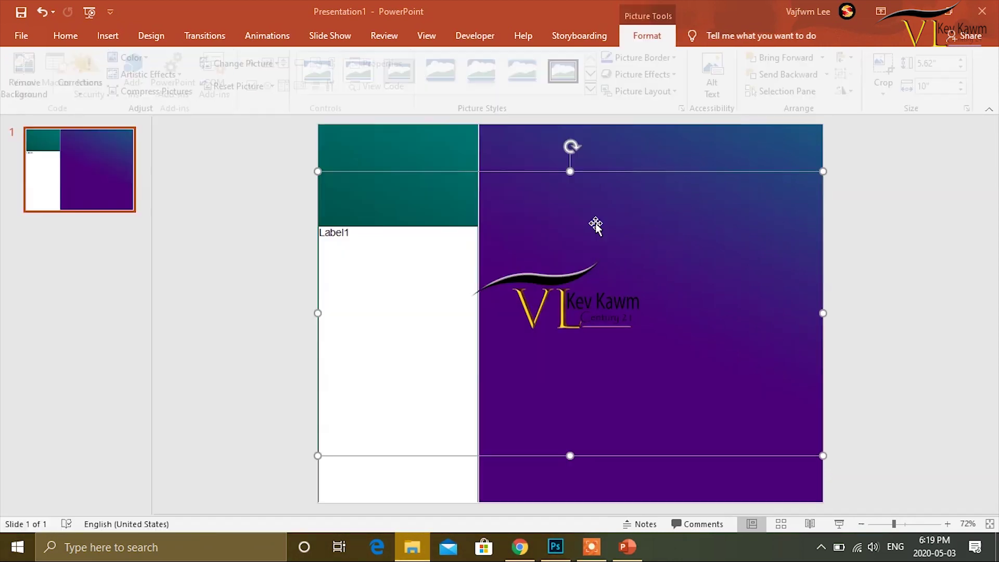
Crop the logo picture on all four sides down to the Kev Kawm logo
right_click(652, 320)
click(696, 359)
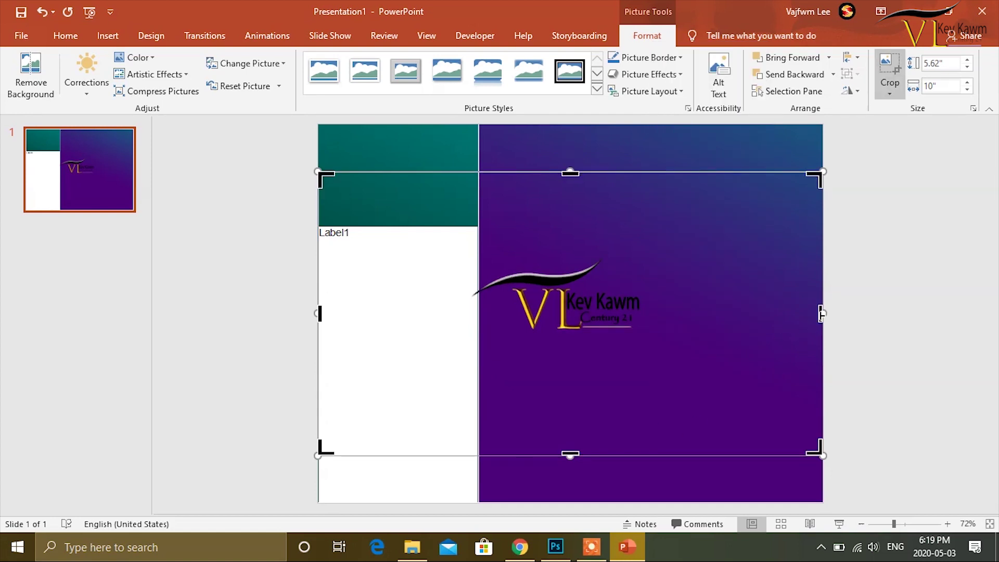
drag(821, 313, 643, 313)
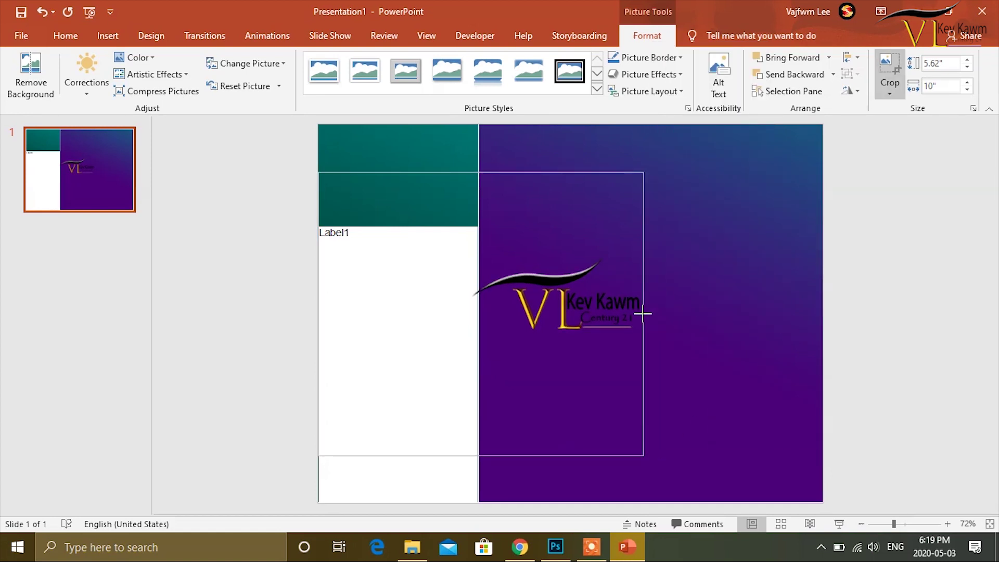
drag(320, 313, 469, 317)
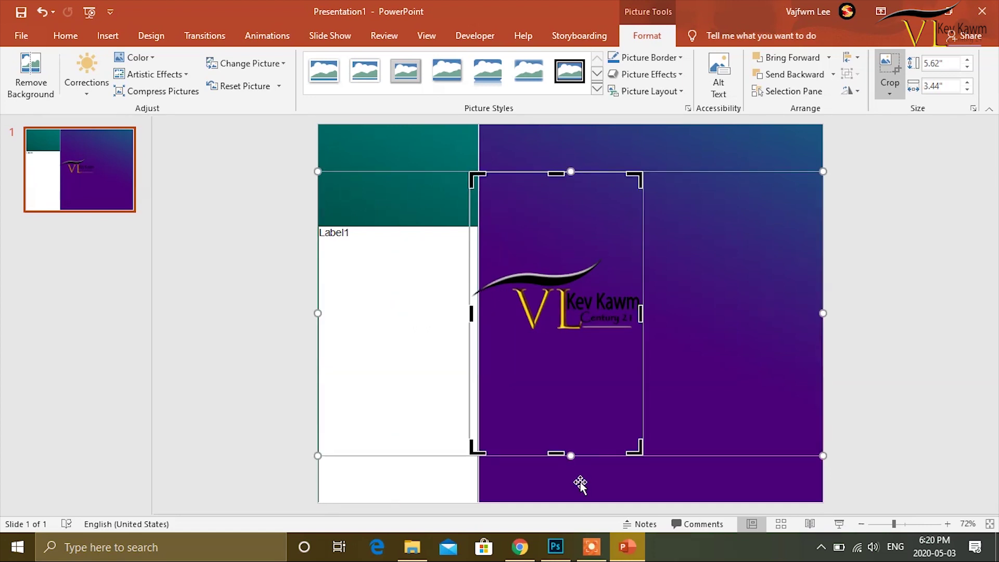
drag(638, 453, 644, 339)
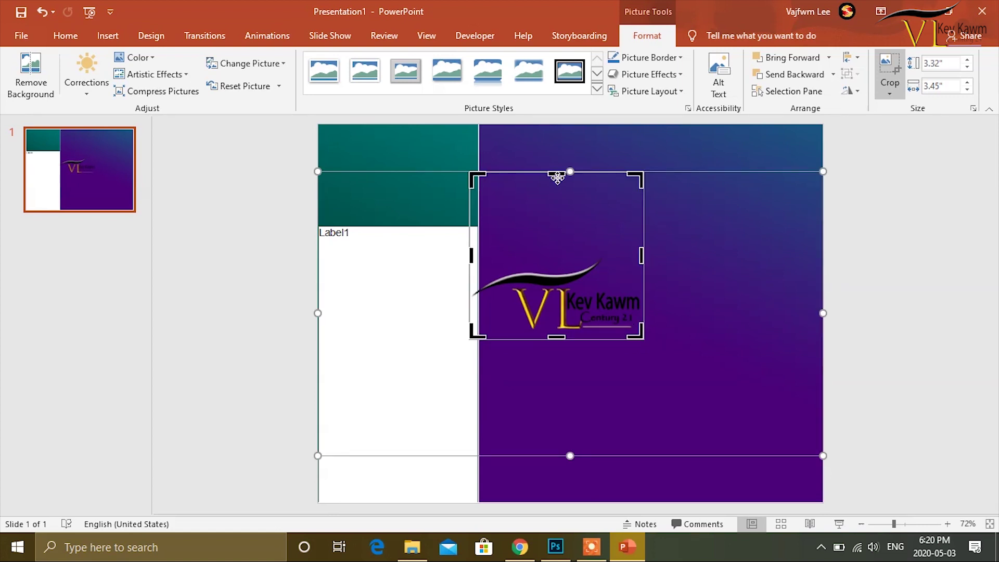
mouse_move(559, 172)
mouse_down()
mouse_move(564, 262)
mouse_move(405, 173)
mouse_up()
click(559, 133)
Resize the logo to fill the teal header above Label1
drag(307, 172, 318, 173)
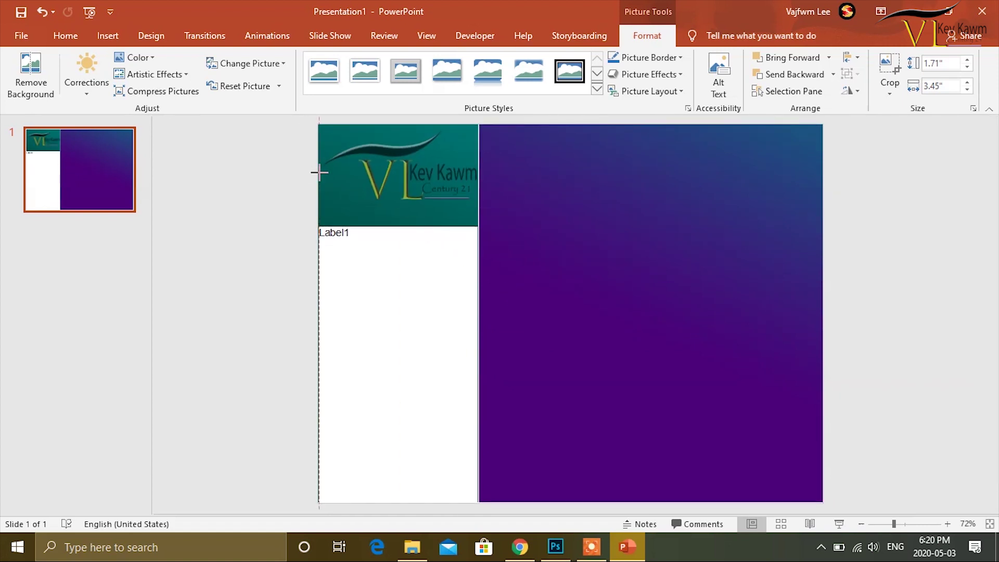
drag(397, 213, 398, 227)
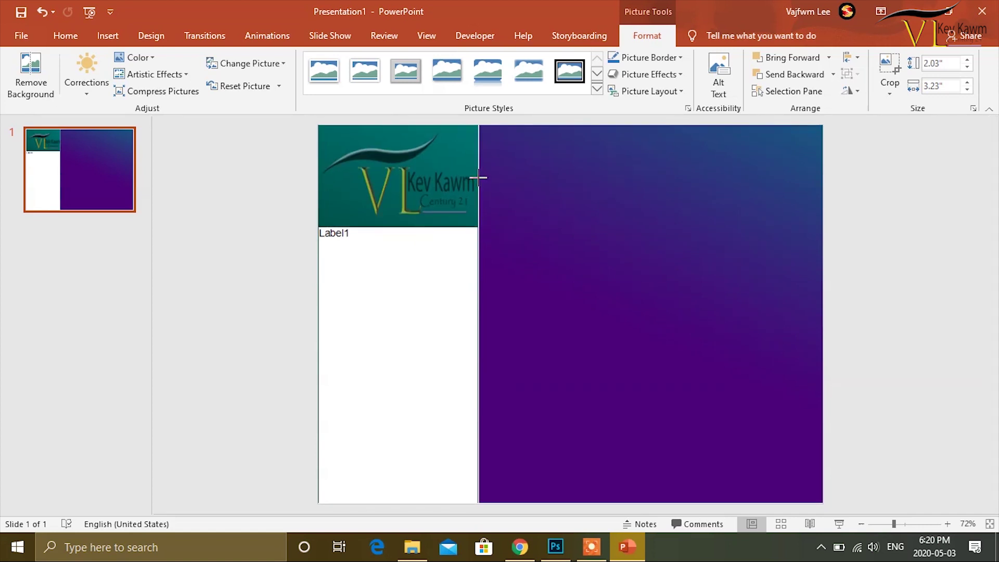
click(572, 252)
click(240, 304)
click(424, 372)
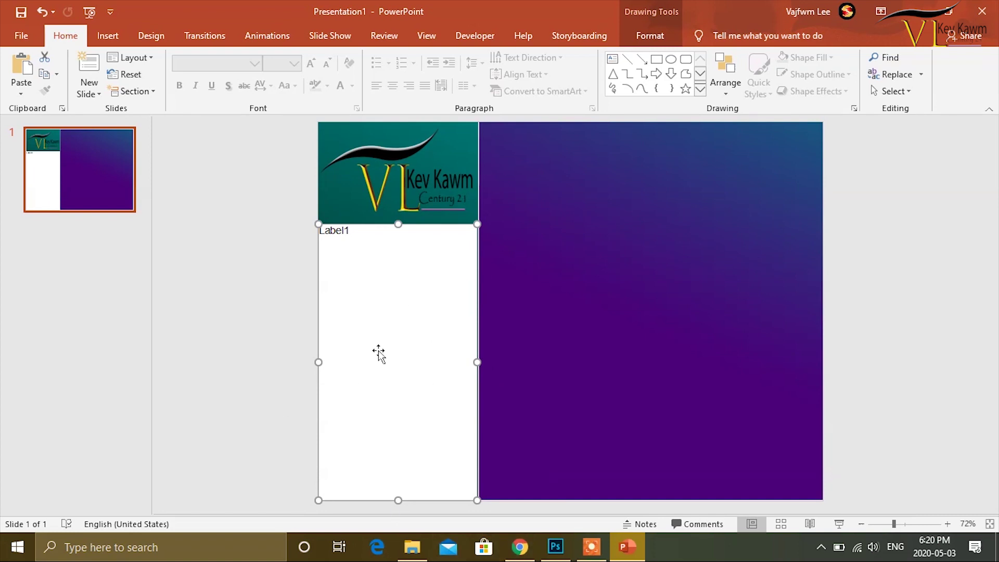
Set Label1's BackColor to dark teal from the Palette in Properties
click(475, 36)
click(369, 66)
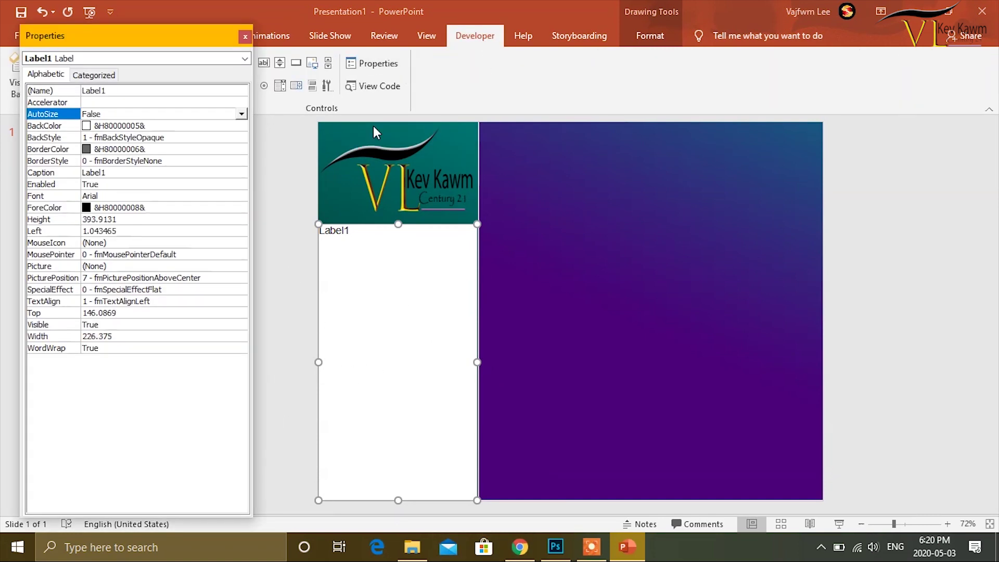
click(198, 129)
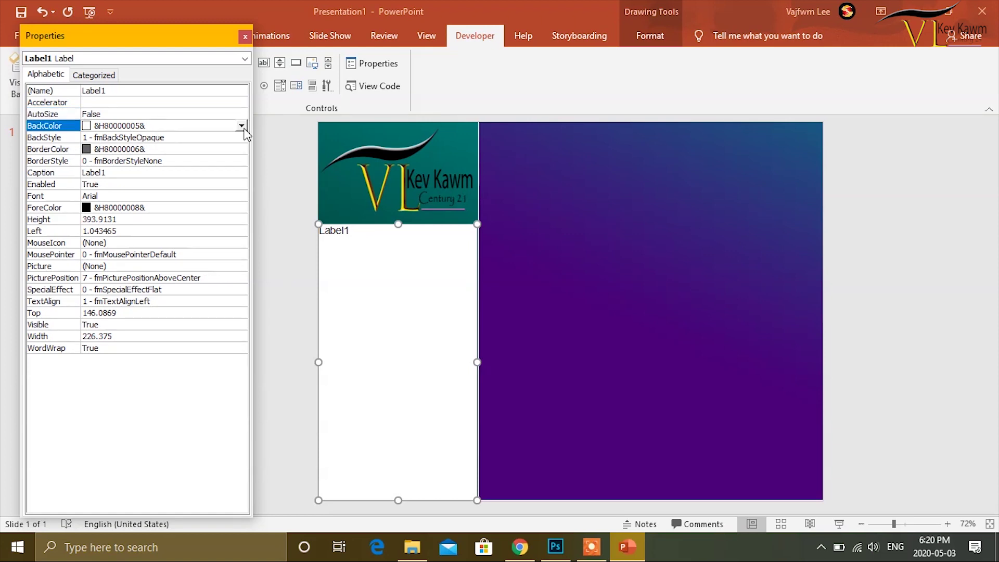
click(243, 127)
click(154, 142)
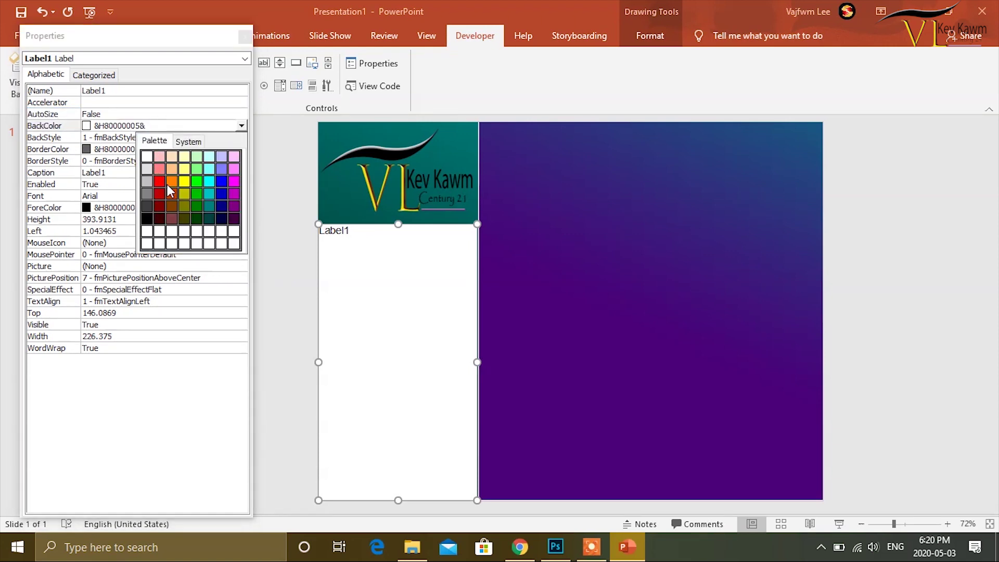
click(211, 219)
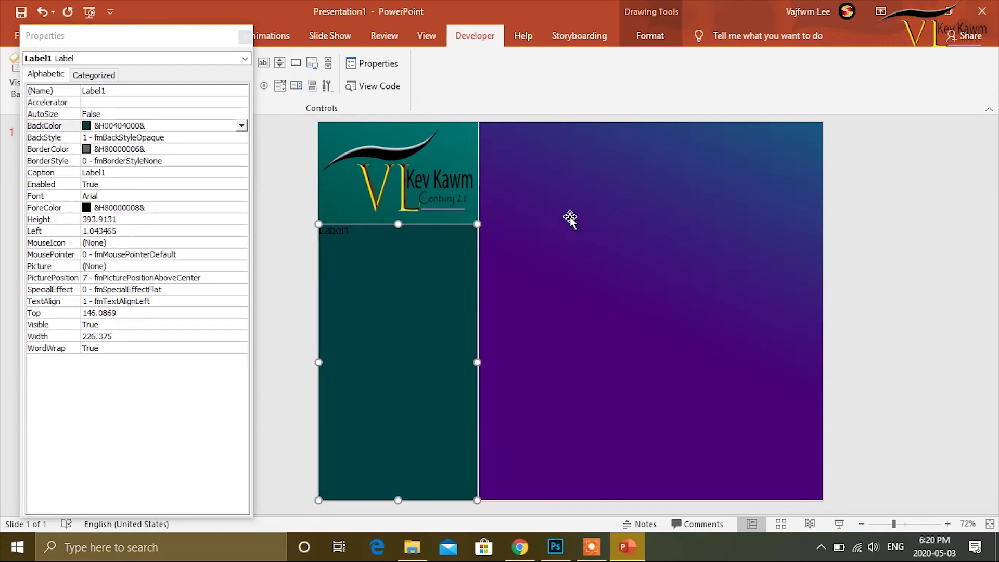
Clear Label1's Caption so it shows no text, and close Properties
click(553, 219)
click(383, 223)
click(383, 292)
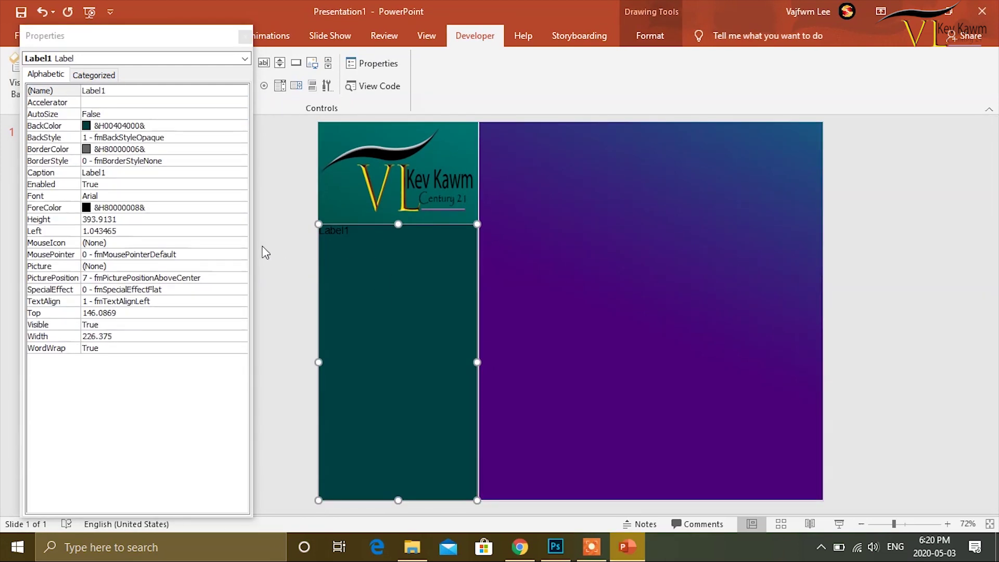
click(122, 174)
click(70, 174)
key(BackSpace)
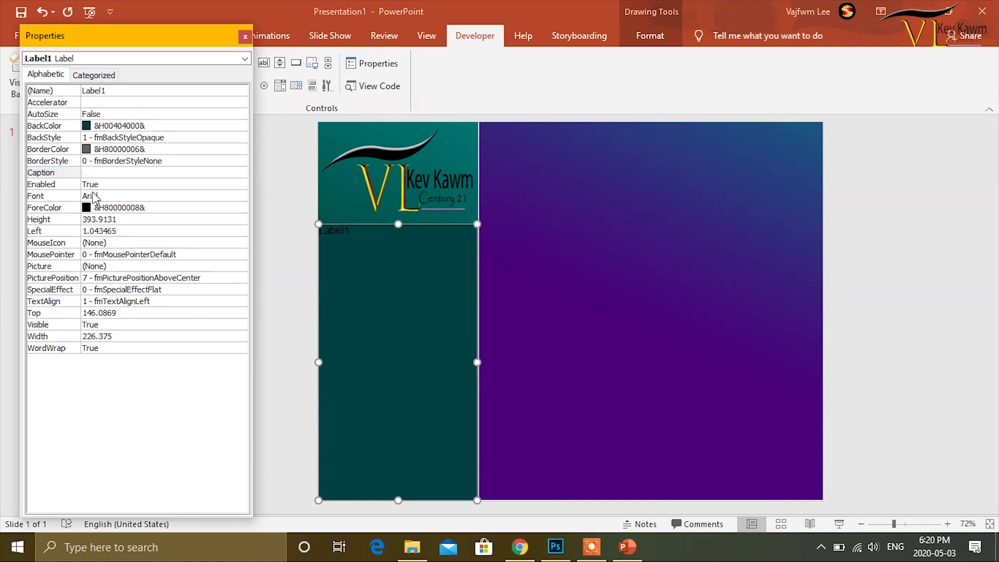
click(286, 219)
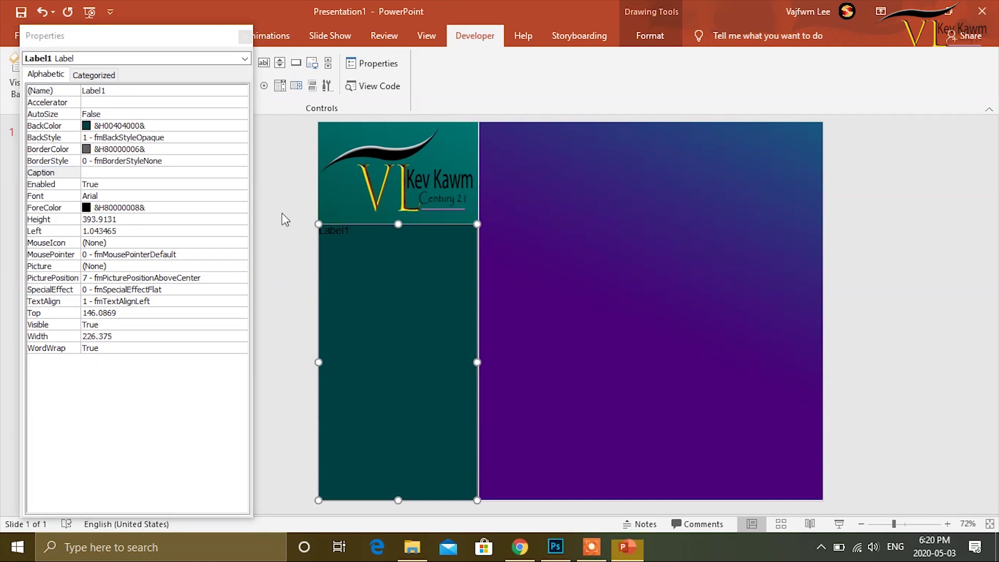
click(245, 37)
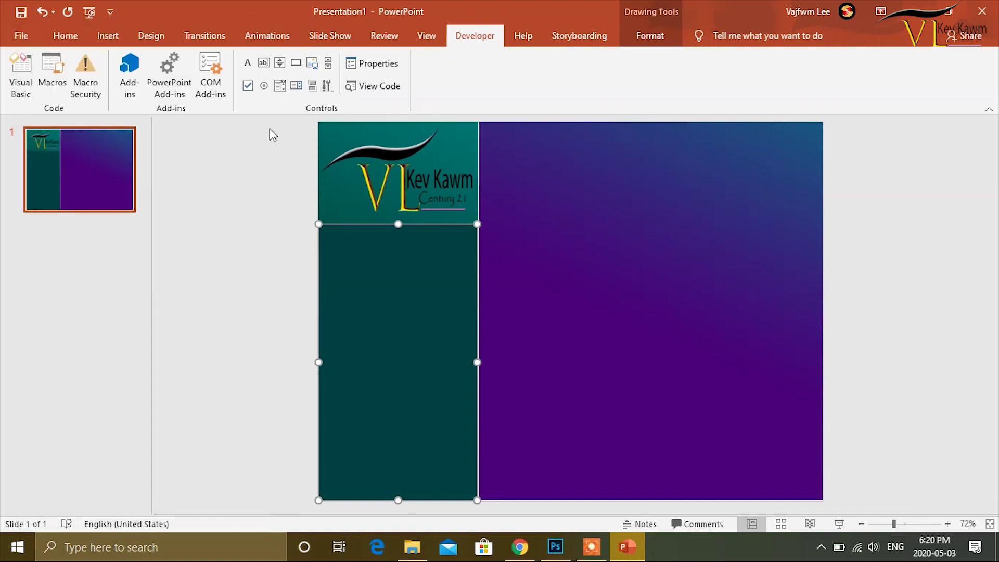
Draw a very thin command button along the logo header's bottom edge as a divider
click(296, 62)
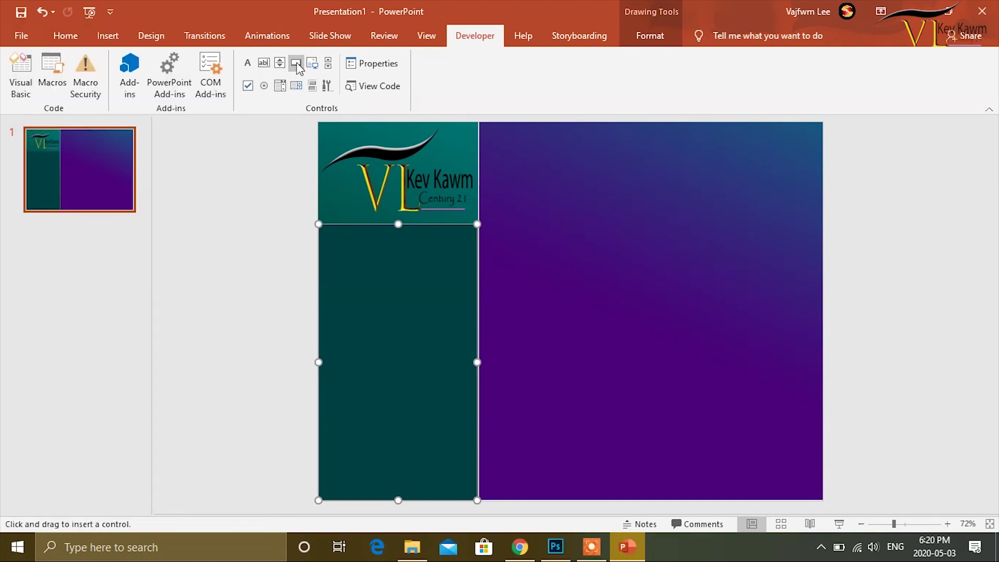
drag(318, 224, 415, 226)
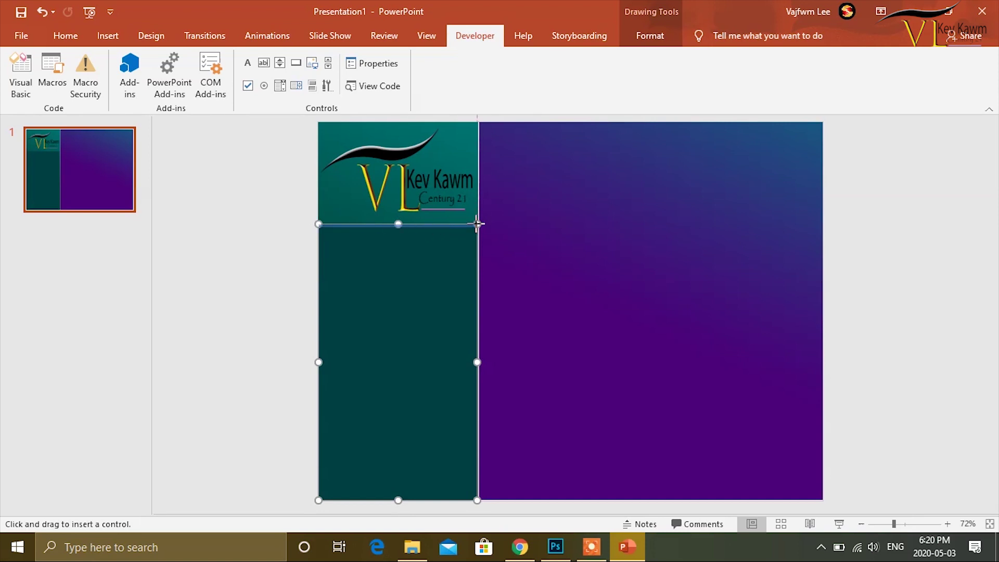
click(243, 202)
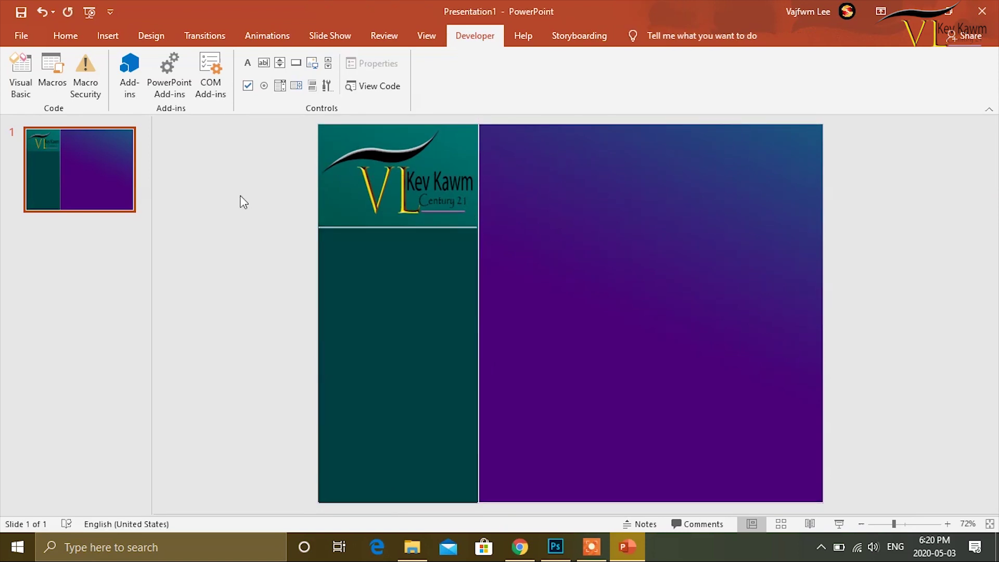
click(399, 255)
click(270, 288)
click(519, 295)
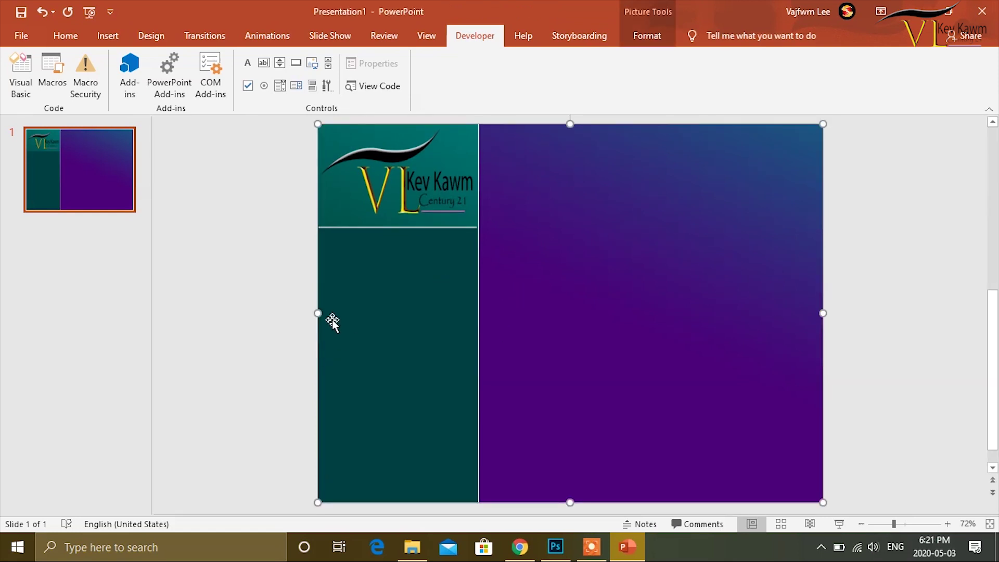
click(386, 335)
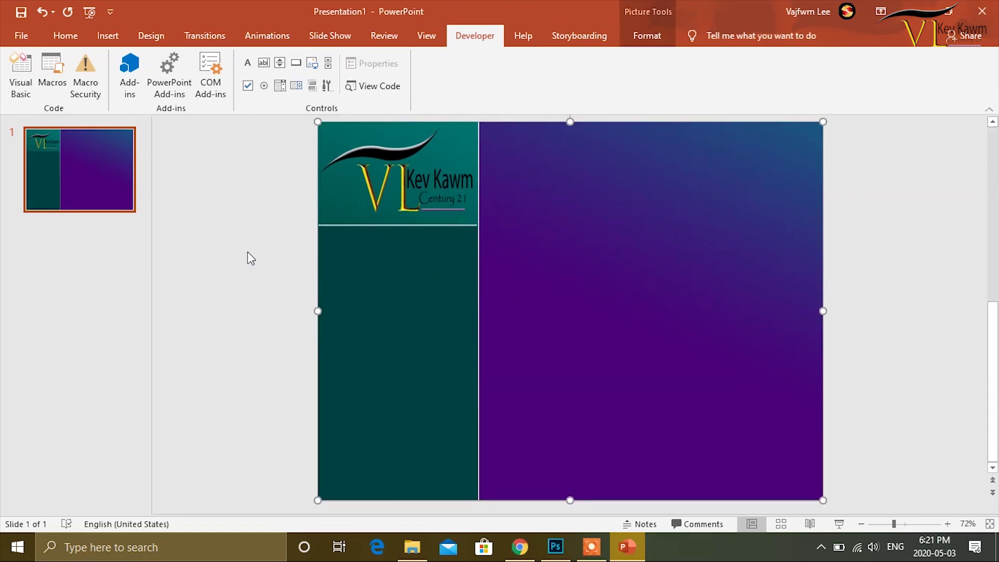
click(215, 256)
click(603, 280)
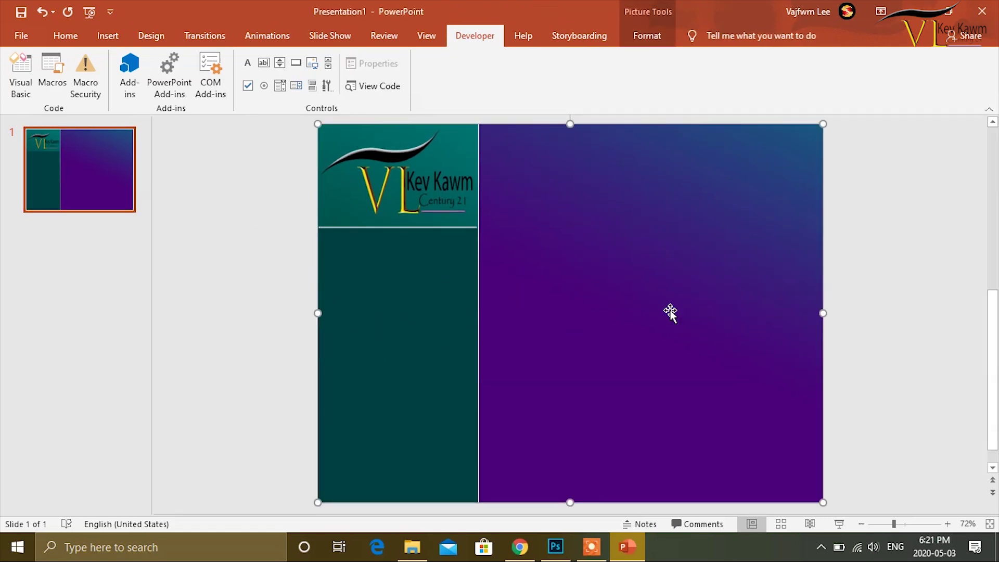
click(260, 292)
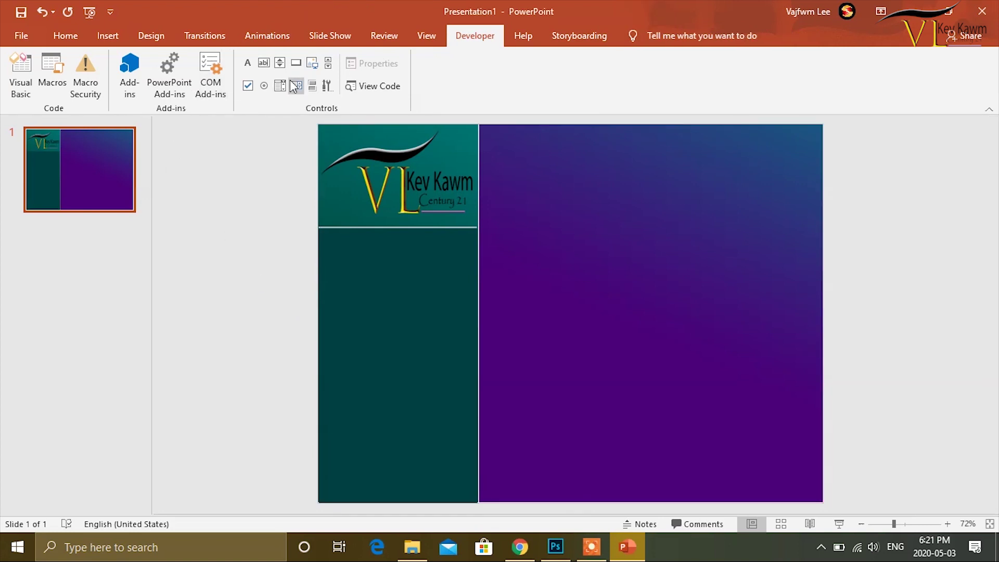
Draw a new Label2 control inside the dark teal panel and enter its text editing
click(247, 64)
mouse_move(332, 274)
mouse_down()
mouse_move(384, 324)
mouse_move(446, 299)
mouse_up()
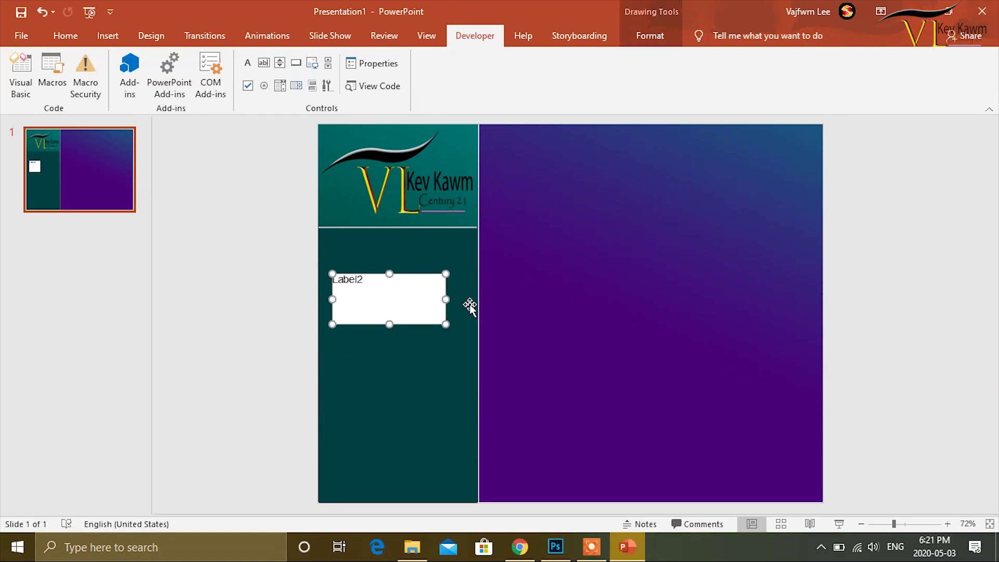
right_click(373, 286)
mouse_move(421, 148)
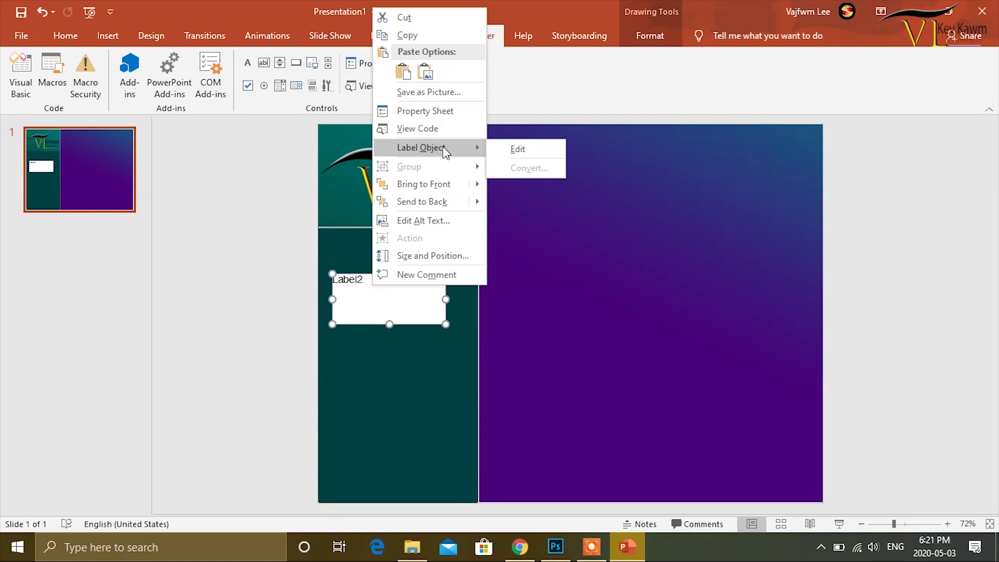
click(533, 149)
Replace the label text with 'POWERPOINT LOGIN FORM TUTURIAL FOR BEGINNER' and open its Properties
drag(364, 279, 279, 276)
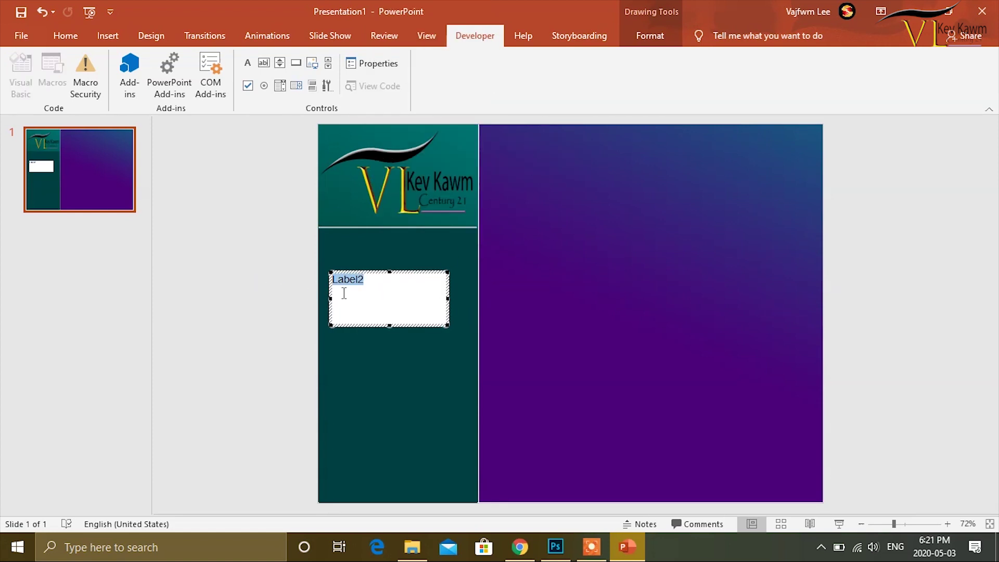
text(P)
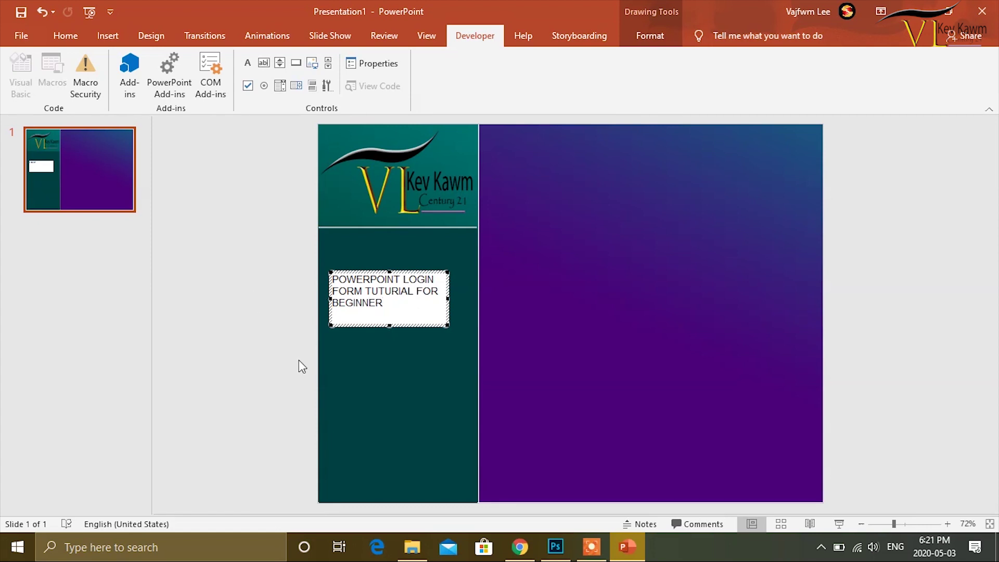
key(Escape)
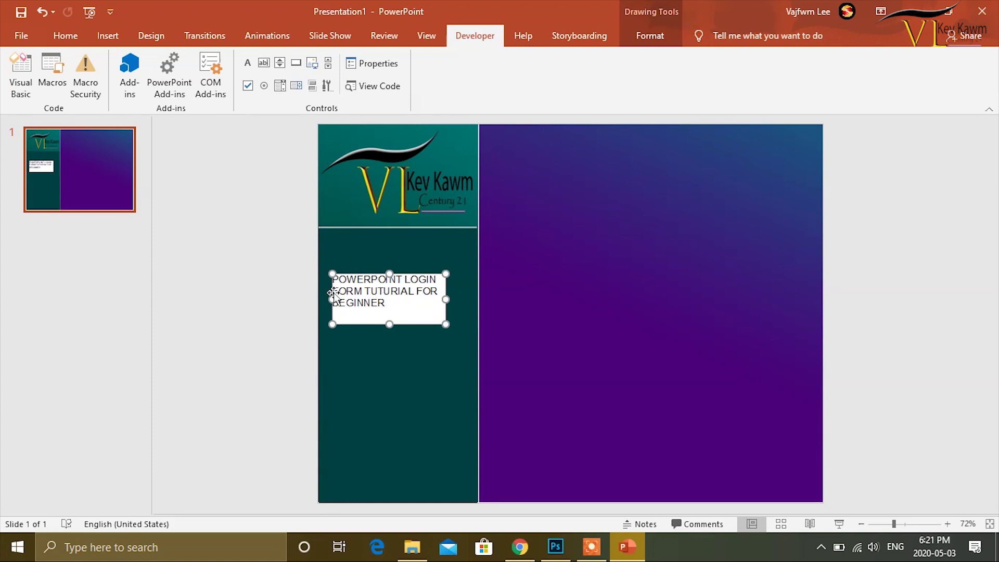
click(387, 67)
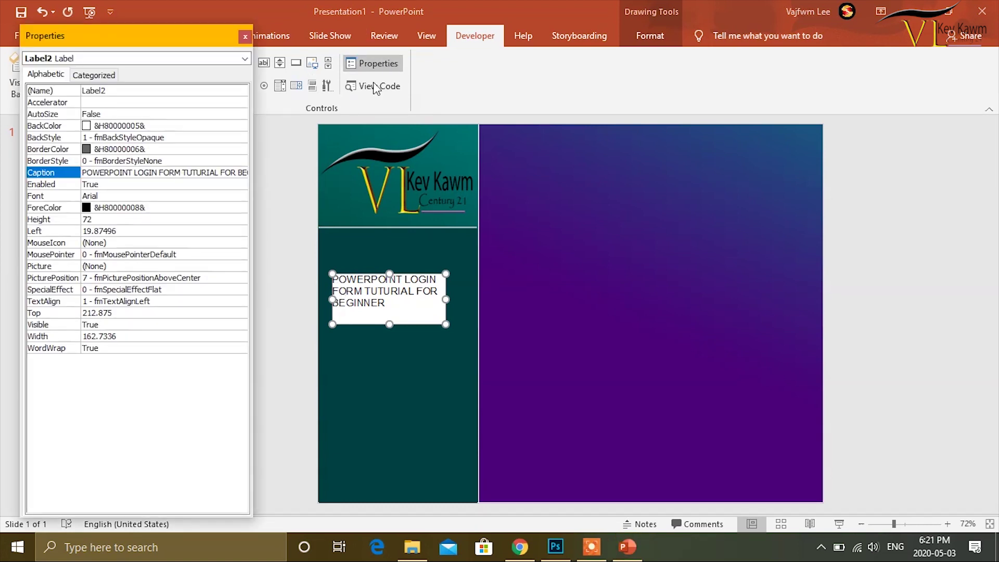
Set the title label's font size to 20
click(125, 196)
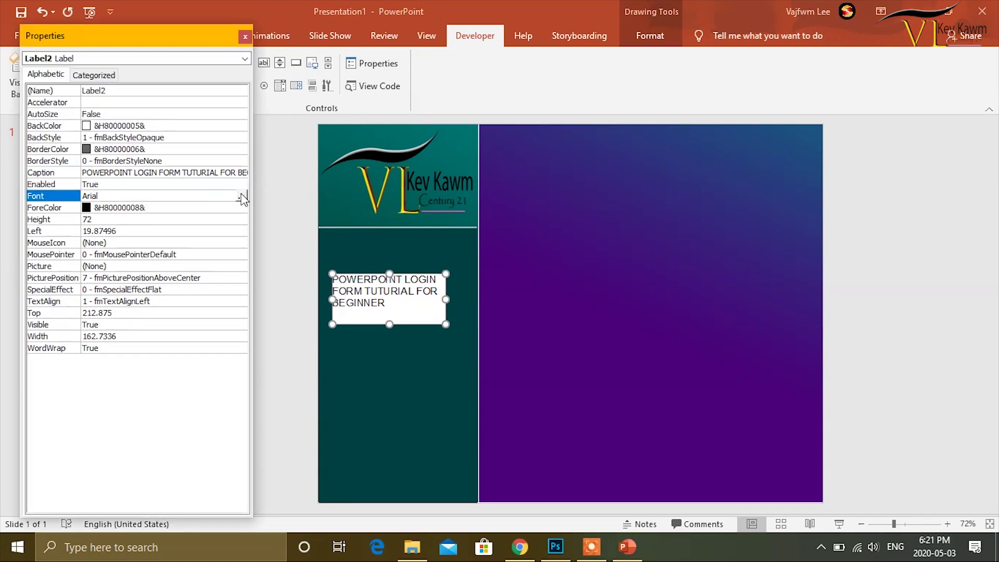
click(241, 196)
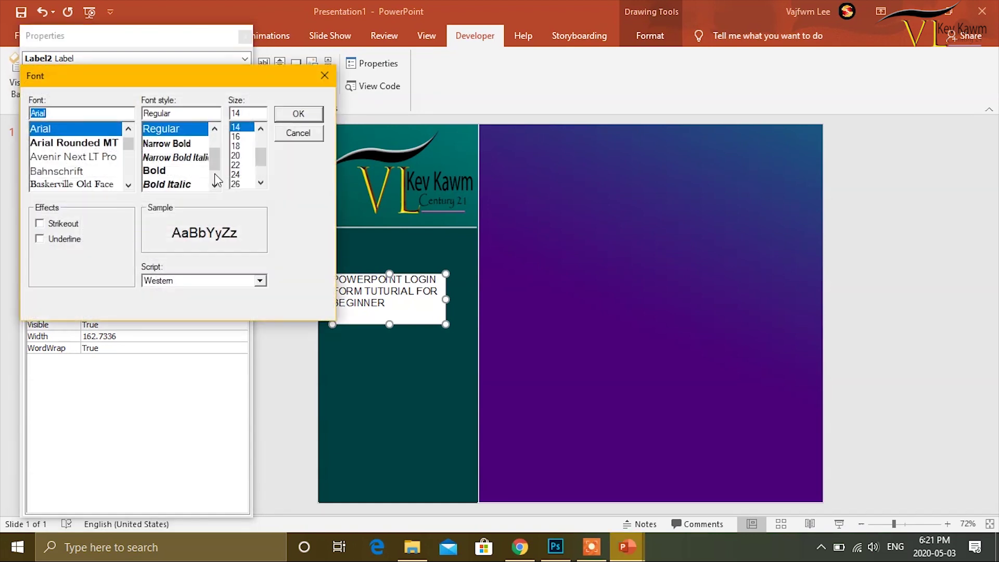
click(236, 155)
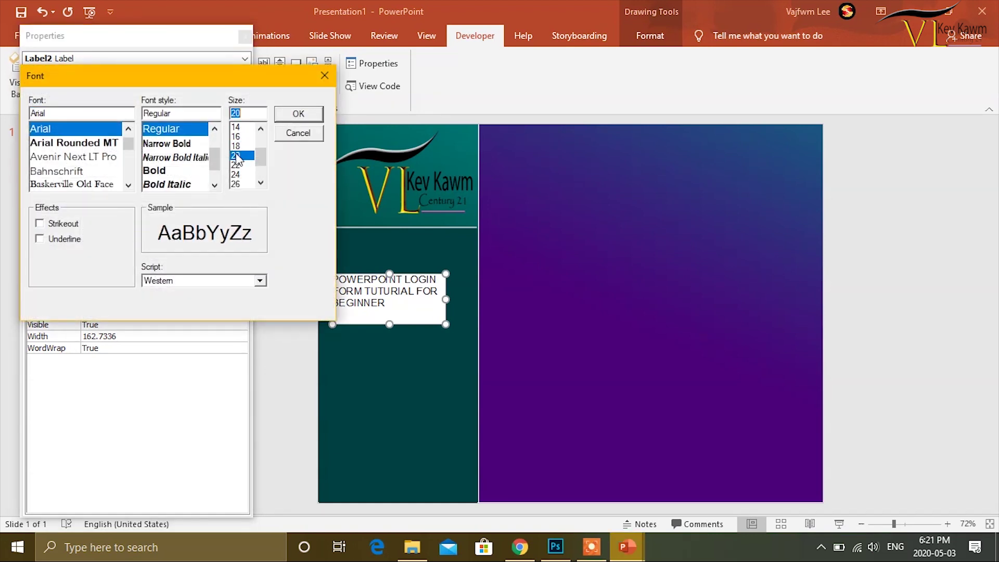
click(297, 114)
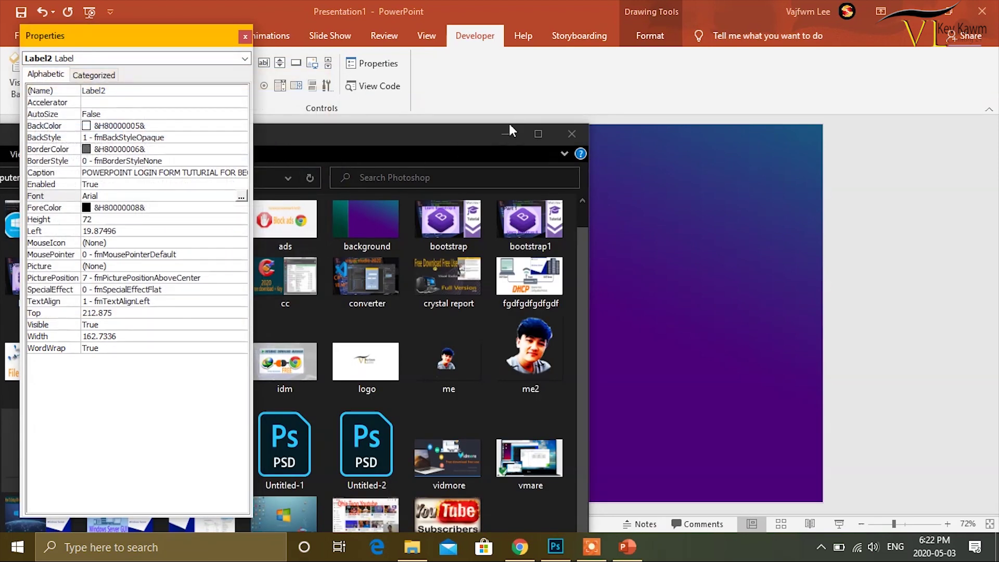
Widen the title label and move it up under the logo divider
click(505, 133)
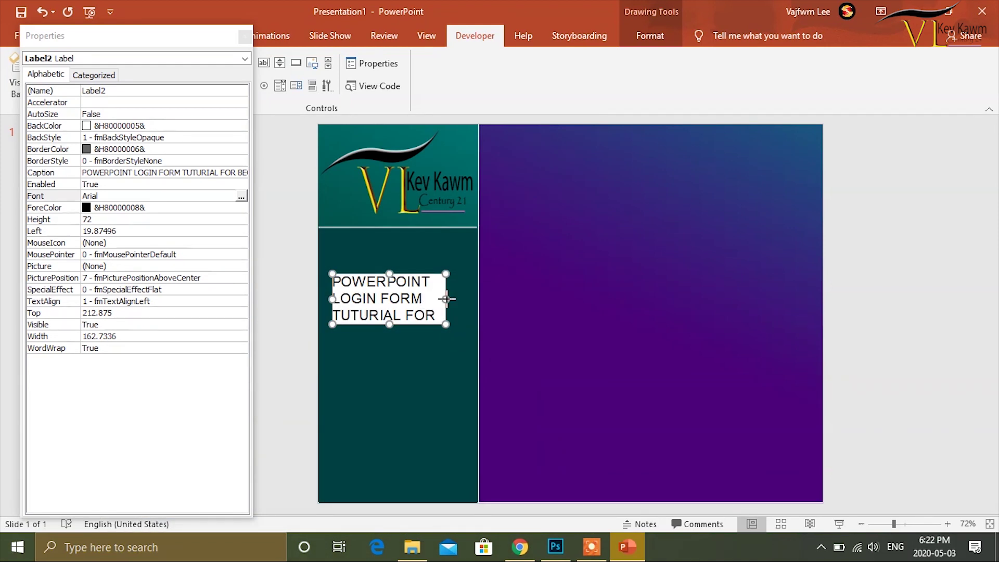
drag(446, 298, 468, 300)
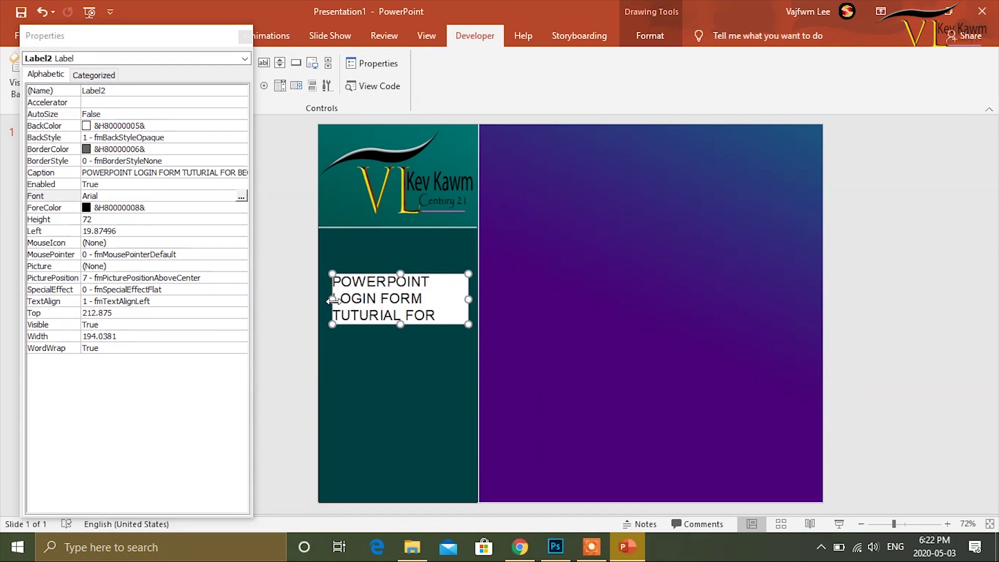
mouse_move(333, 300)
mouse_down()
mouse_move(318, 300)
mouse_move(373, 258)
mouse_up()
click(322, 357)
click(299, 354)
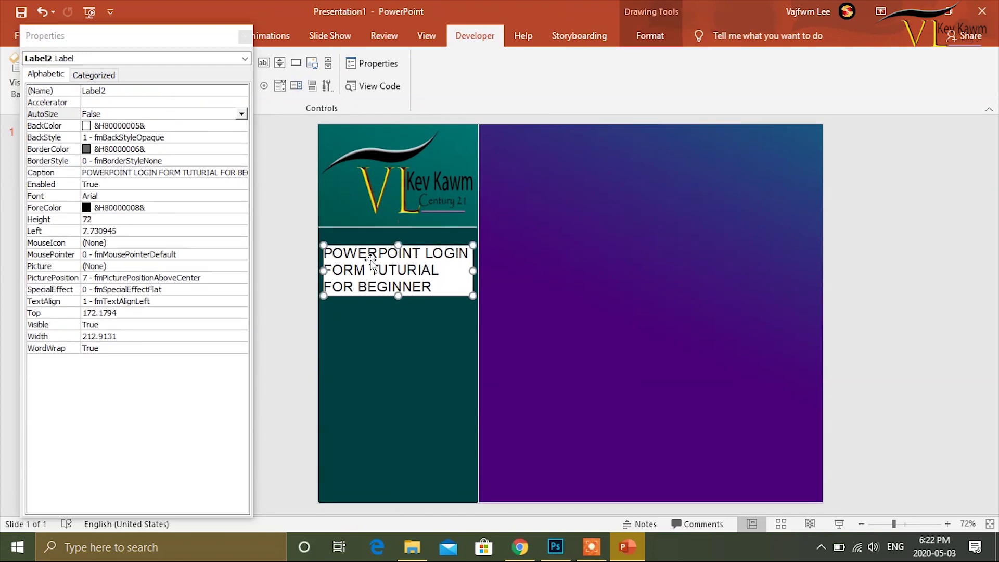
Give the title label a dark teal BackColor and white ForeColor from the Palette
click(203, 126)
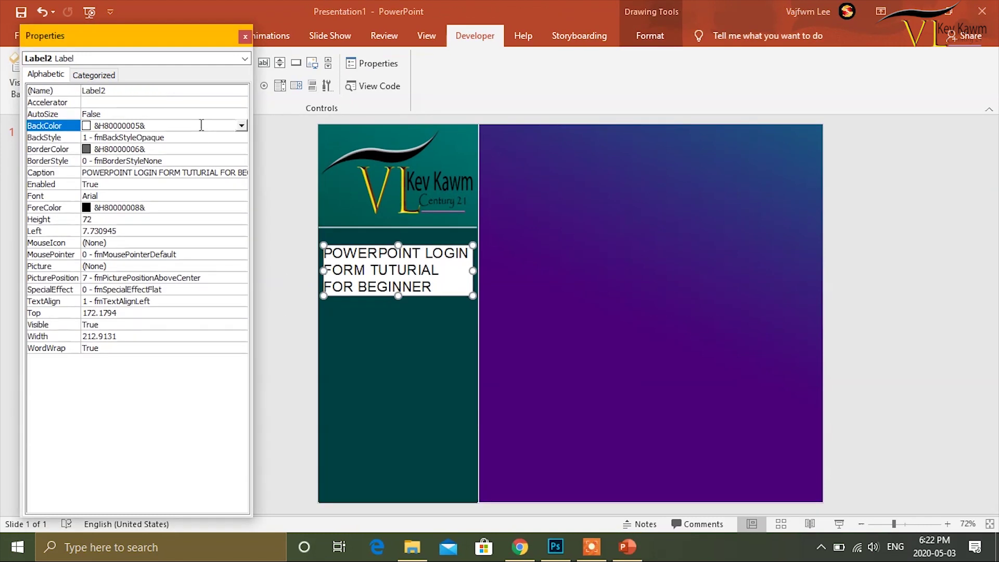
click(241, 125)
click(154, 142)
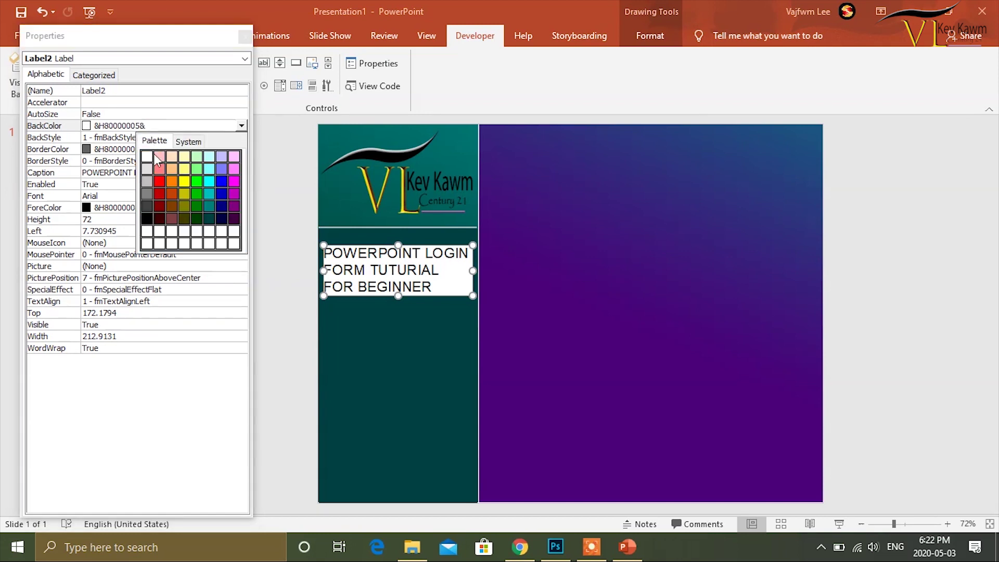
click(210, 218)
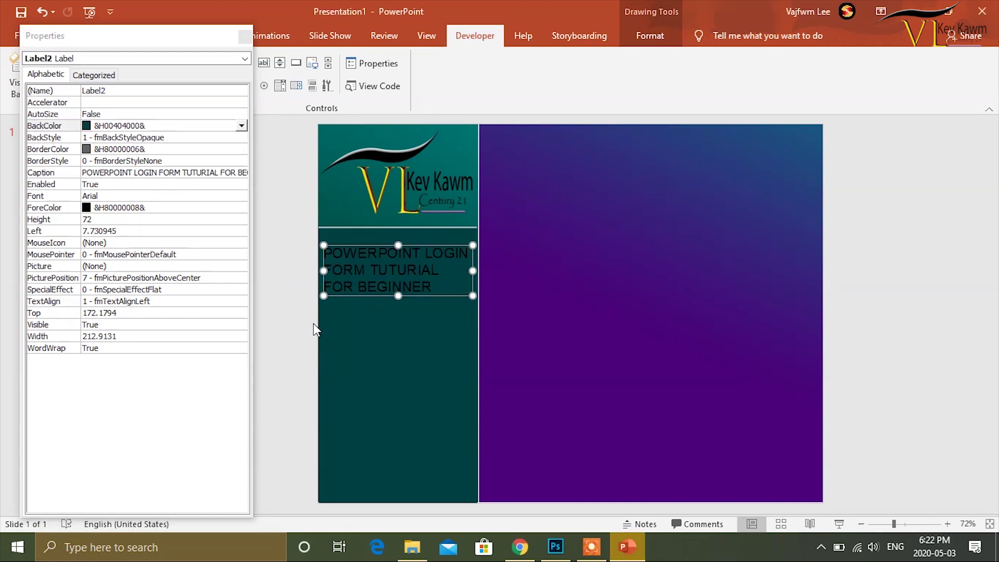
click(142, 207)
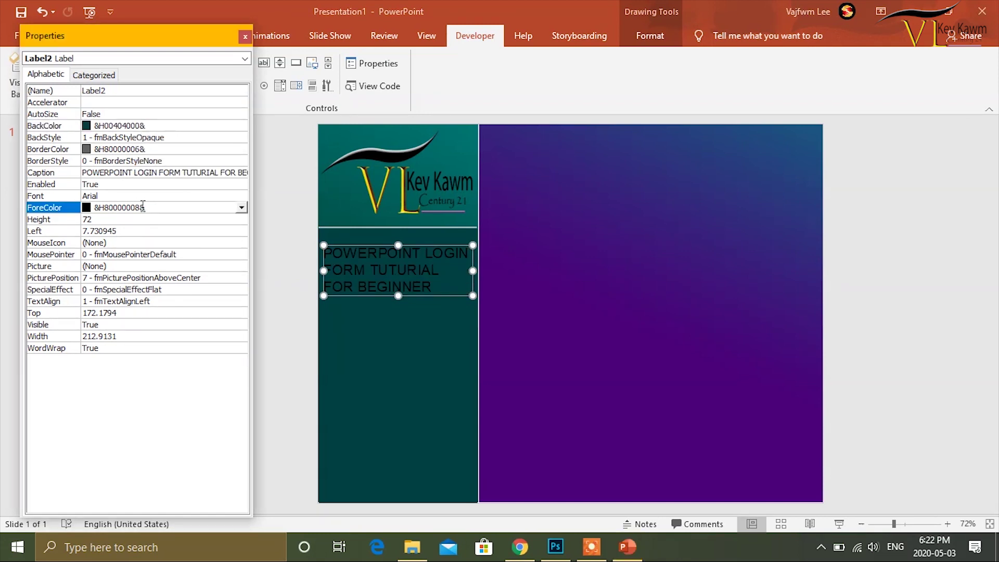
click(242, 208)
click(154, 223)
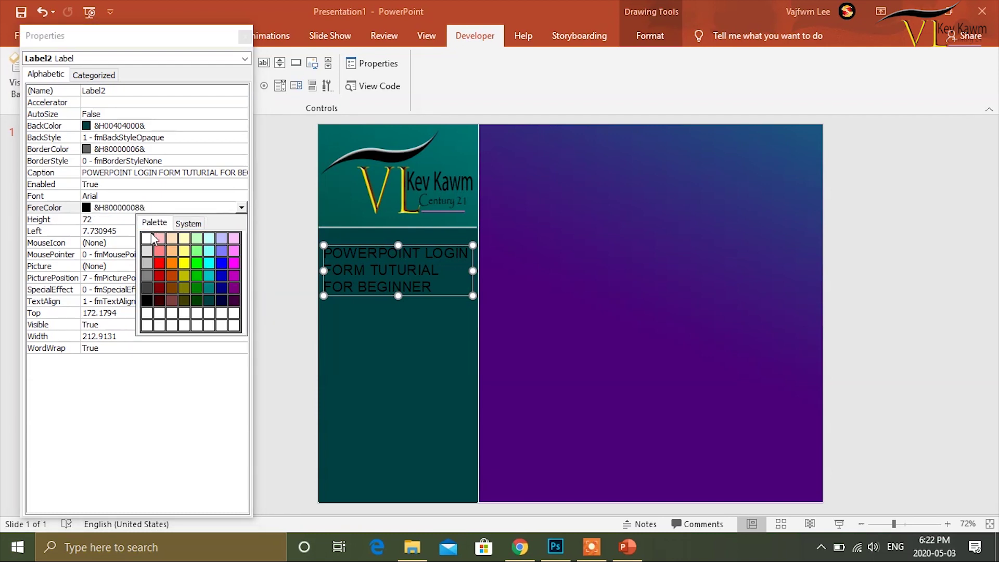
click(150, 242)
Deselect the title label and close the Properties window
click(535, 283)
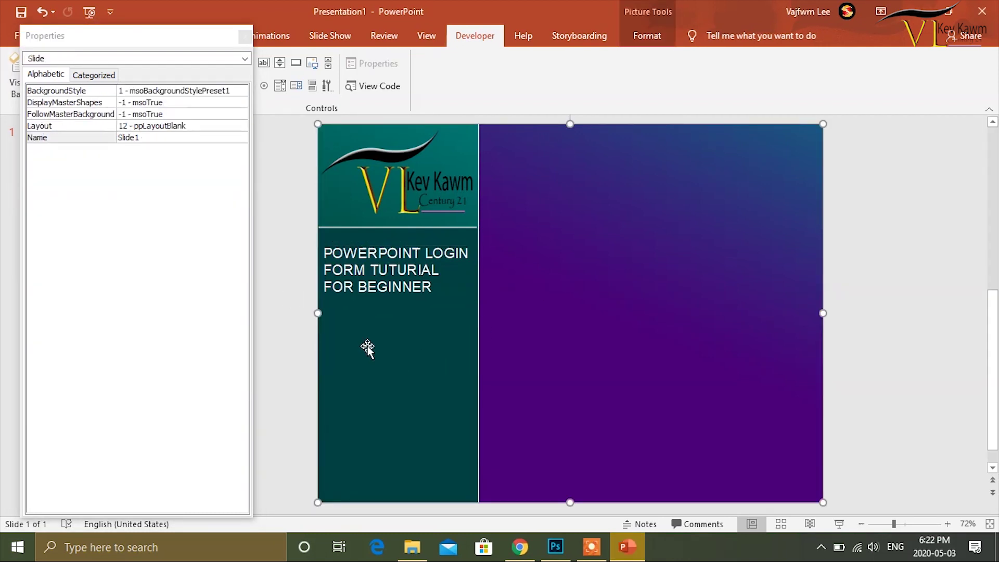
click(380, 352)
click(328, 323)
click(297, 266)
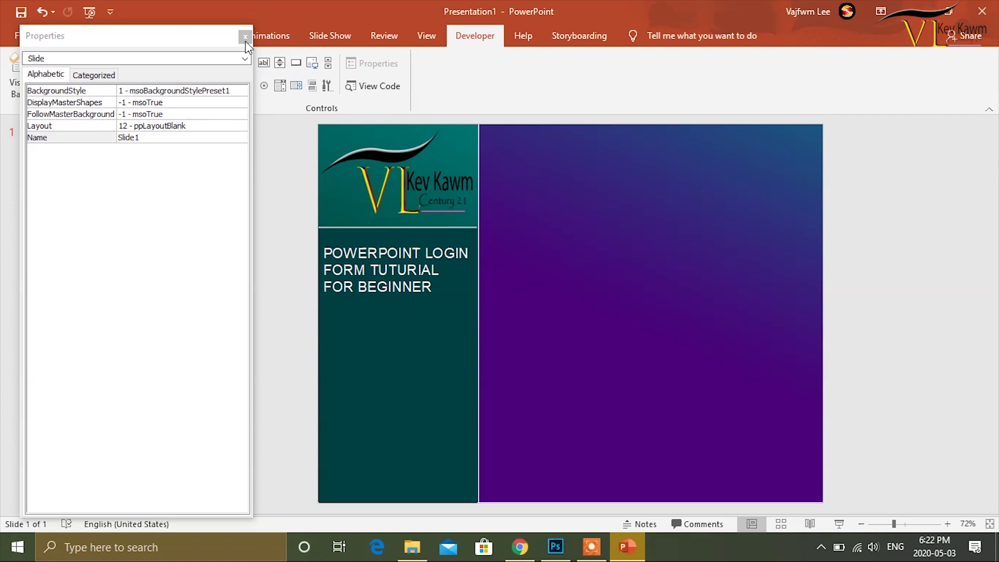
click(244, 36)
click(247, 63)
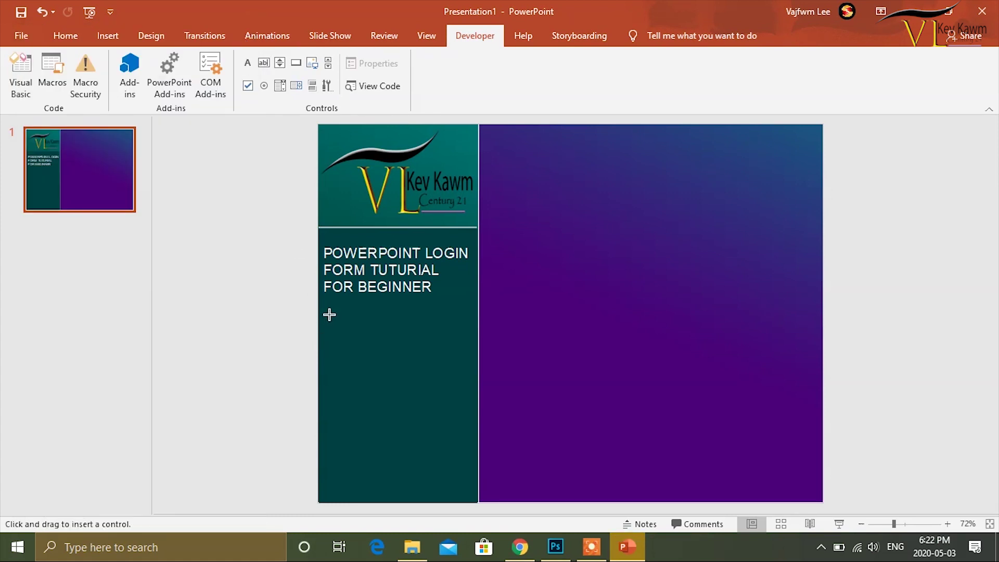
Draw a new label under the title and enter WELCOME TO MY CHANNEL as its caption
click(330, 314)
drag(379, 339, 465, 339)
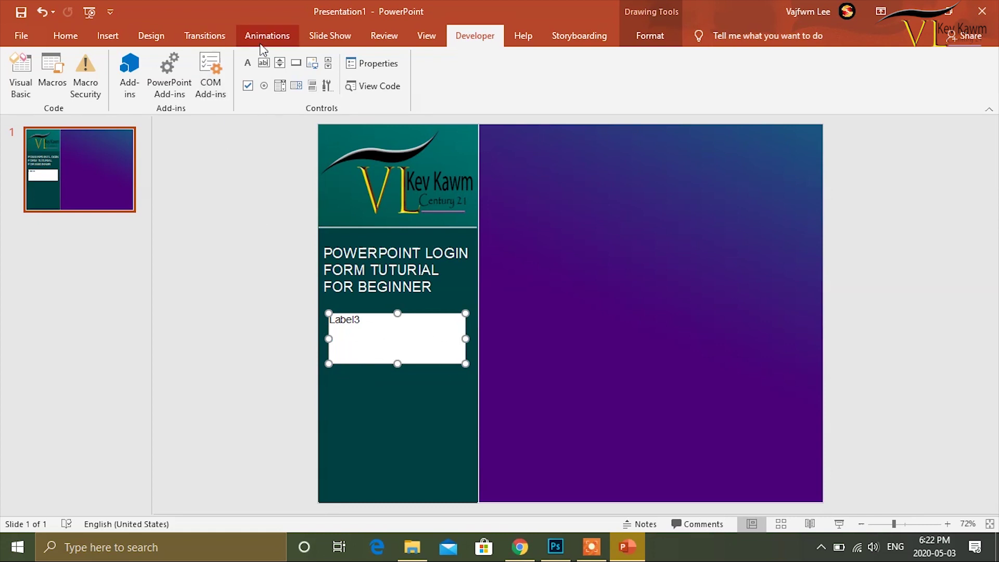
click(364, 64)
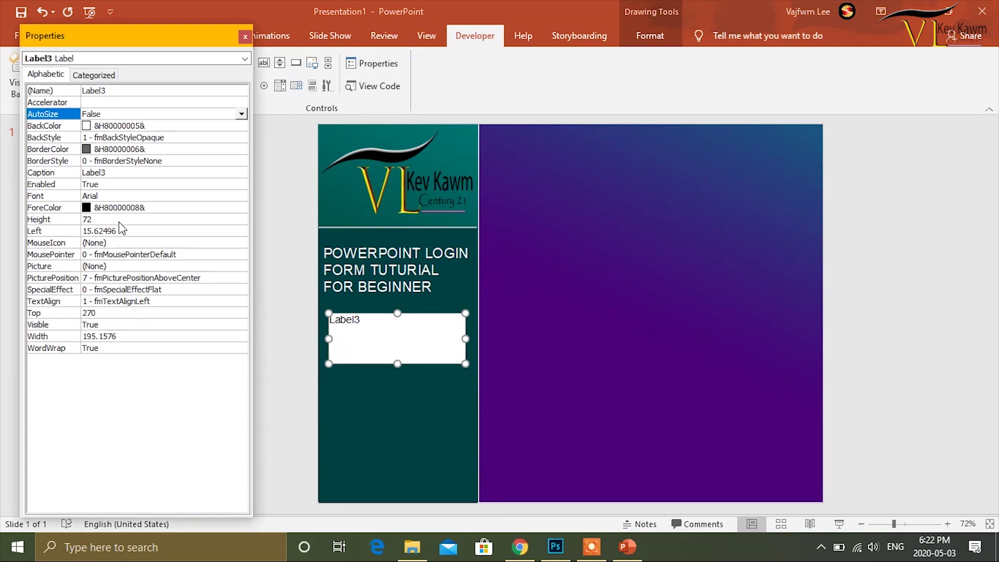
click(54, 174)
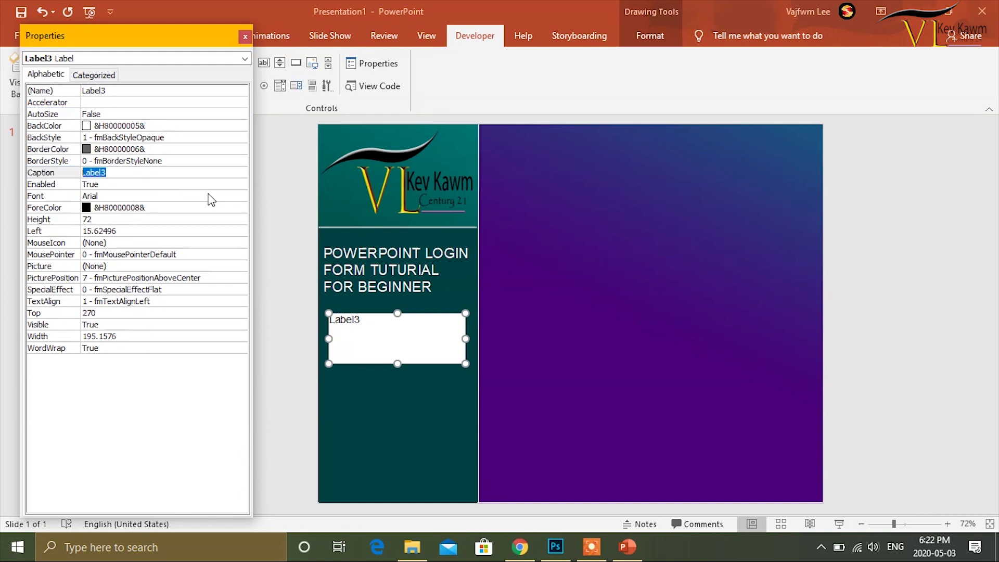
text(WELCOME TO MY CHANNEL)
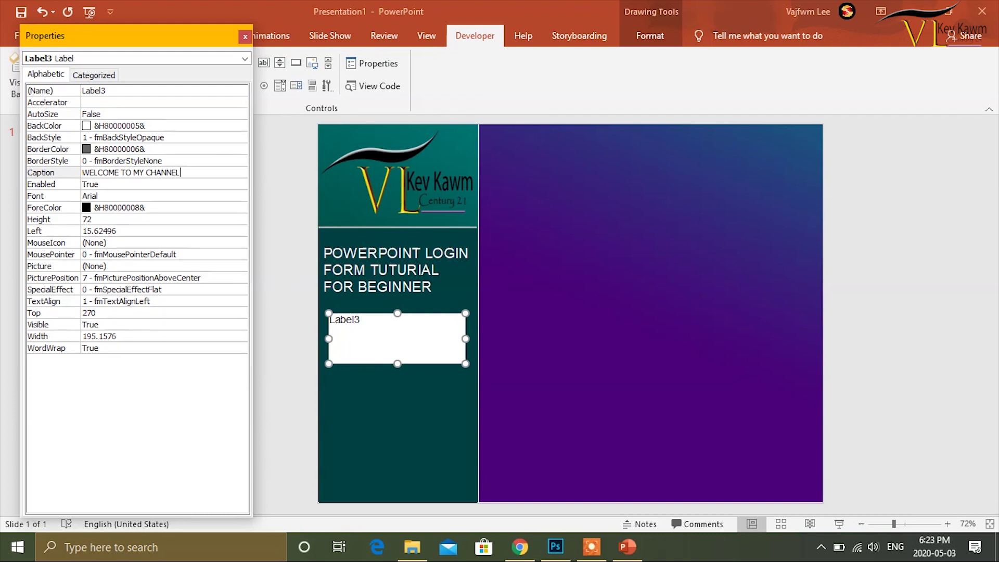
Give the welcome label white text on a dark teal background
click(140, 209)
click(242, 208)
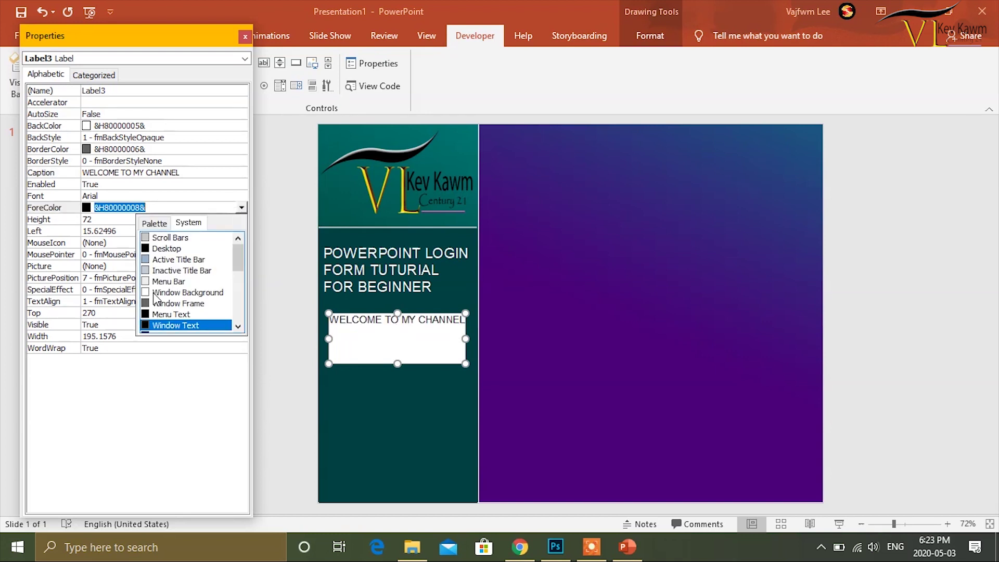
click(155, 222)
click(148, 239)
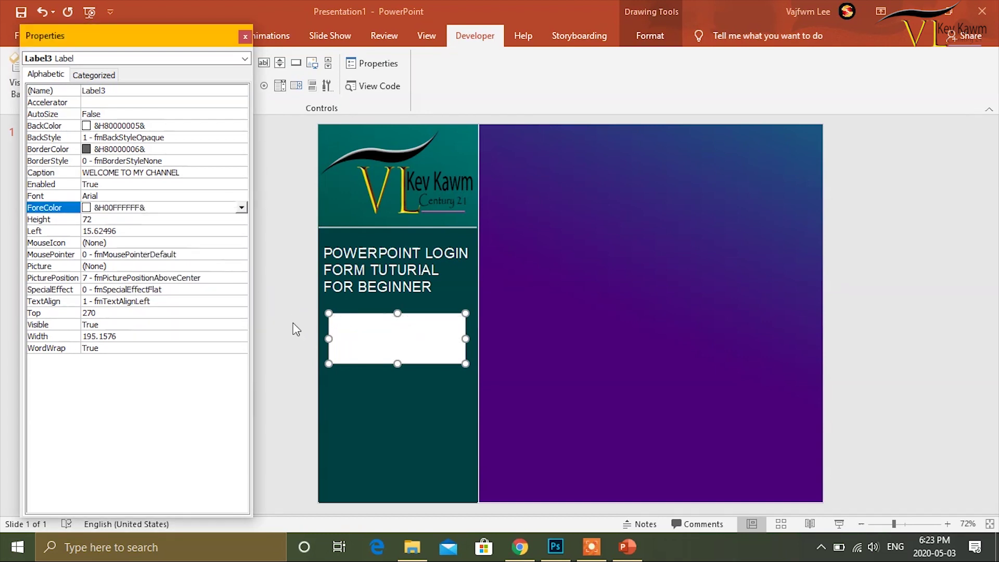
click(184, 127)
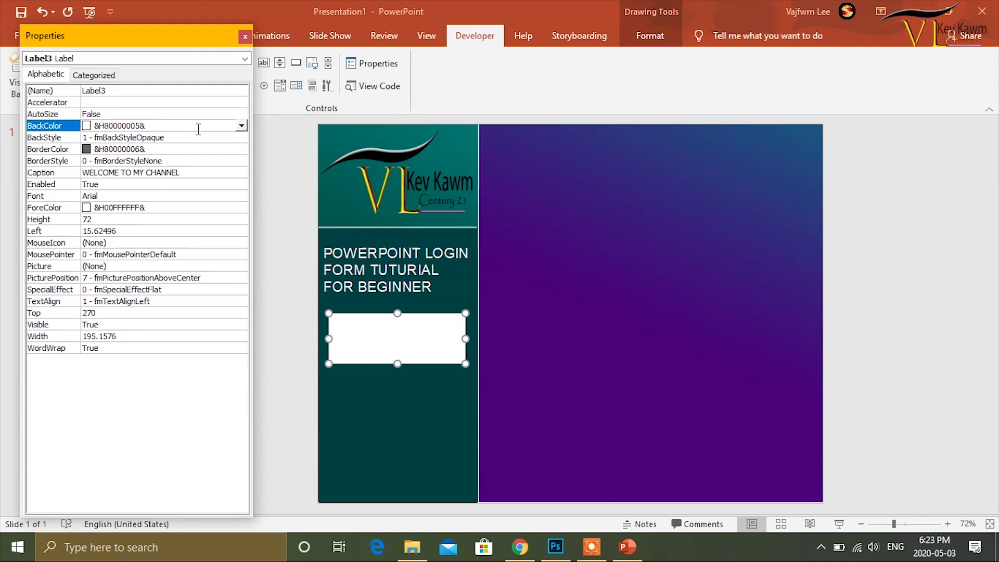
click(243, 127)
click(154, 139)
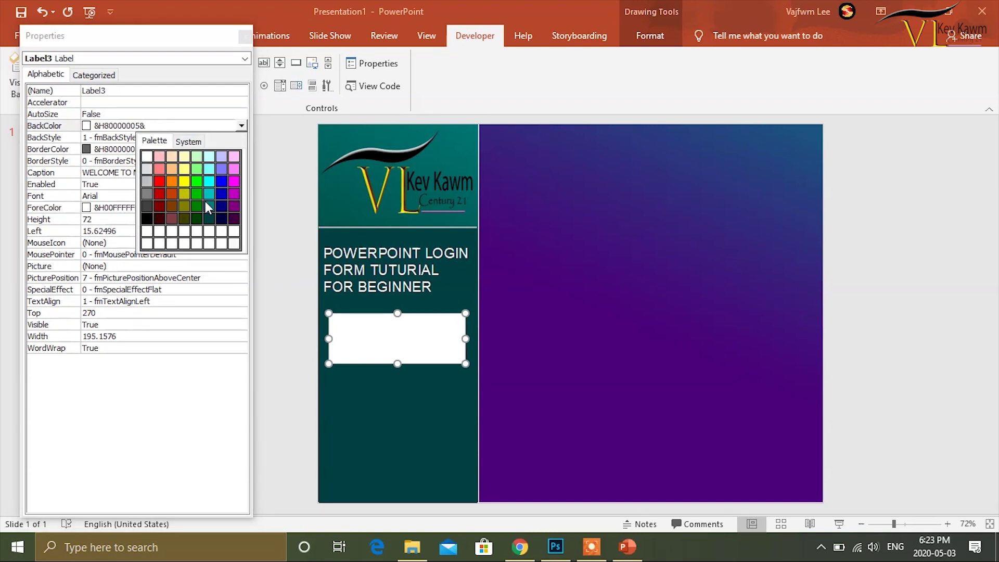
click(211, 225)
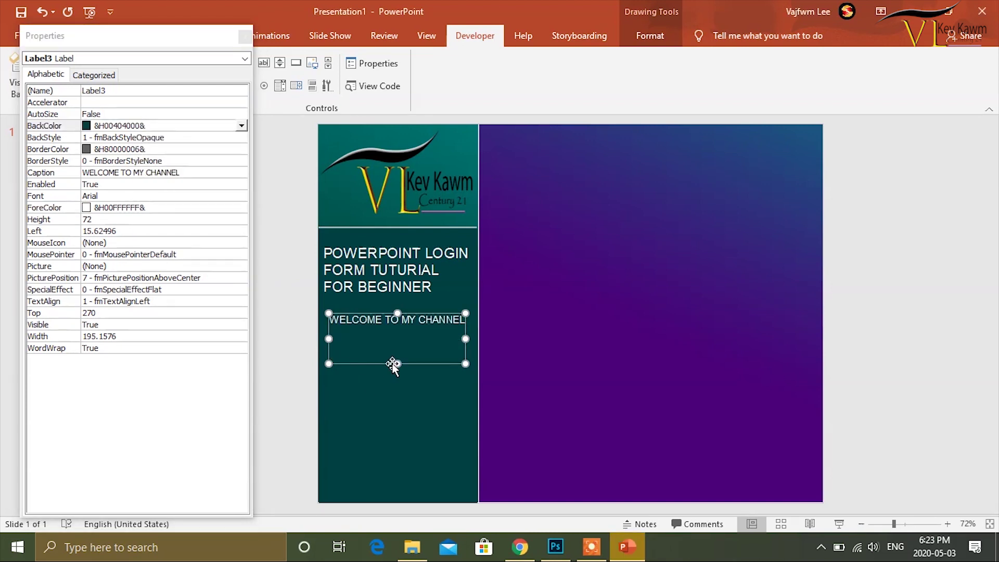
Shrink the welcome label to one line and move it to the teal panel's bottom
click(397, 329)
drag(396, 328, 385, 482)
click(383, 368)
click(392, 327)
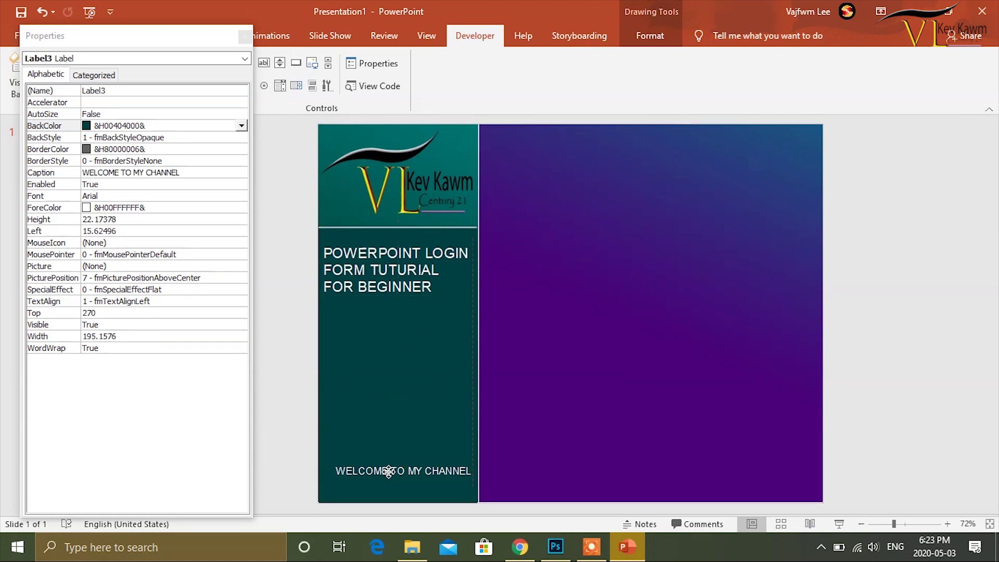
click(289, 350)
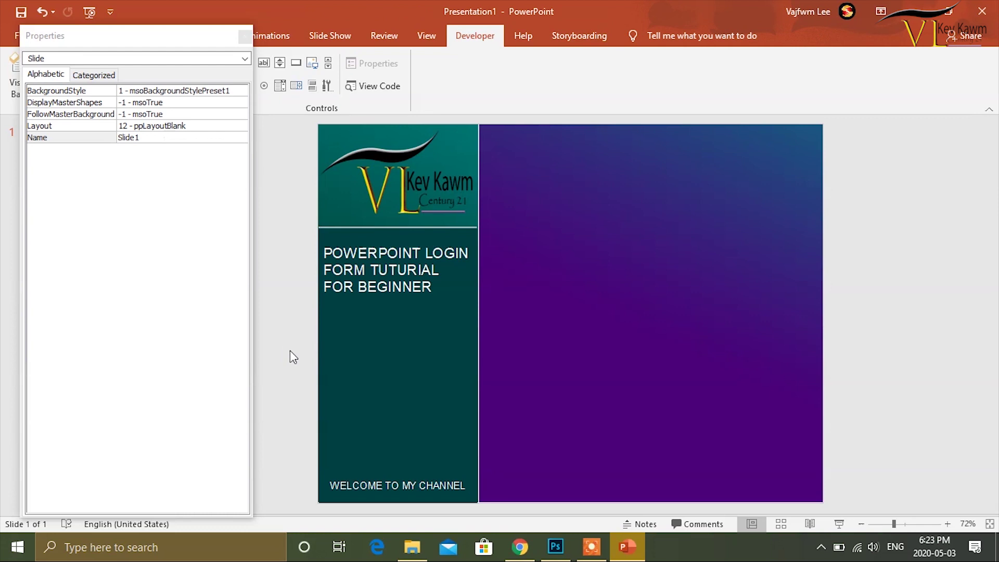
click(395, 421)
key(Escape)
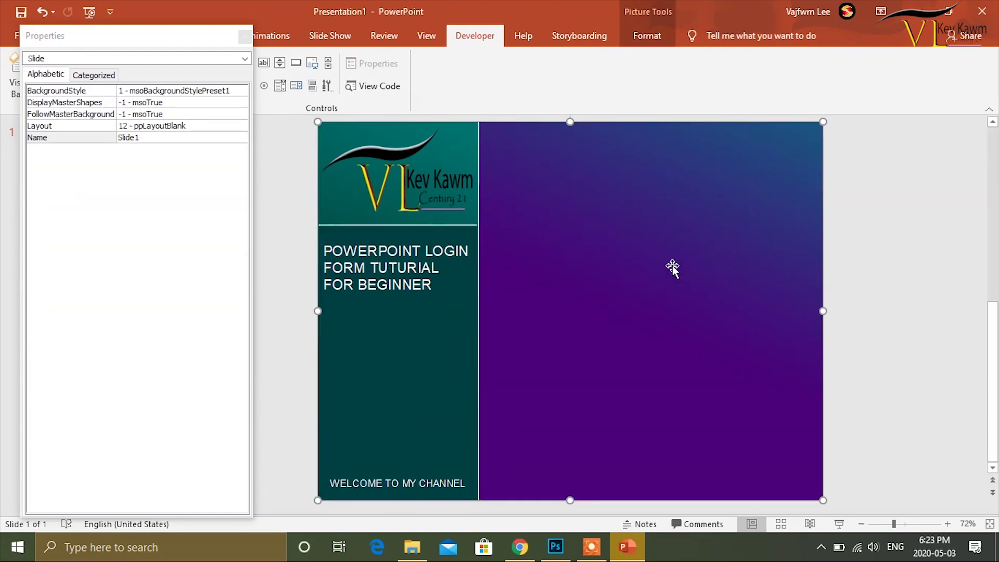
click(799, 267)
click(244, 35)
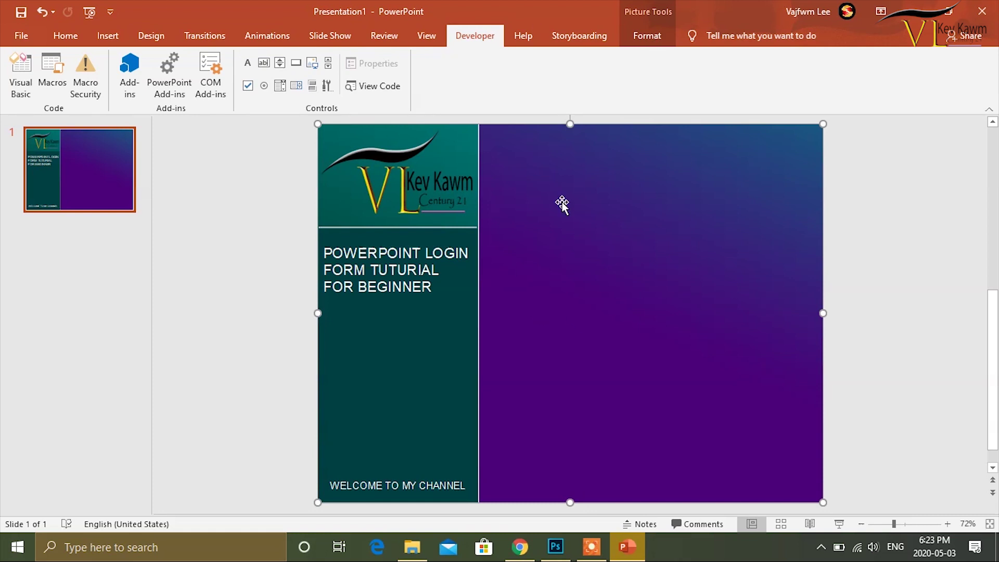
Draw a rounded rectangle covering the purple half of the slide
click(850, 238)
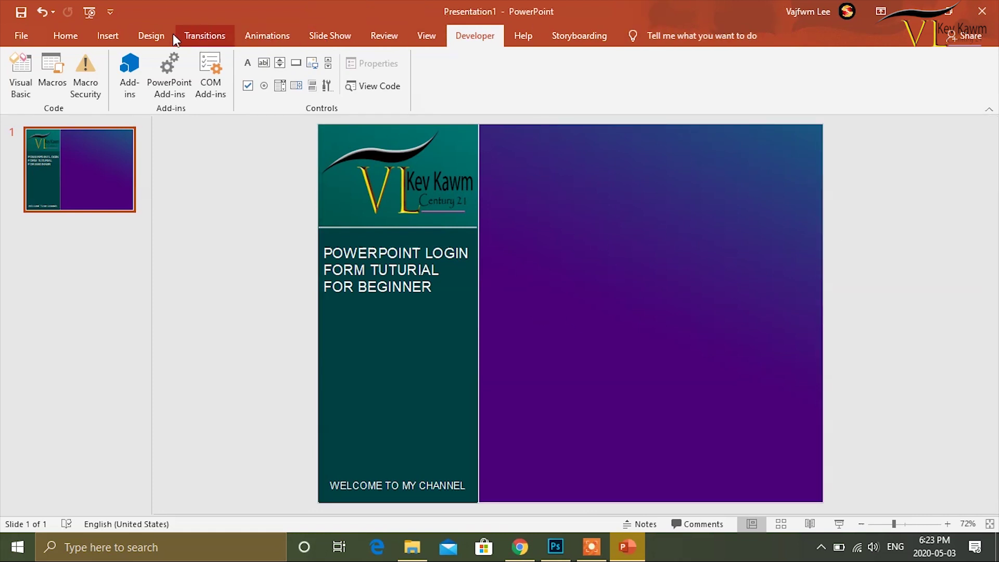
click(144, 38)
click(107, 36)
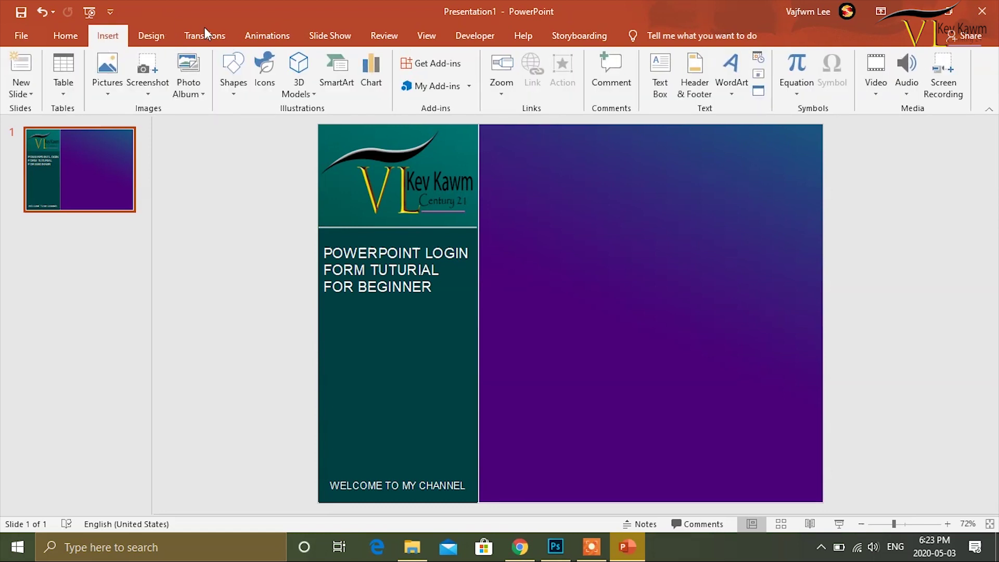
click(234, 78)
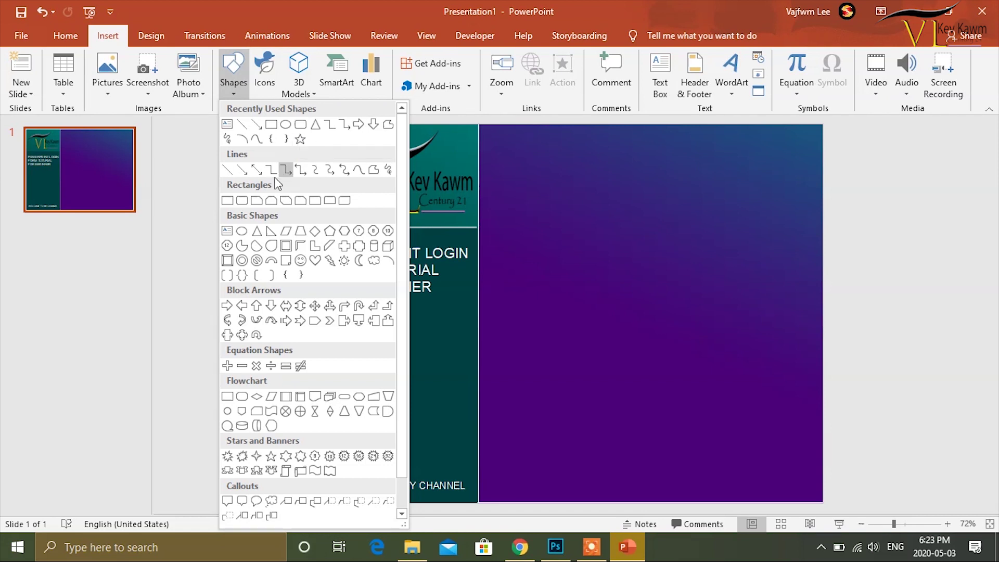
click(242, 200)
drag(522, 159, 772, 464)
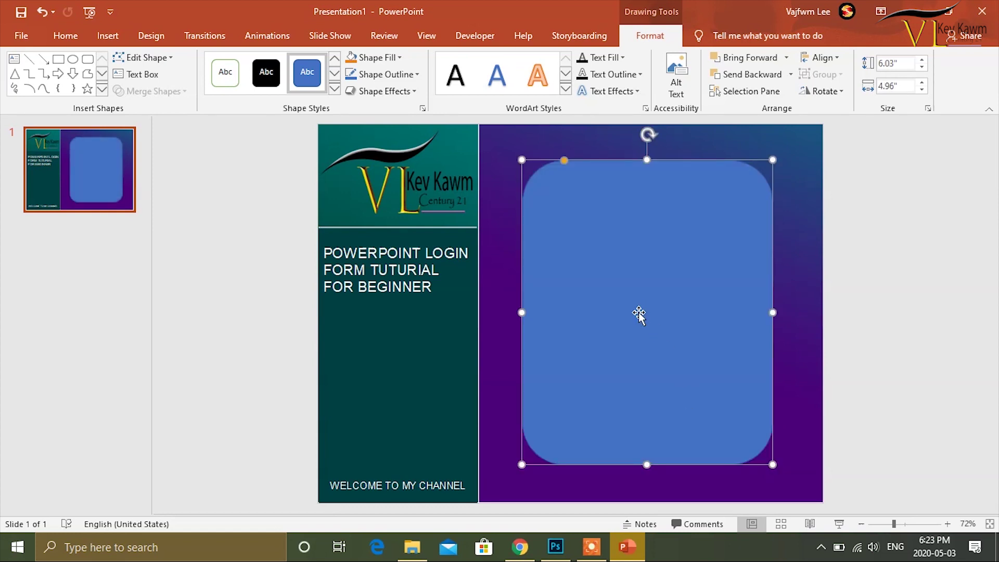
Stretch the card's bottom edge lower, lower its top slightly and nudge it right
drag(646, 465, 648, 479)
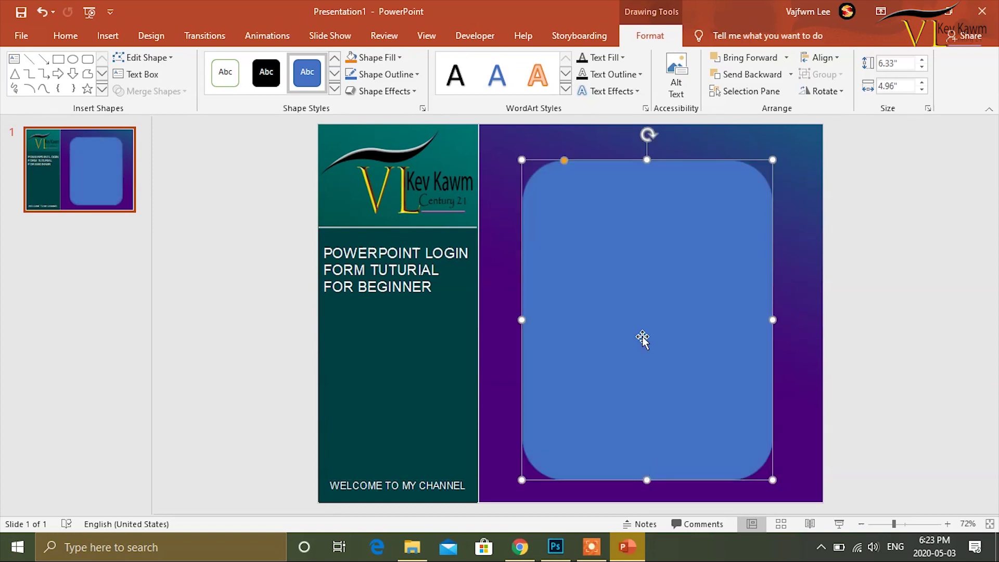
drag(711, 301, 718, 299)
drag(649, 161, 650, 165)
click(502, 156)
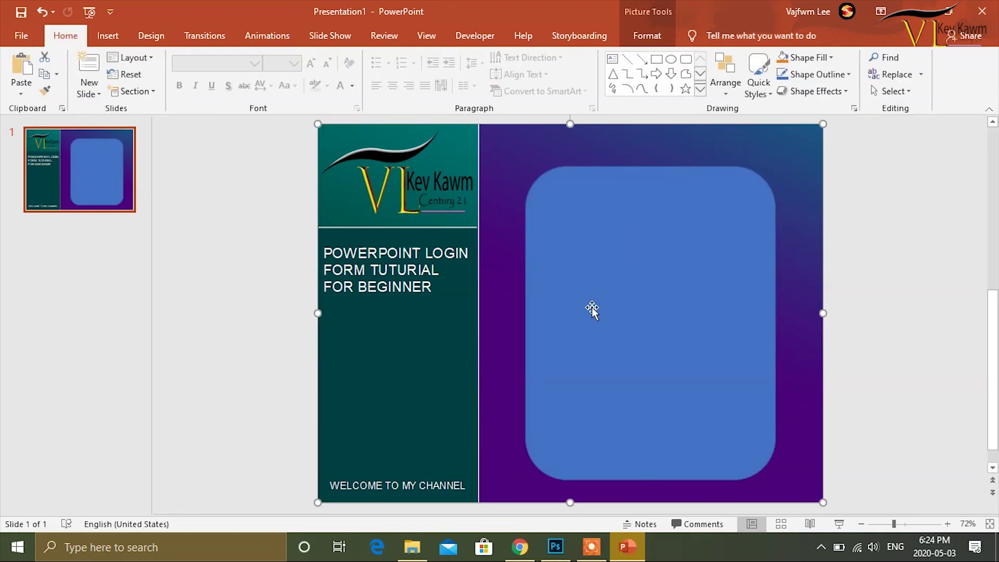
double_click(640, 227)
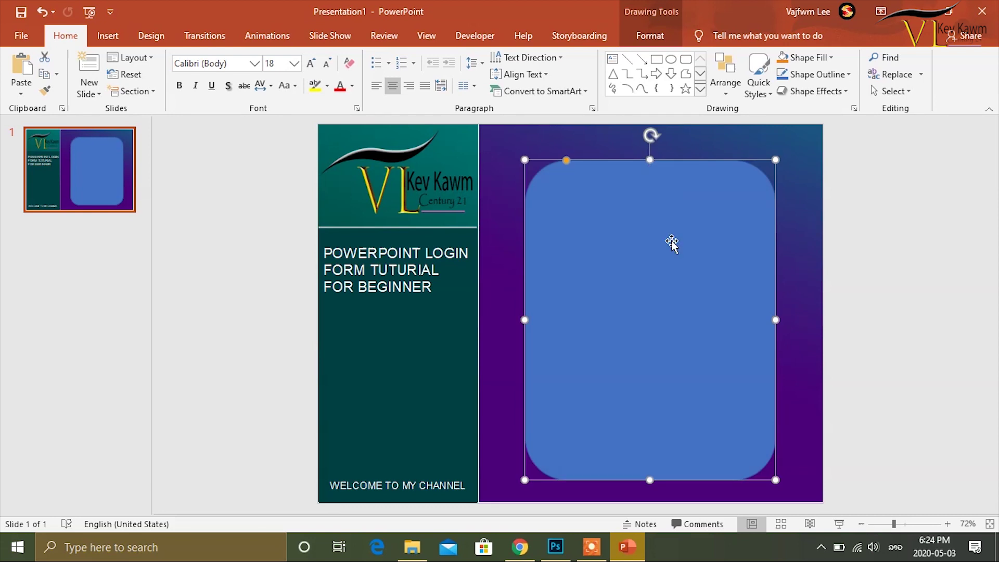
click(209, 197)
click(658, 288)
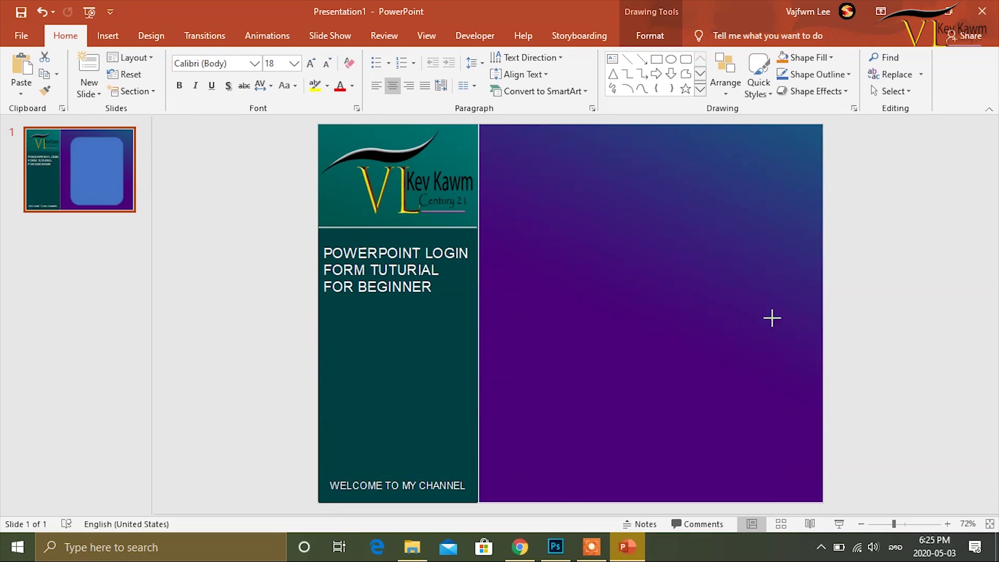
click(668, 287)
click(502, 182)
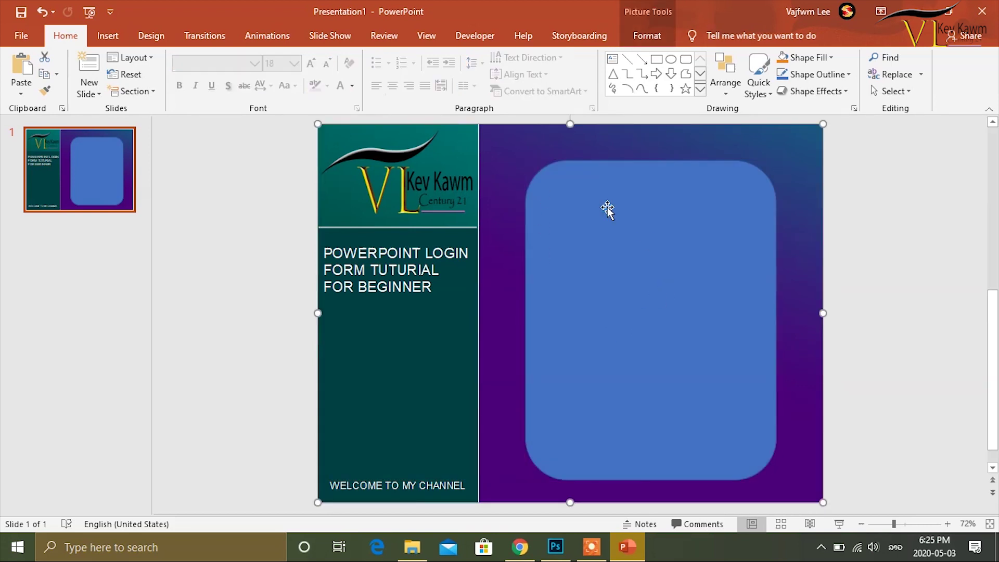
click(656, 278)
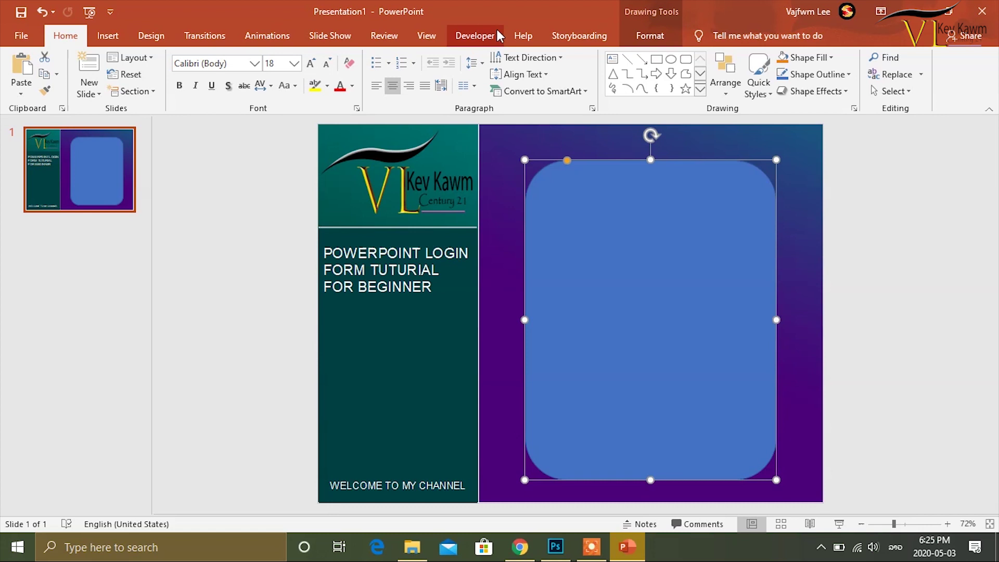
click(474, 36)
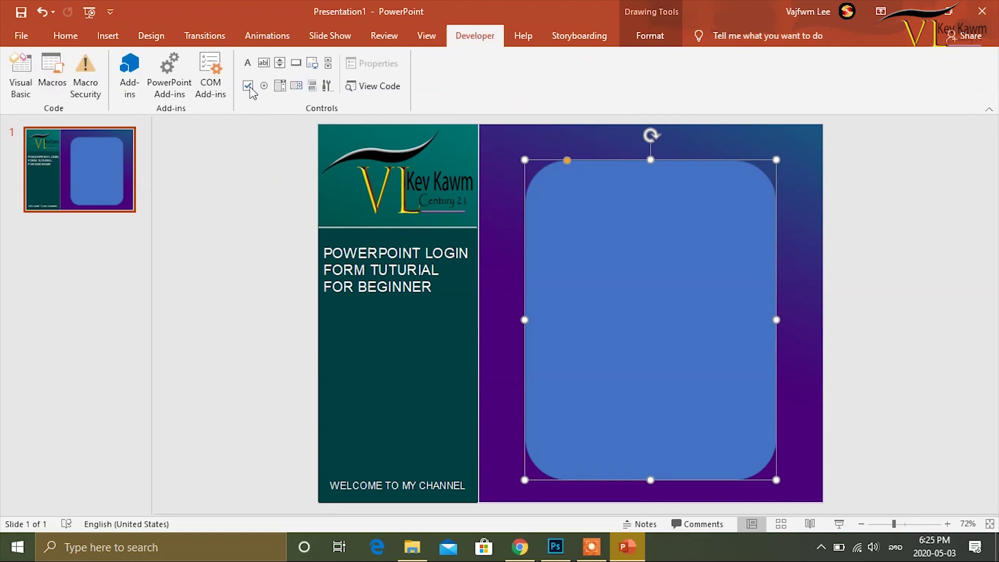
Draw a label near the card's top-left captioned PERSONAL INFORMATION
click(247, 64)
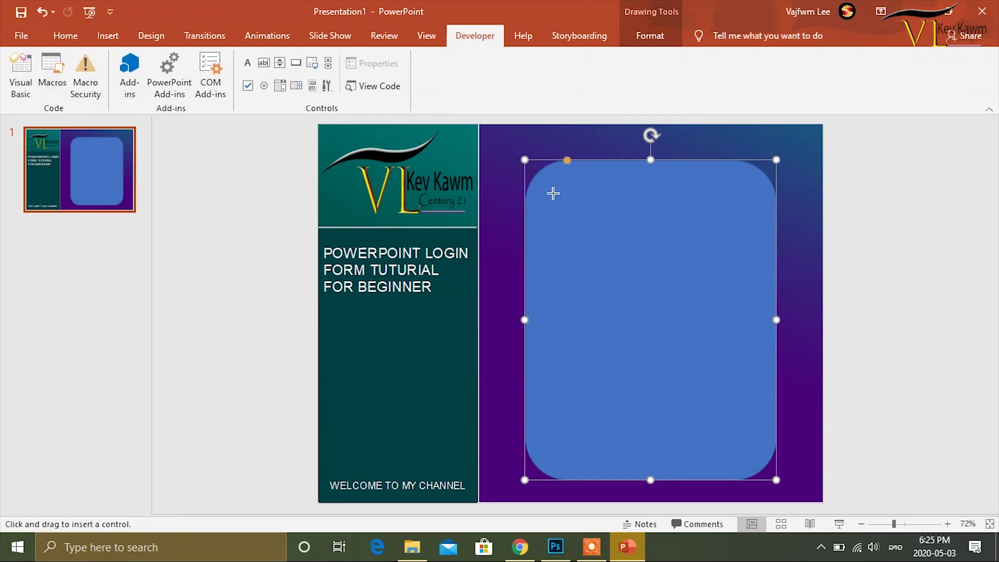
drag(570, 192, 621, 242)
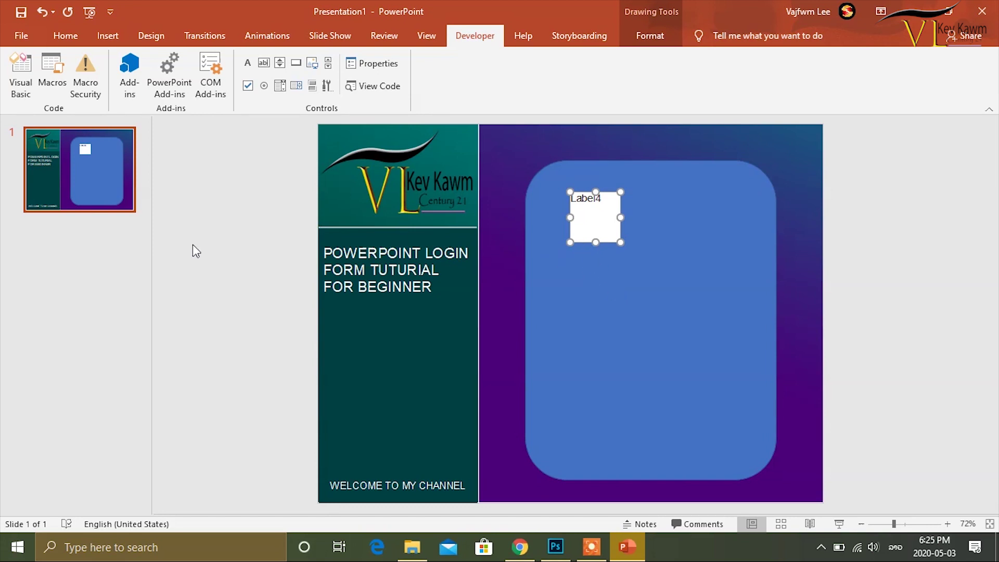
click(372, 63)
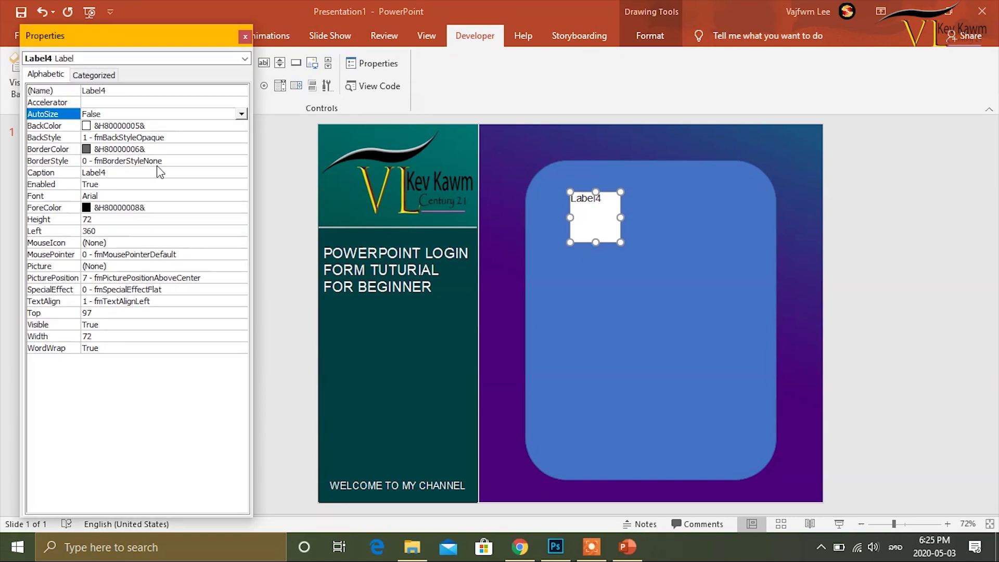
click(138, 177)
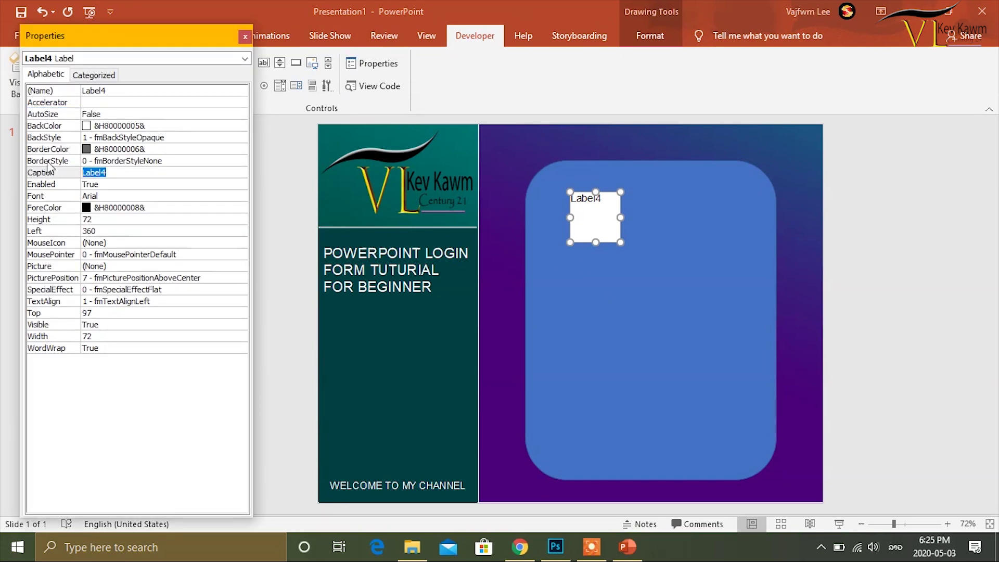
text(?)
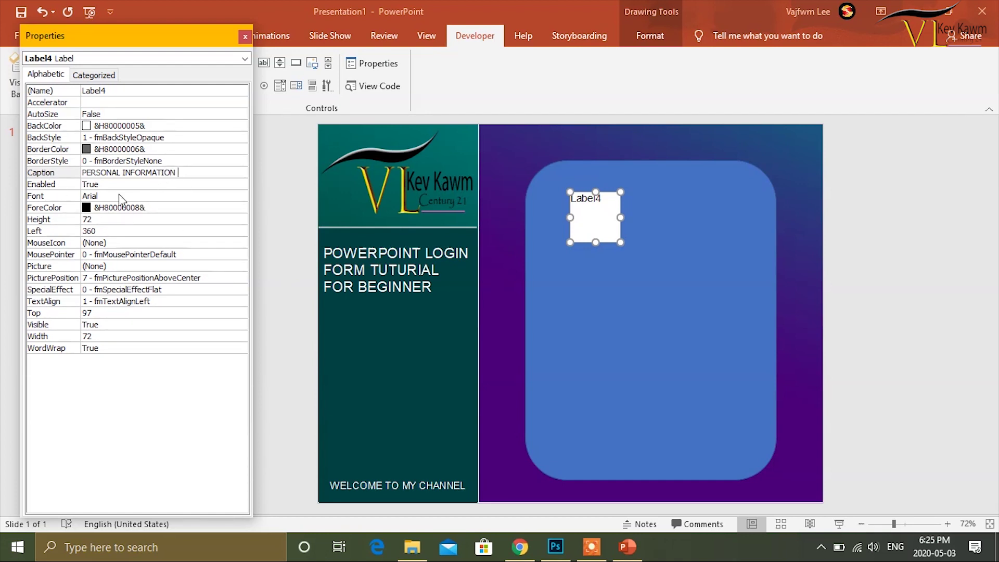
click(158, 197)
Set the PERSONAL INFORMATION label's font size to 20
click(239, 196)
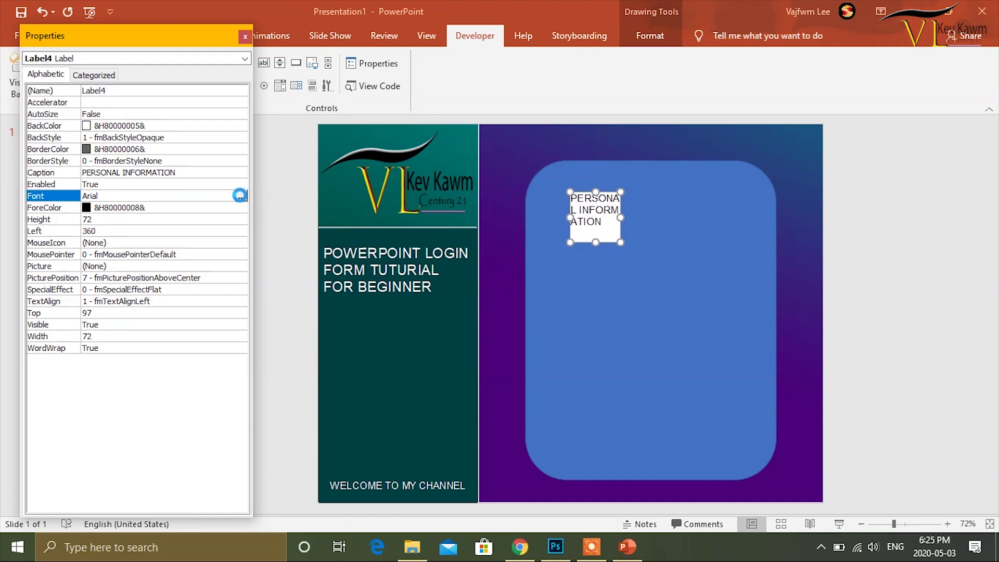
click(236, 157)
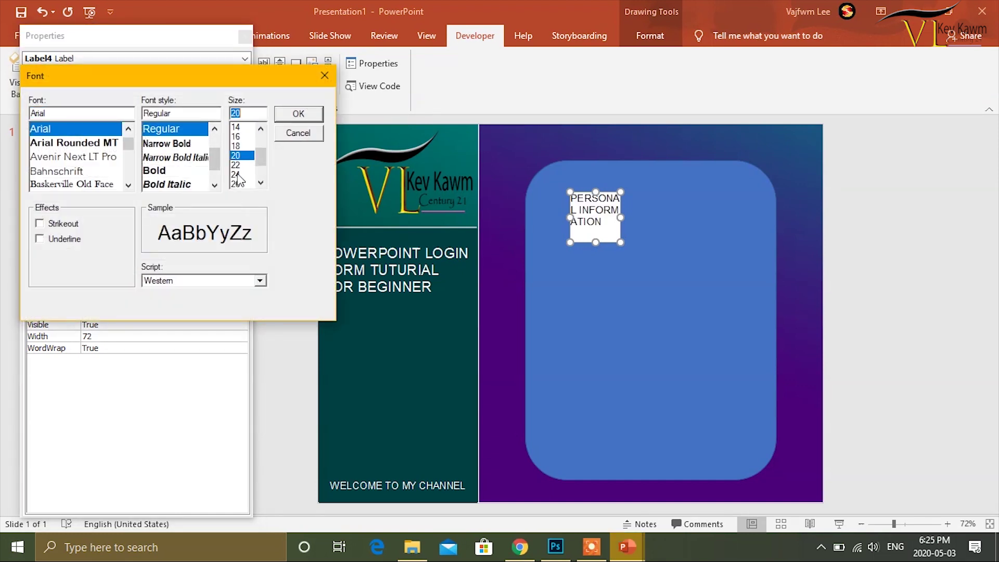
click(298, 114)
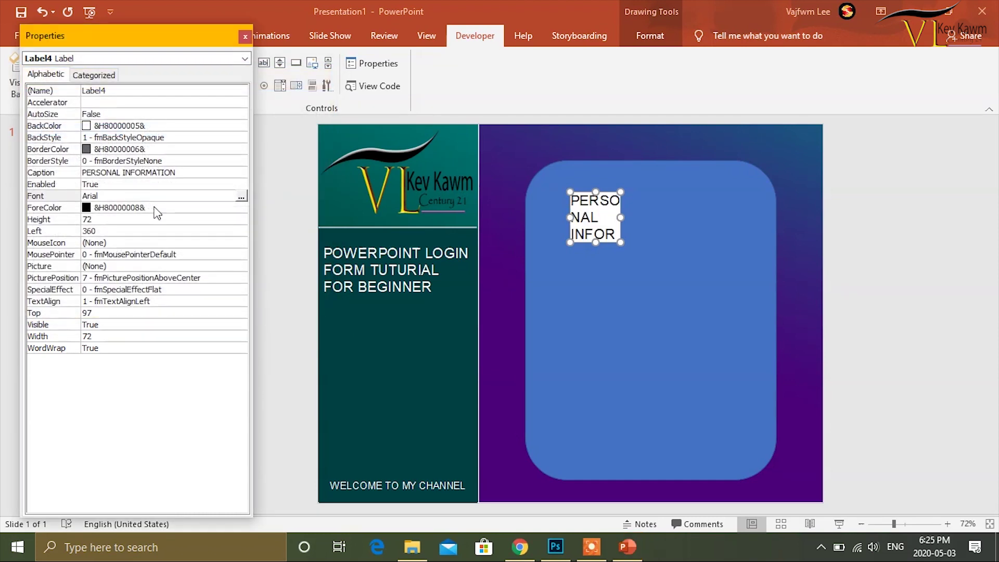
click(171, 207)
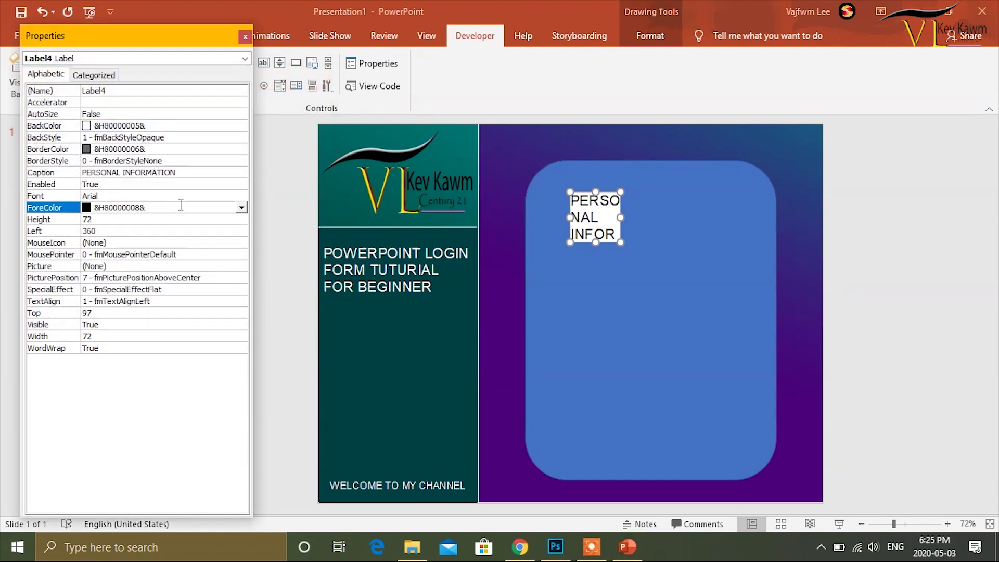
Make the PERSONAL INFORMATION text white and try a teal background
click(242, 208)
click(155, 223)
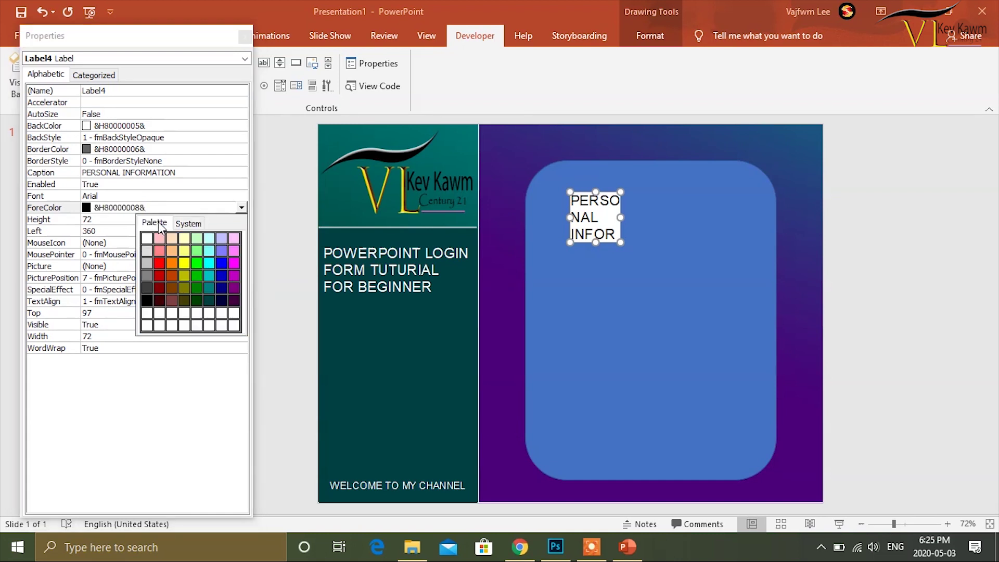
click(147, 238)
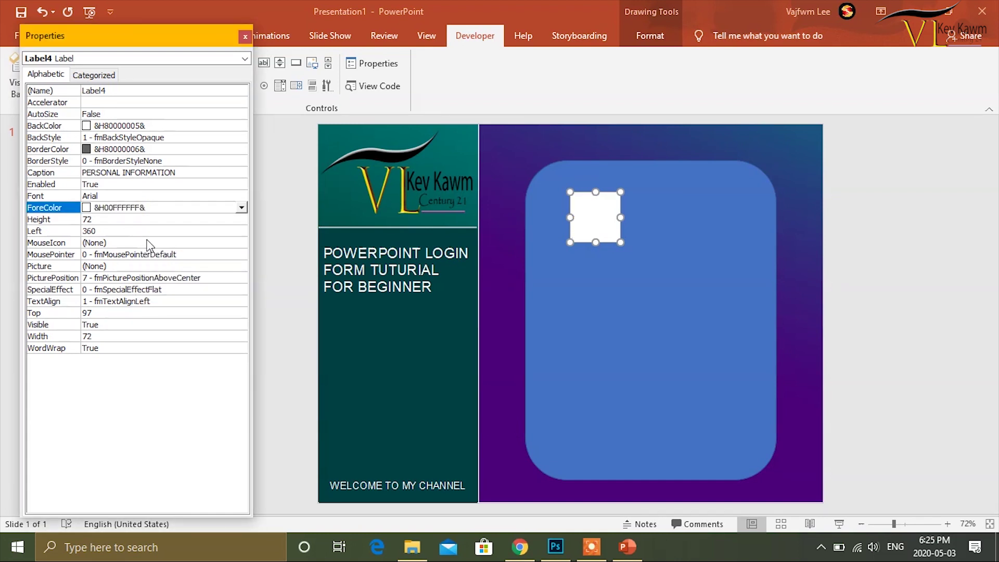
click(195, 127)
click(241, 126)
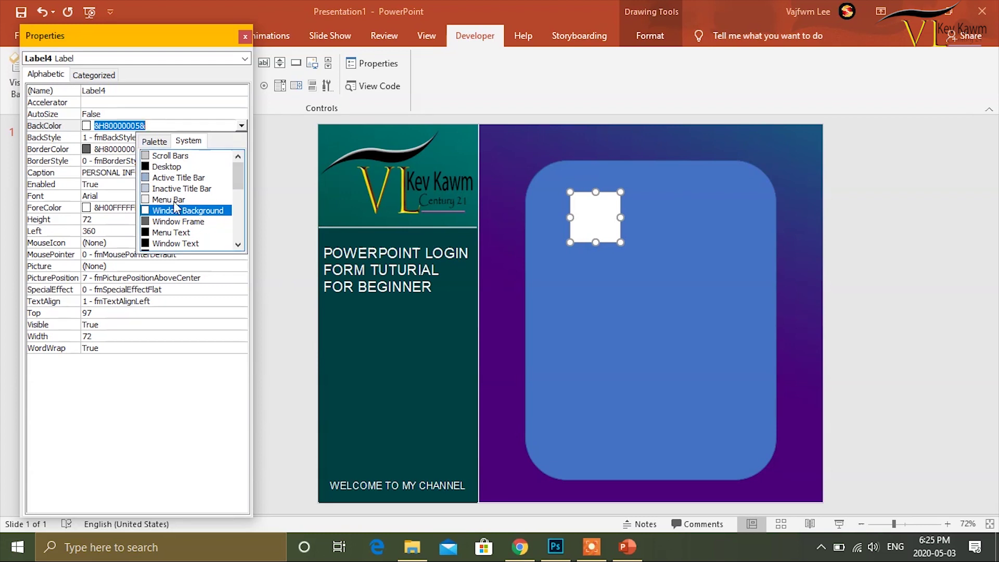
click(155, 142)
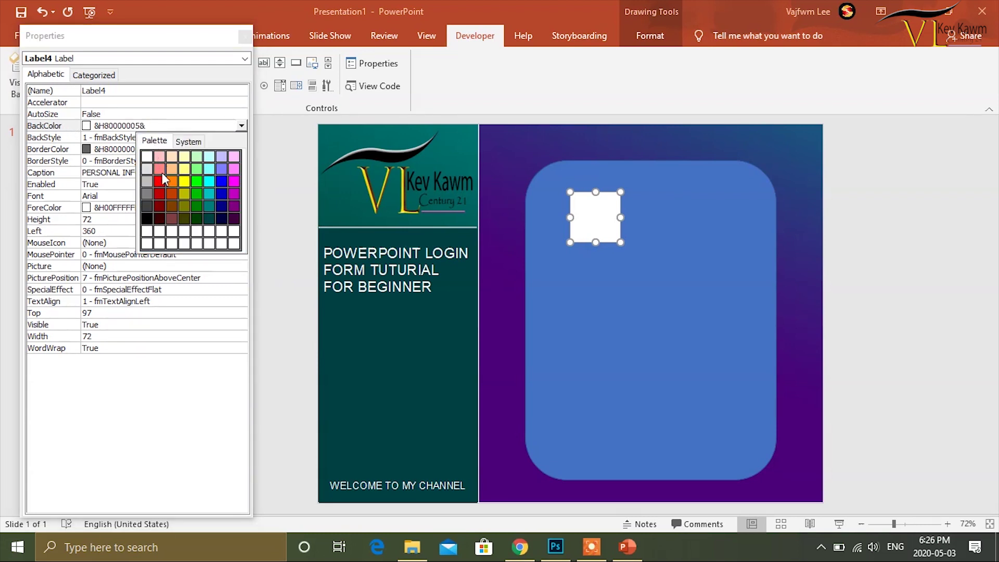
click(205, 195)
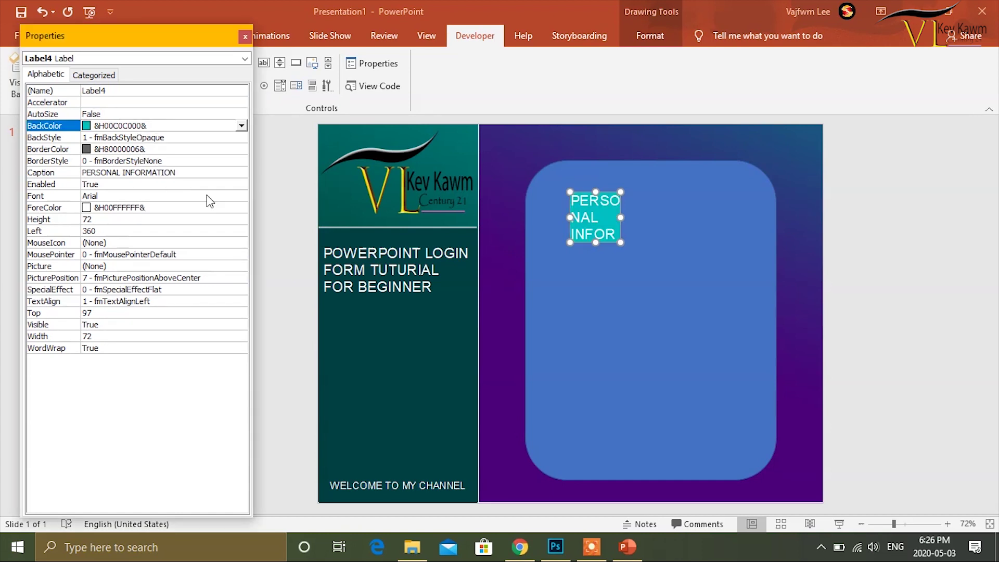
Try dark orange, grey, olive, yellow and green as the label background
click(241, 126)
click(173, 192)
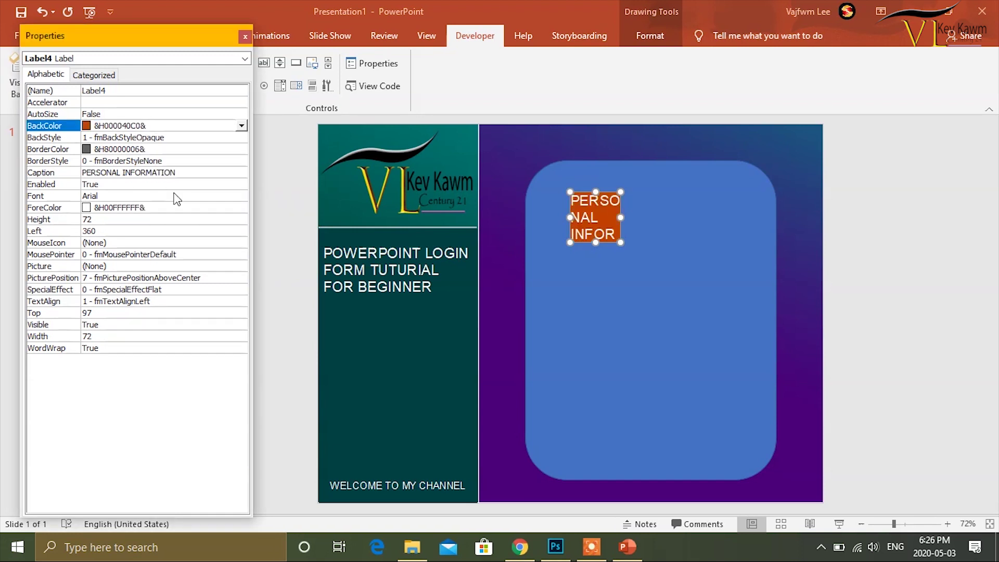
click(241, 127)
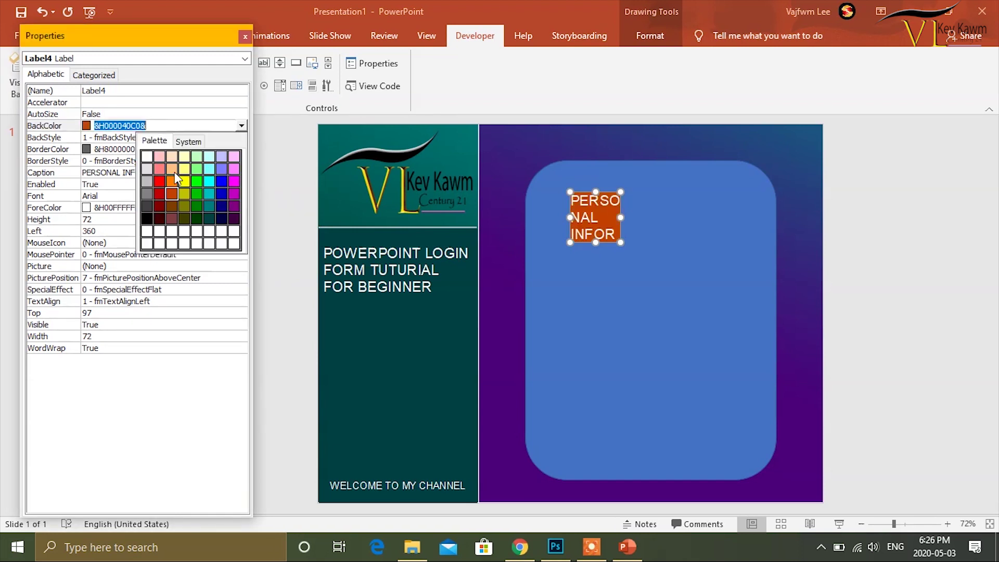
click(148, 193)
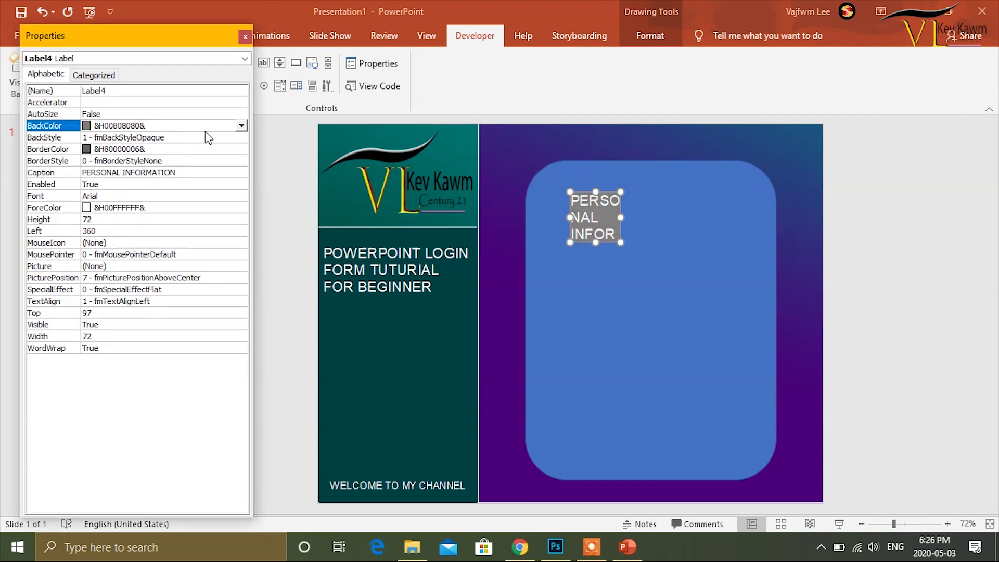
click(242, 126)
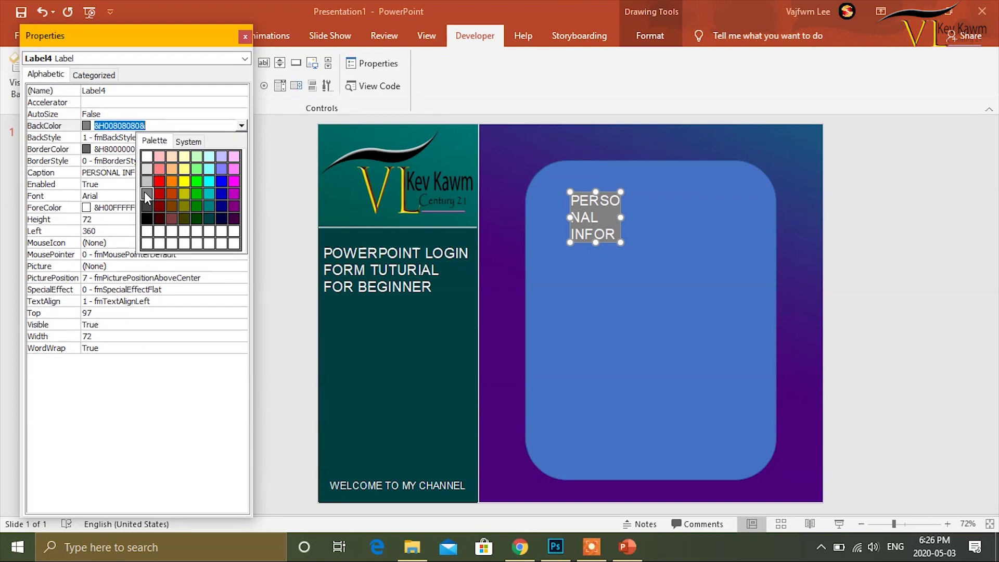
click(186, 205)
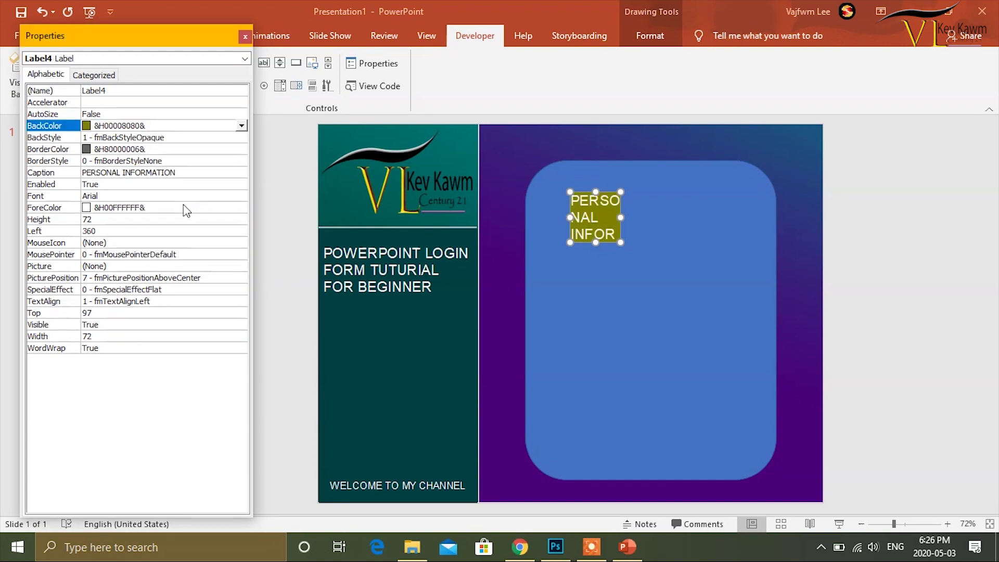
click(241, 126)
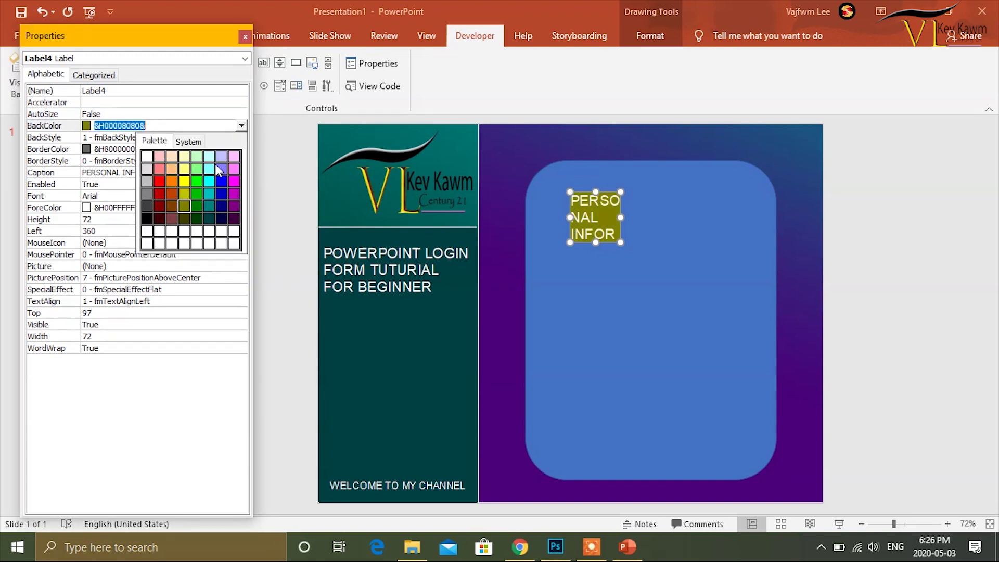
click(185, 183)
click(241, 126)
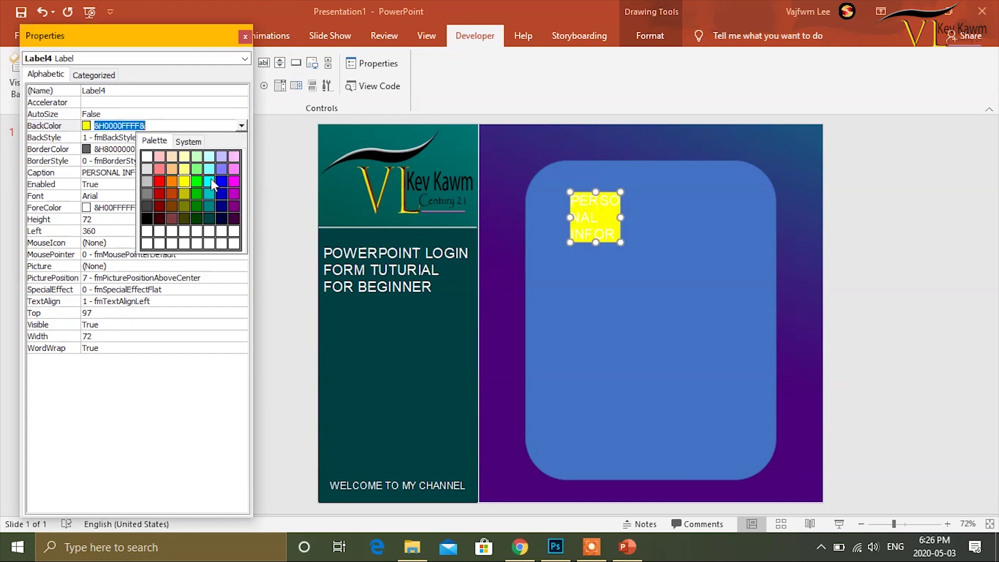
click(198, 193)
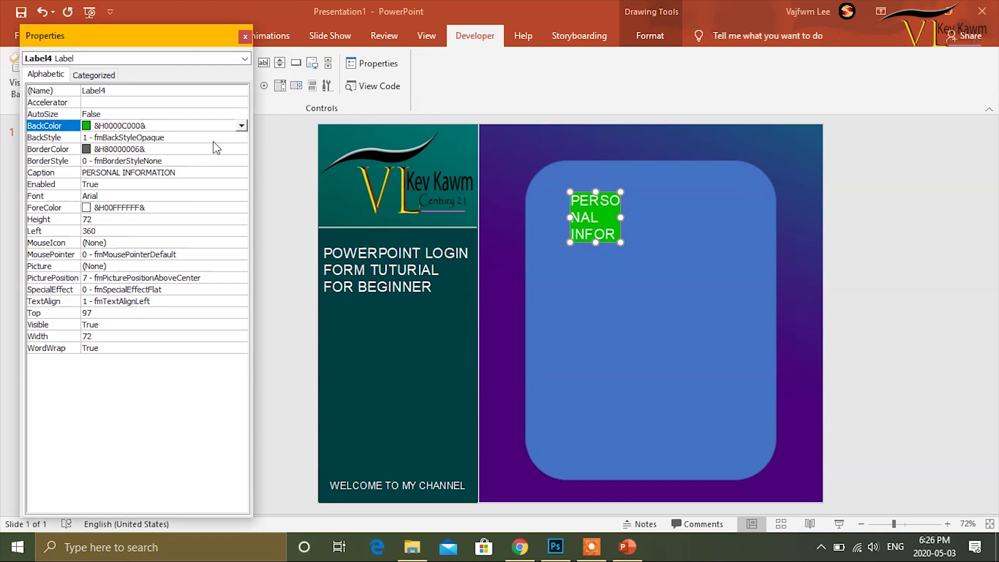
Try teal, cyan and magenta, then settle on purple &H00800080& for the background
click(241, 126)
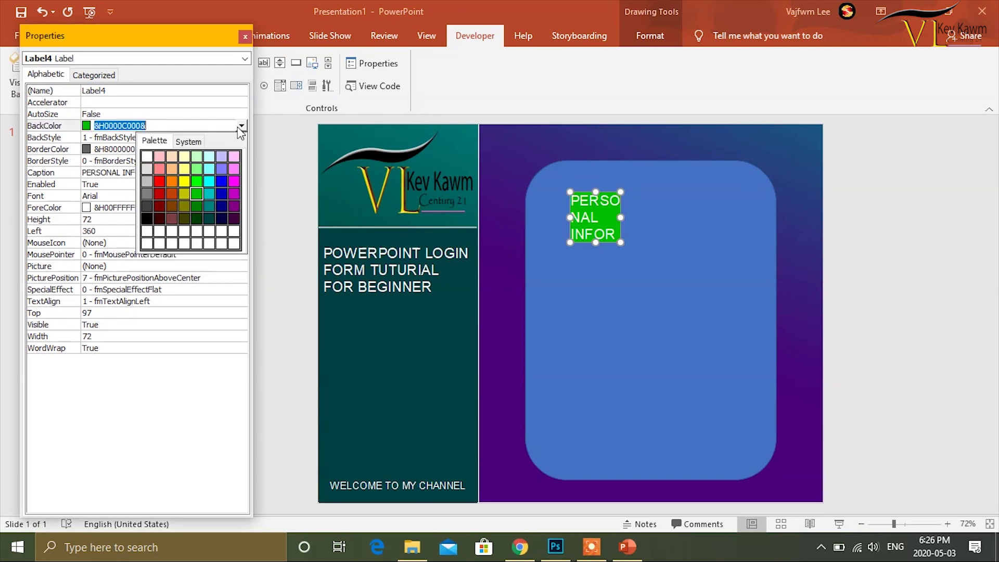
click(211, 198)
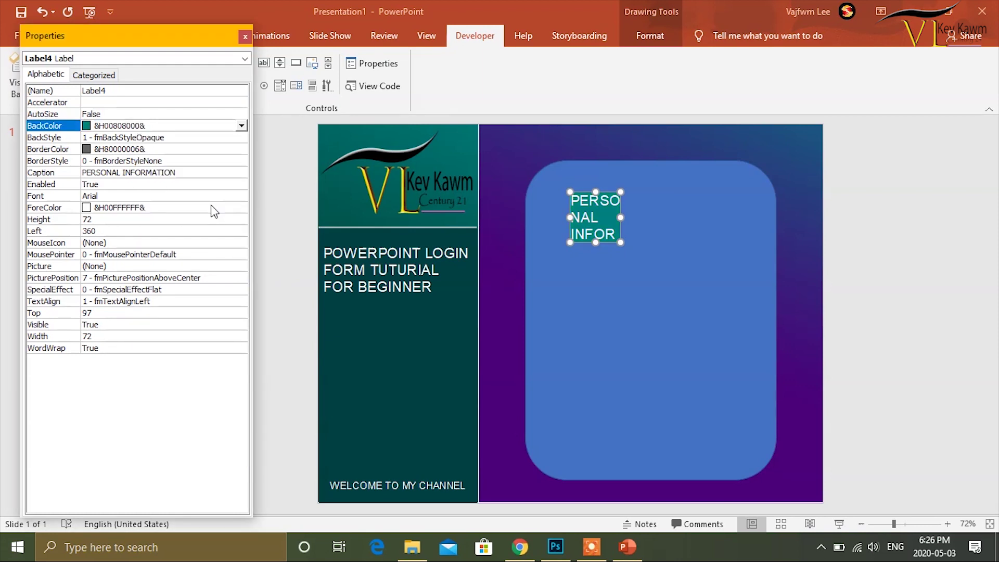
click(242, 126)
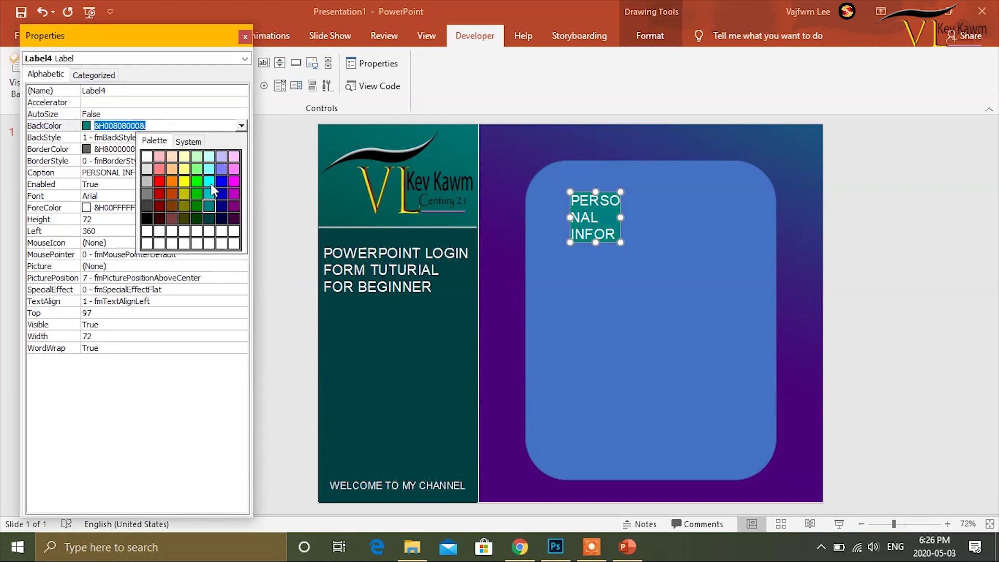
click(209, 181)
click(241, 126)
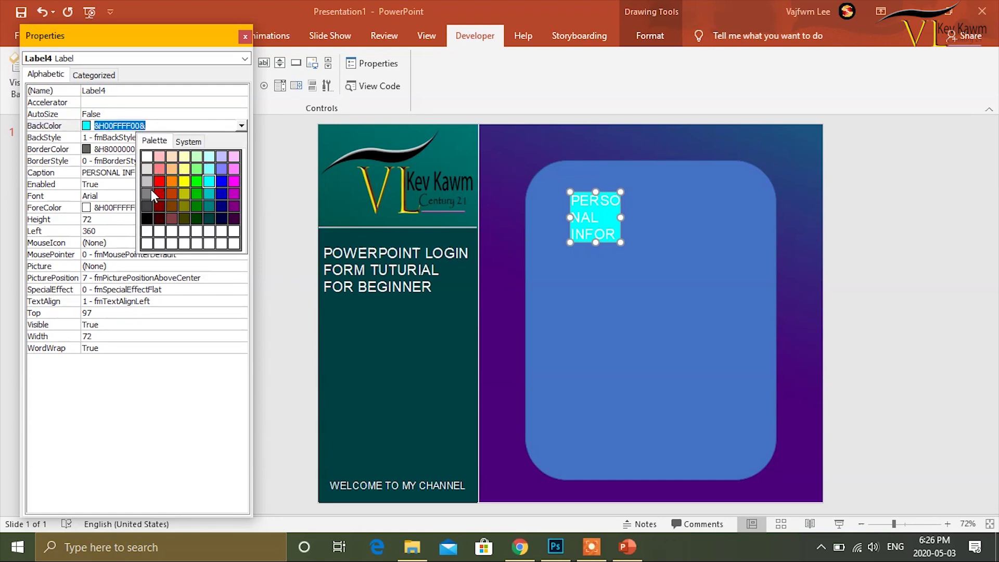
click(234, 181)
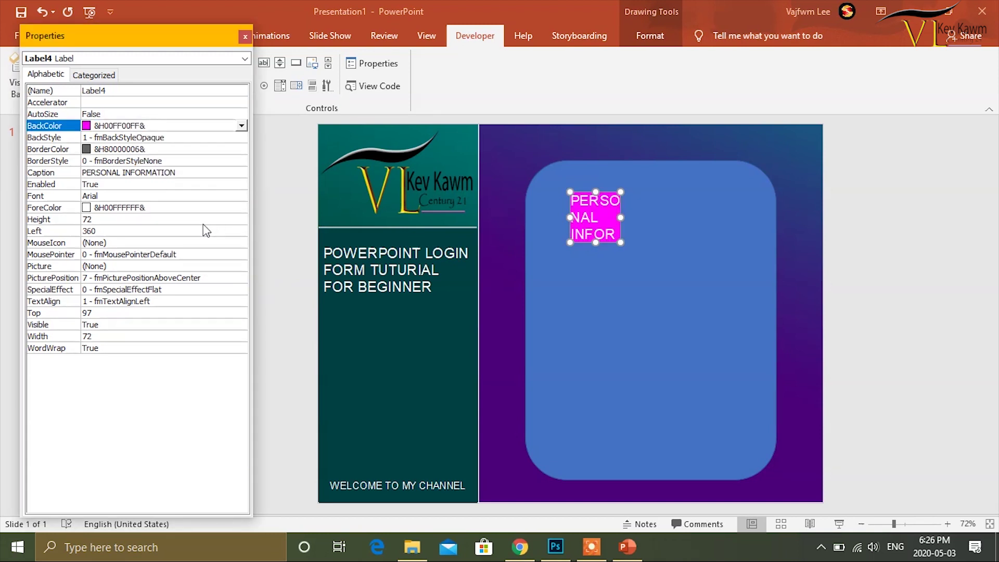
click(241, 126)
click(230, 196)
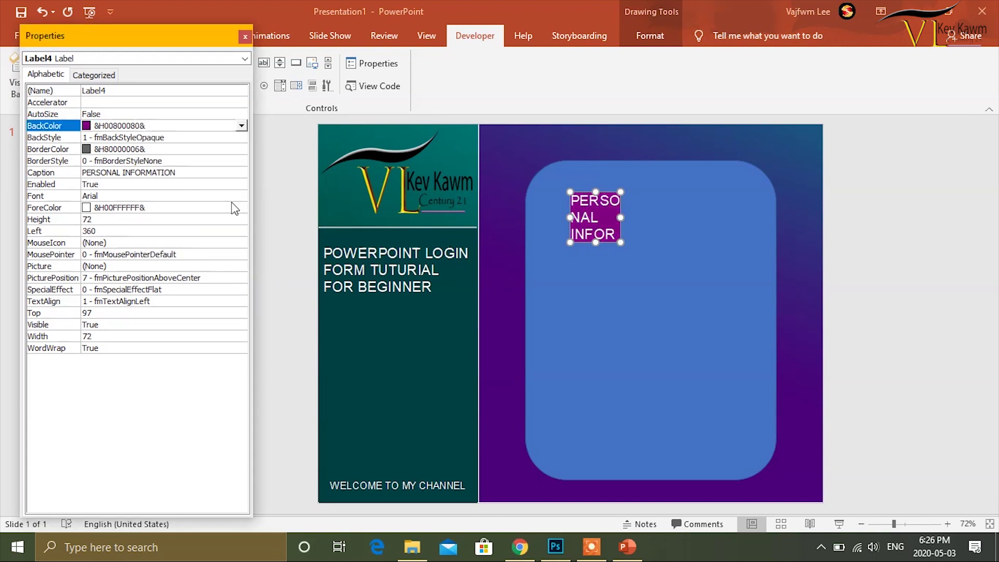
click(227, 196)
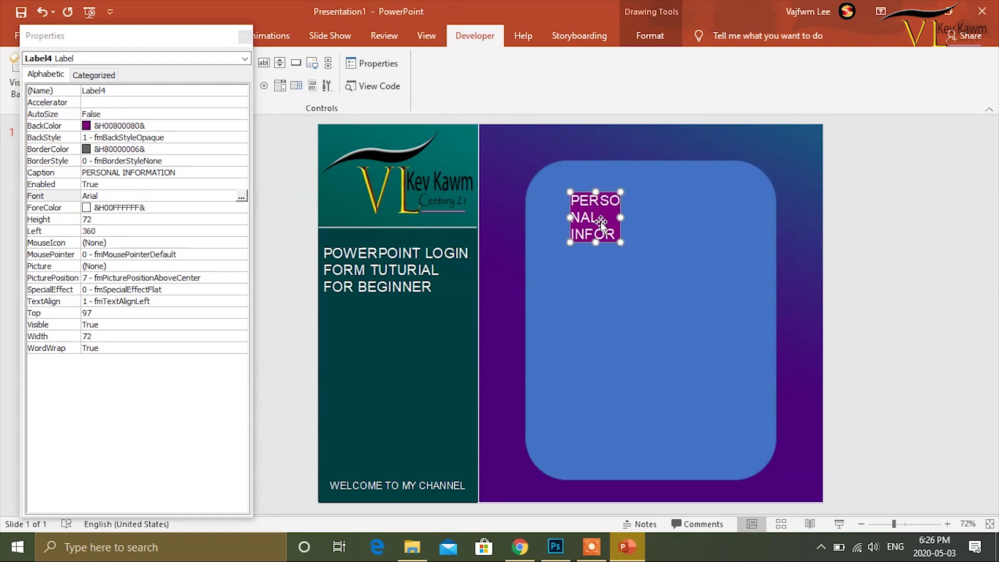
Widen and shorten the PERSONAL INFORMATION label to a one-line 266.6 × 26.1 bar
drag(621, 217, 730, 211)
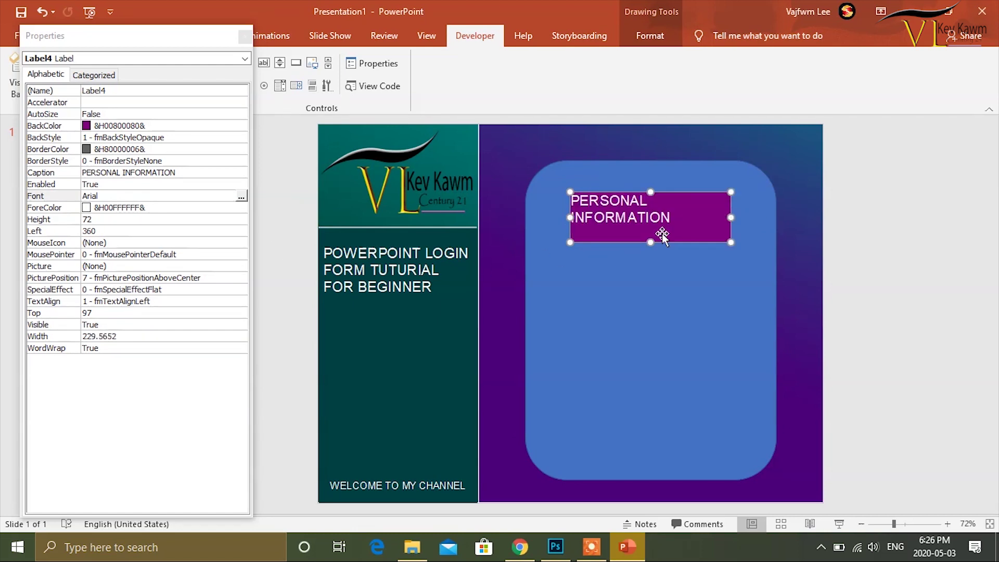
drag(570, 218, 550, 217)
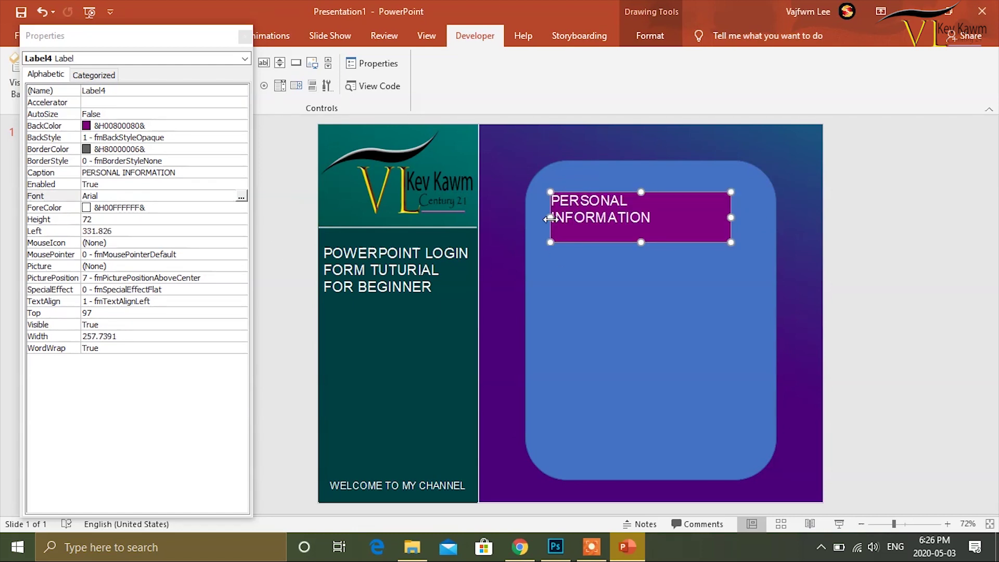
drag(730, 217, 763, 217)
drag(655, 239, 658, 195)
click(679, 234)
click(663, 206)
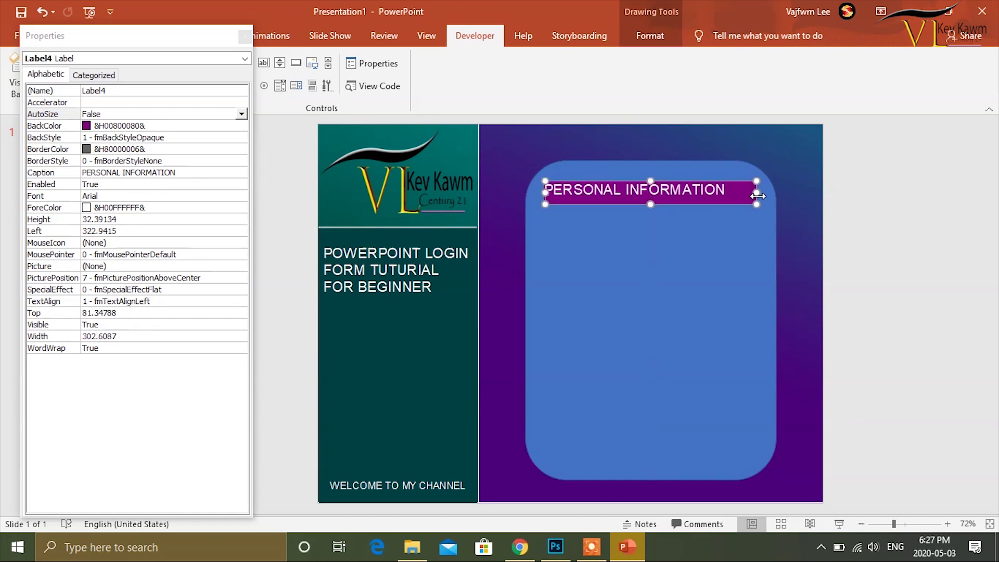
drag(755, 192, 731, 193)
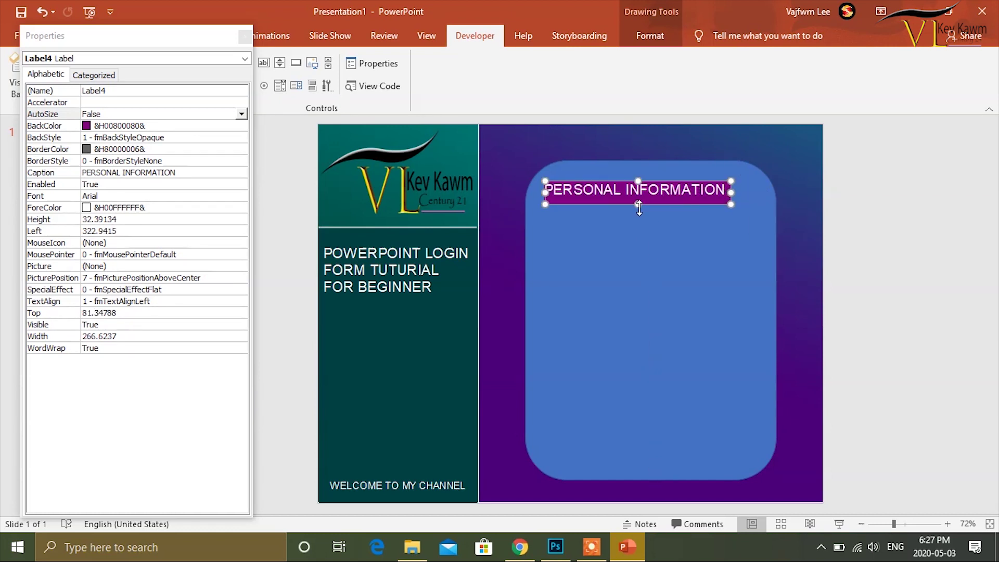
drag(639, 204, 659, 193)
click(621, 281)
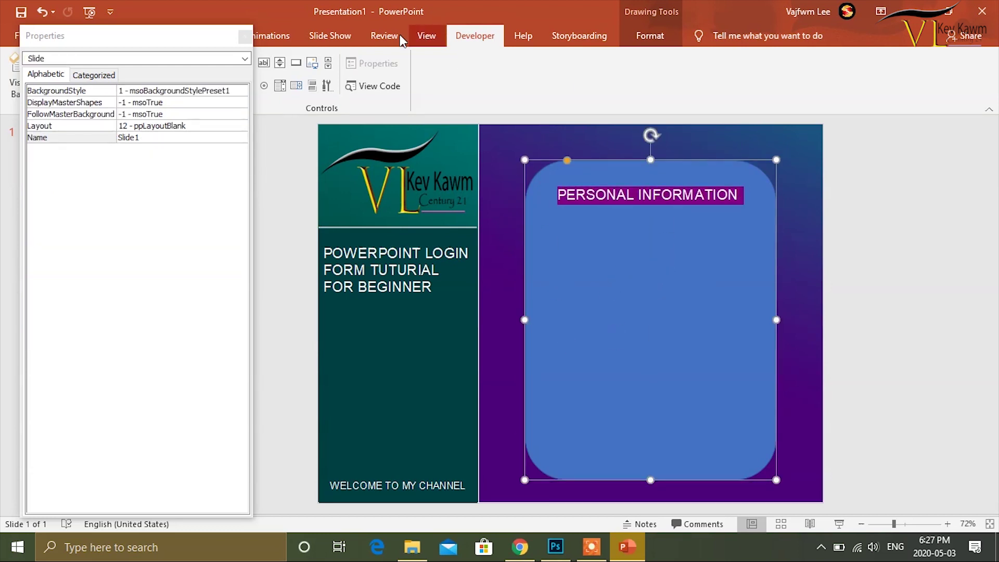
Set the card's outline to the title strip's purple using the eyedropper
click(244, 36)
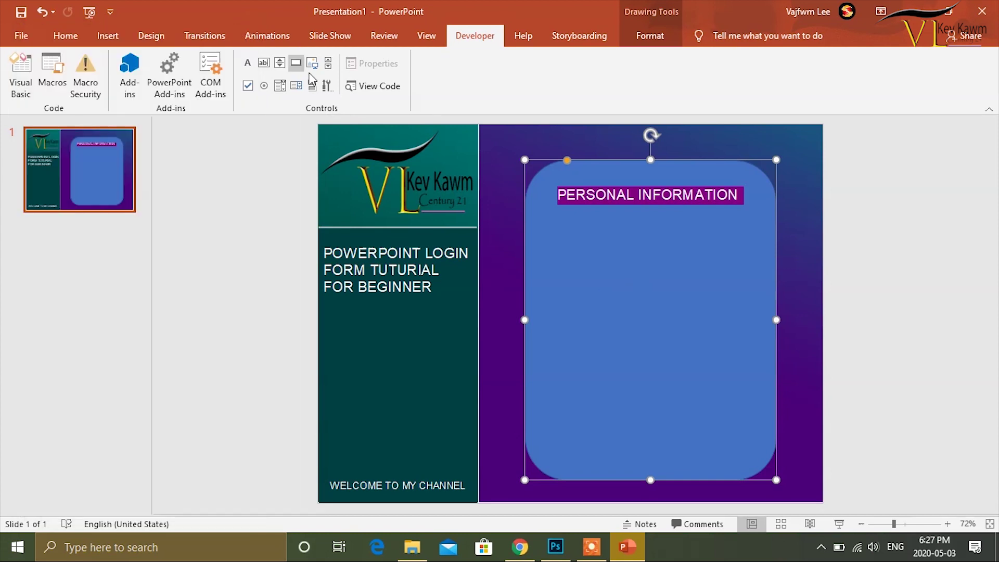
click(654, 40)
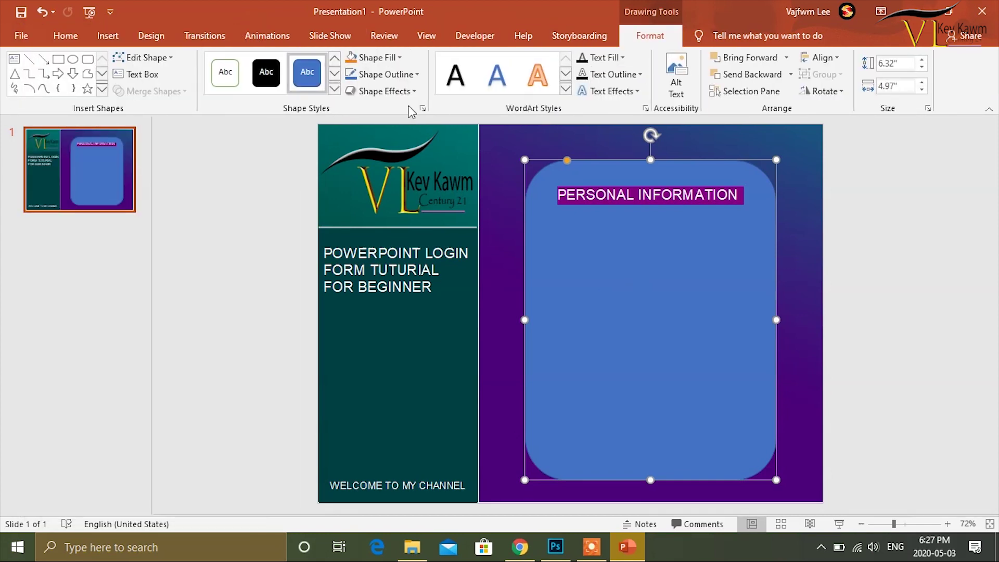
click(415, 78)
click(376, 241)
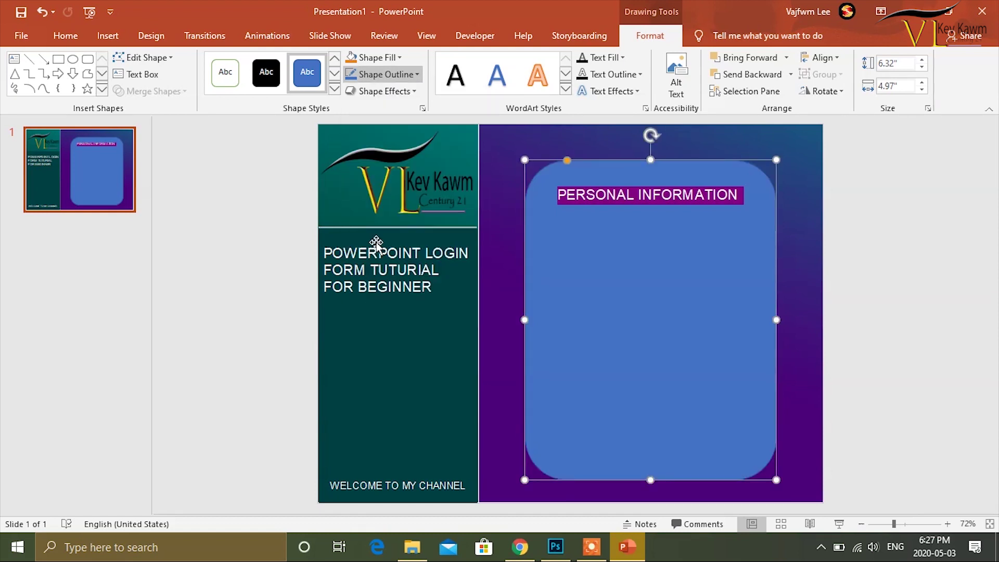
click(634, 196)
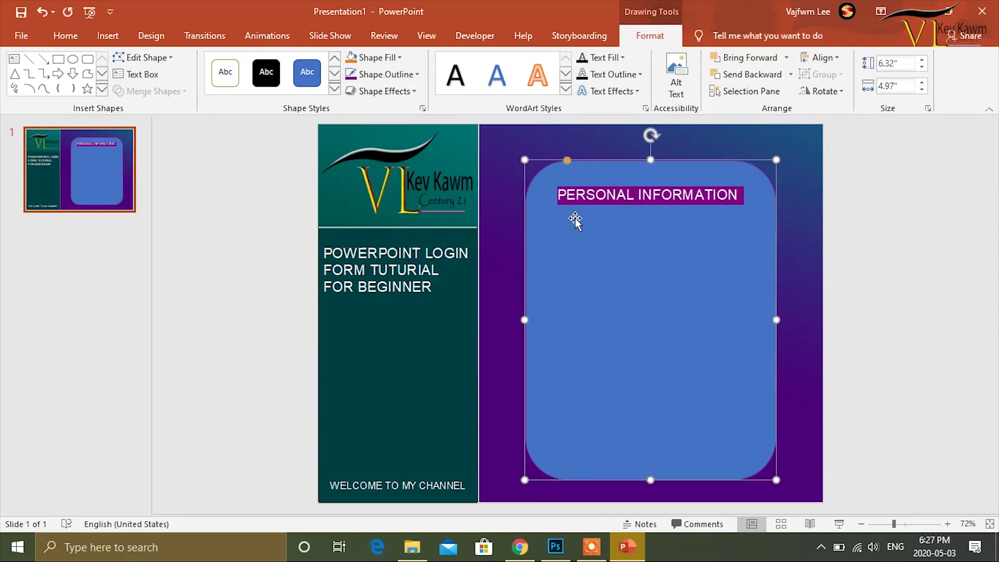
Fill the card with the same purple sampled from the title strip
click(401, 57)
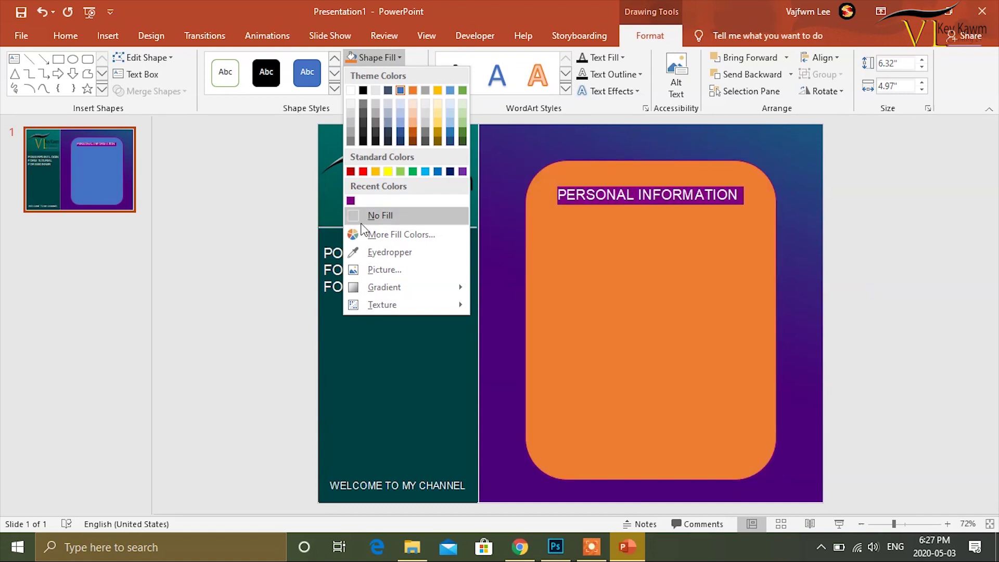
click(379, 250)
click(643, 196)
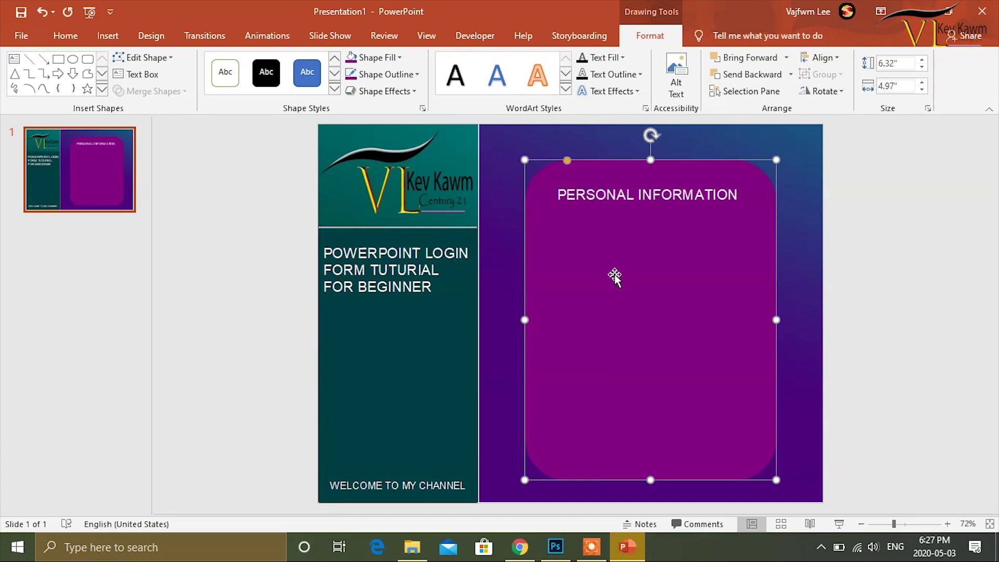
click(736, 138)
click(696, 246)
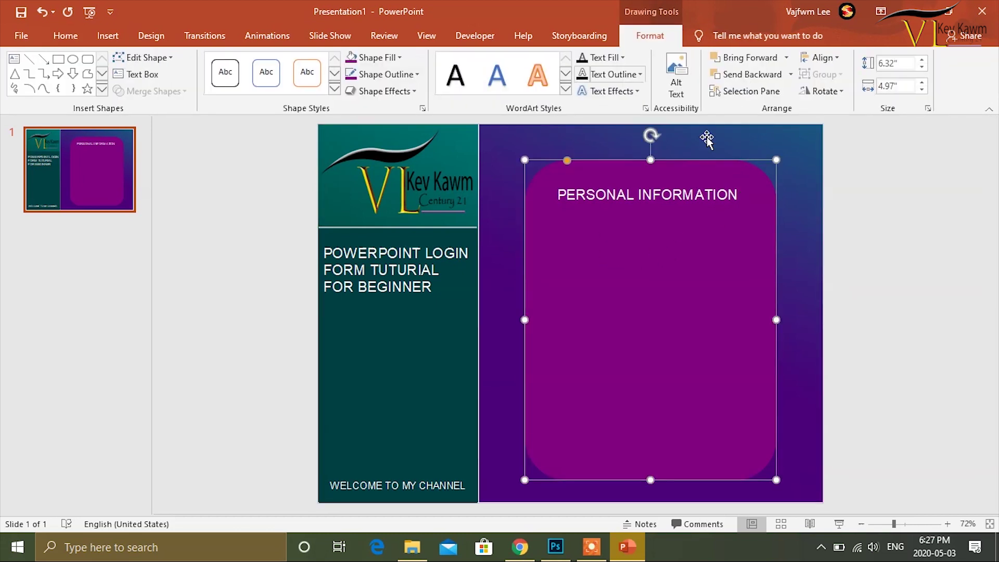
click(413, 90)
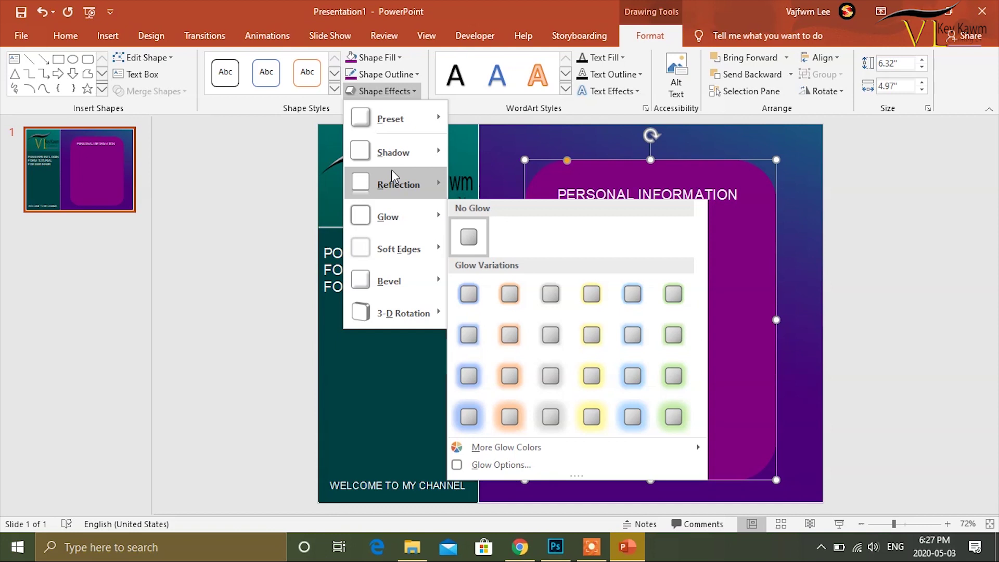
mouse_move(393, 152)
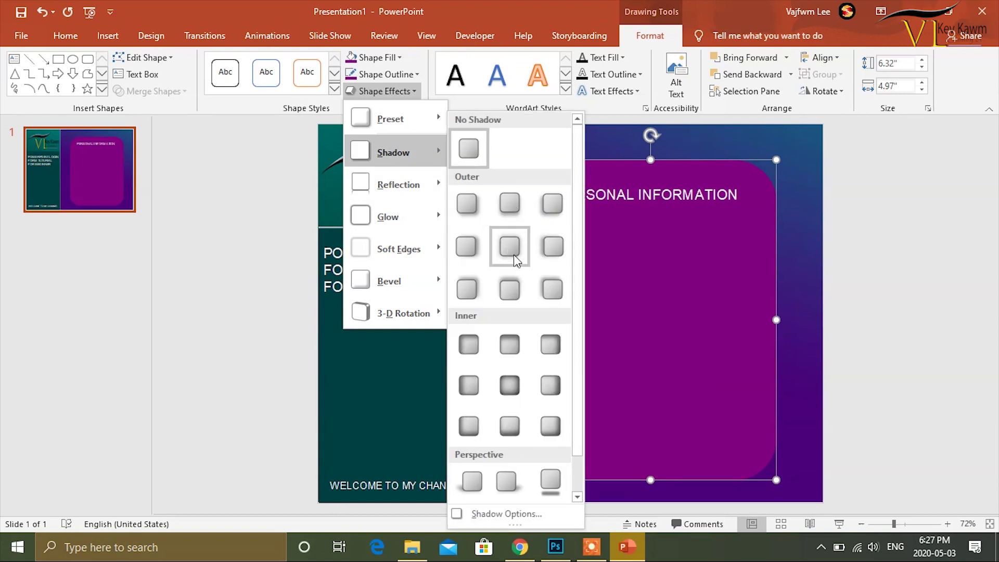
Apply the centred outer shadow preset to the purple card and check the result
click(512, 251)
click(812, 217)
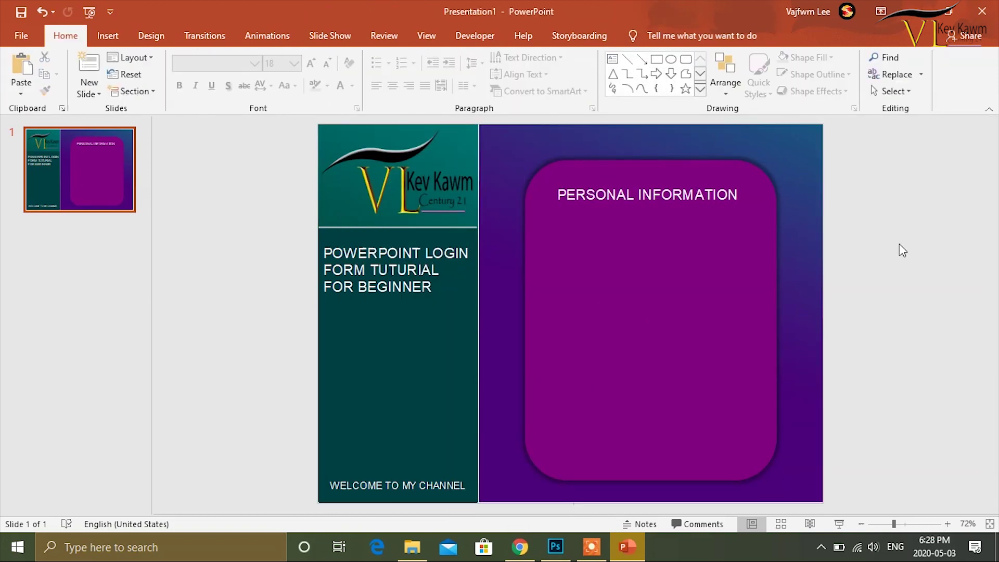
click(645, 292)
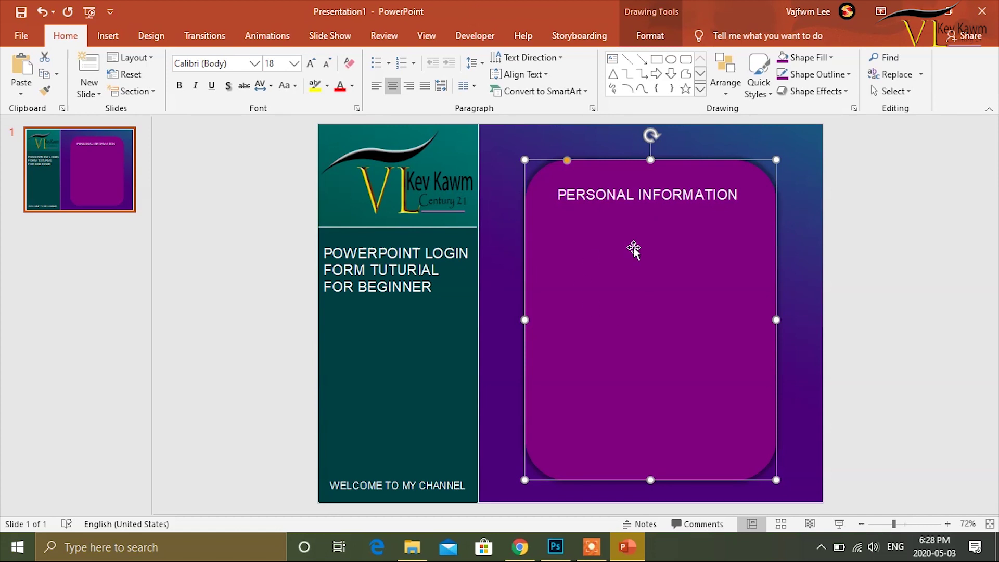
click(280, 184)
click(655, 255)
click(190, 262)
click(474, 35)
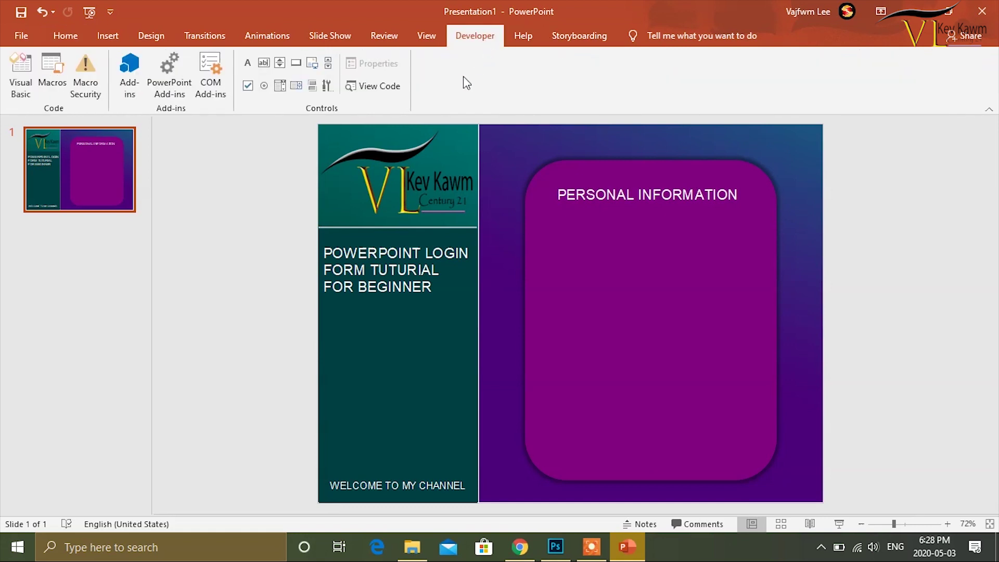
Add a new label and a white box beneath it, positioned under the heading
click(247, 63)
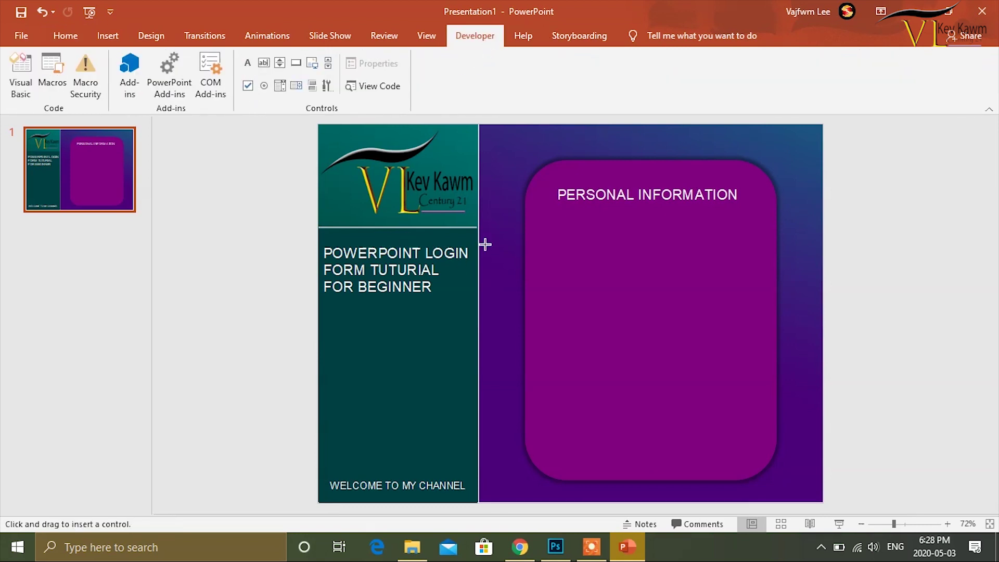
mouse_move(556, 237)
mouse_down()
mouse_move(607, 287)
mouse_move(587, 255)
mouse_up()
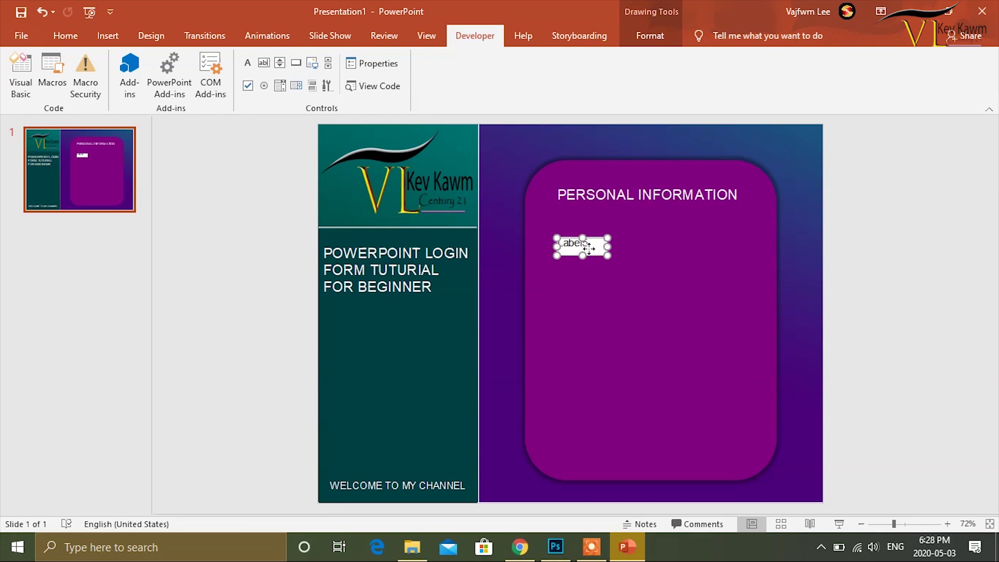
click(264, 63)
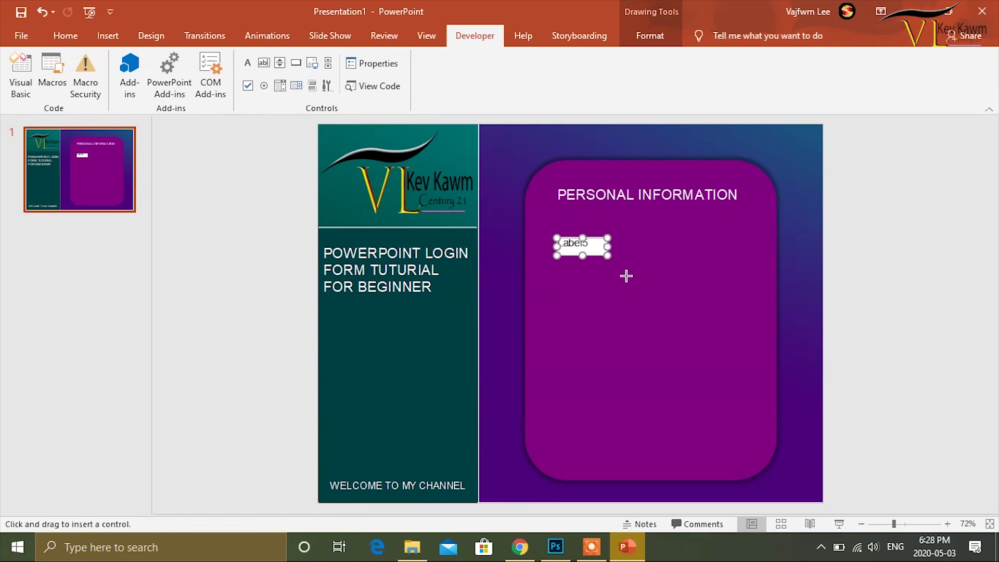
drag(625, 276, 673, 321)
mouse_move(580, 246)
mouse_down()
mouse_move(570, 219)
mouse_move(581, 219)
mouse_up()
drag(642, 299, 592, 268)
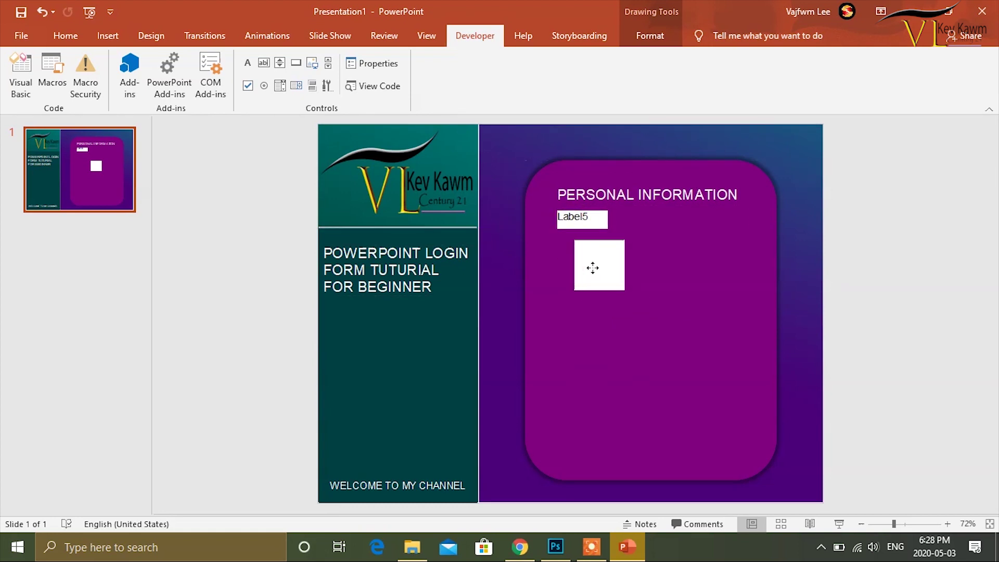
click(582, 221)
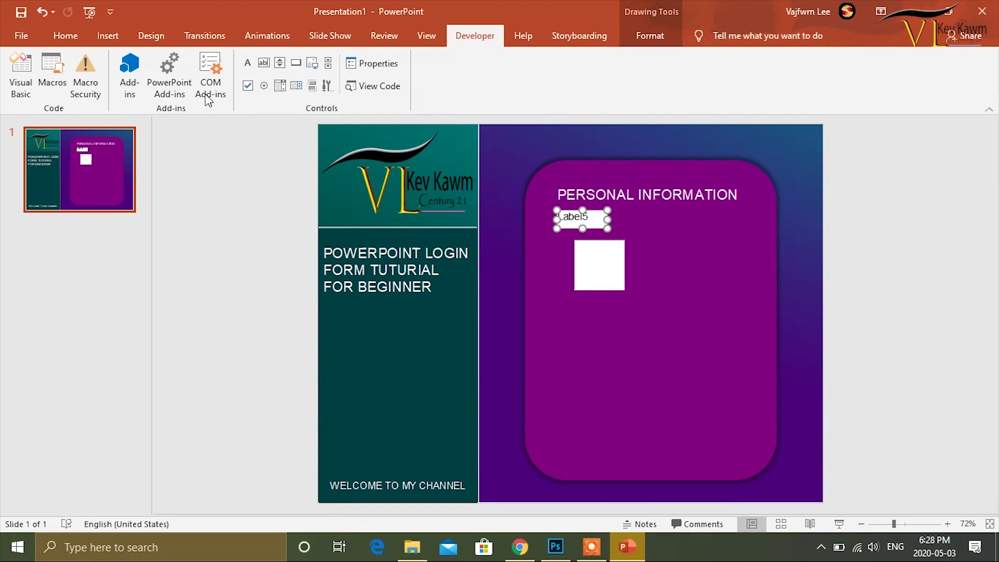
Give Label5 a purple background, after briefly trying magenta
click(372, 64)
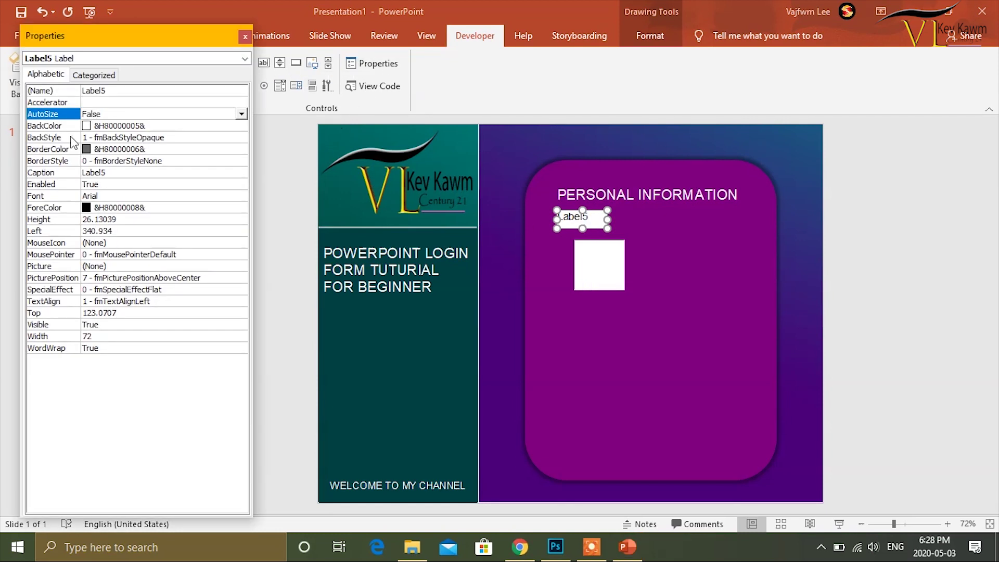
click(215, 124)
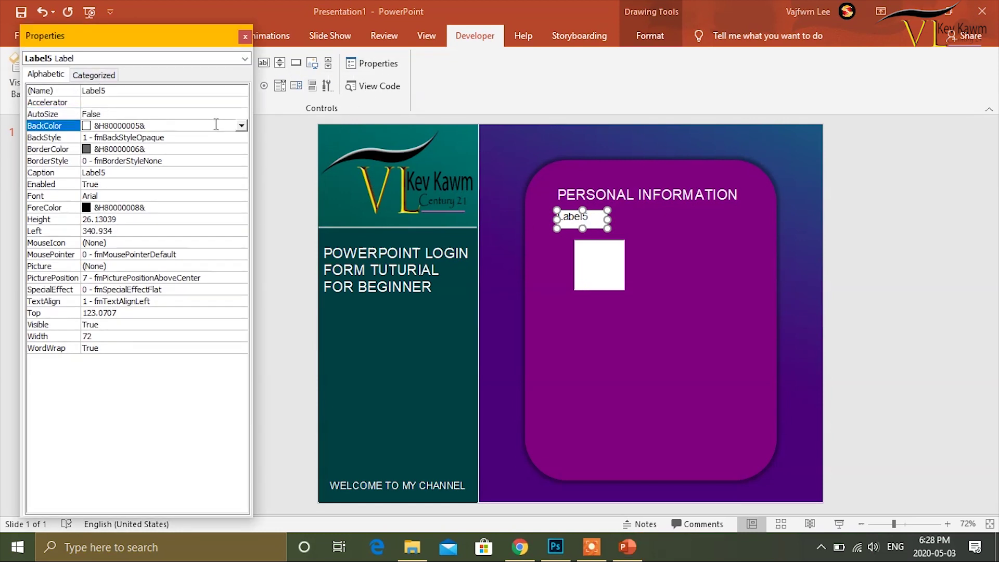
click(242, 126)
click(158, 141)
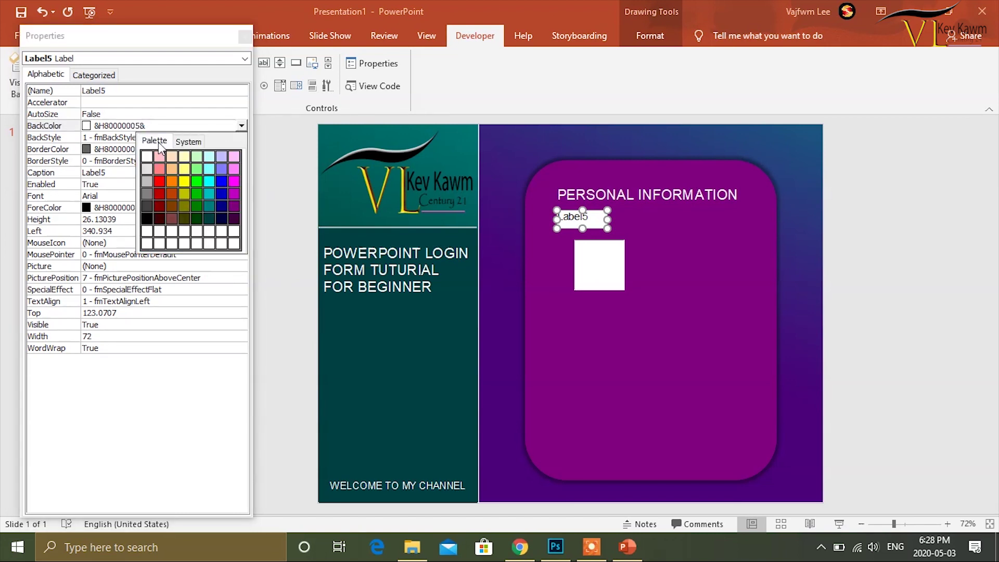
click(233, 194)
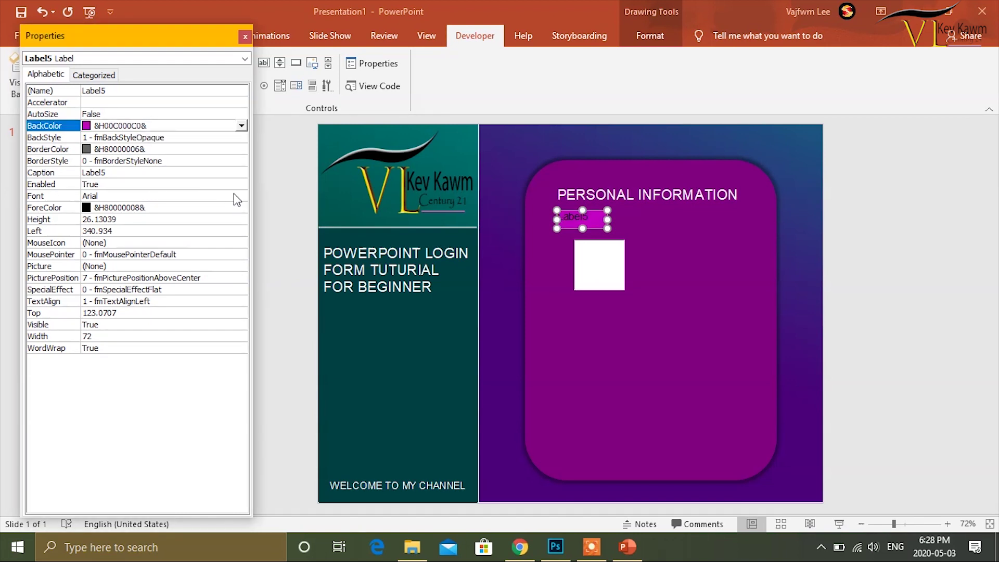
click(242, 126)
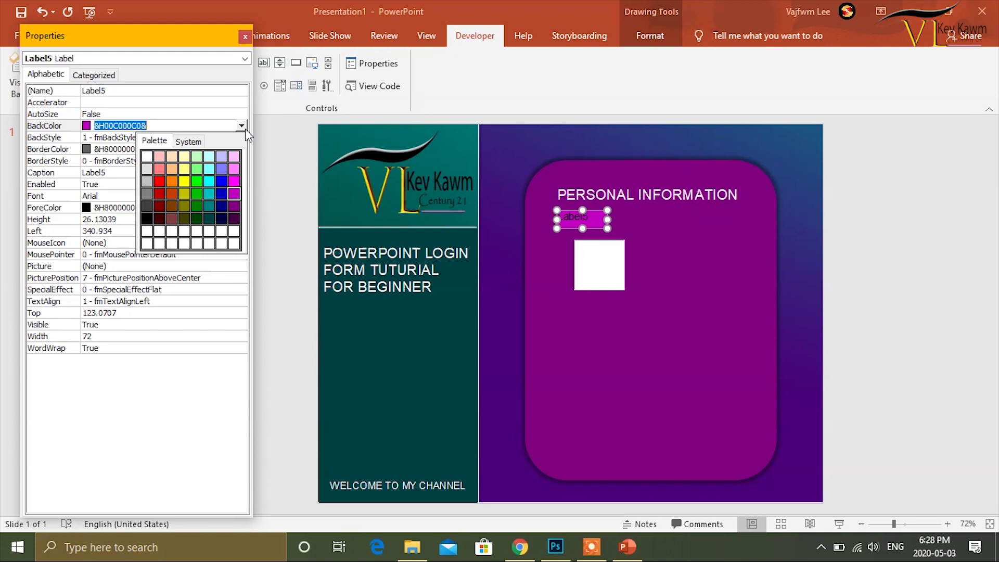
click(230, 202)
click(583, 223)
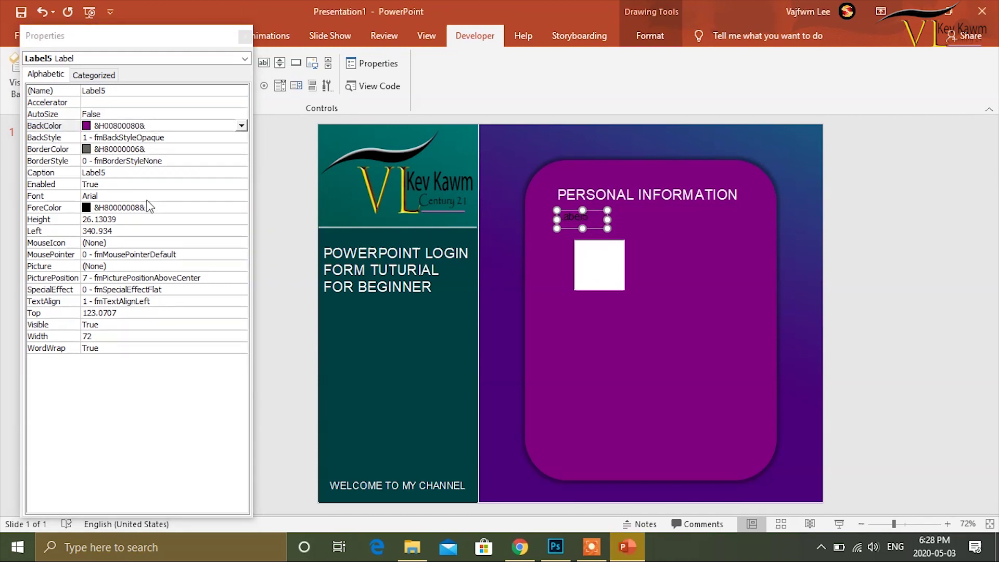
Make Label5's text white and increase its font size
click(169, 206)
click(241, 208)
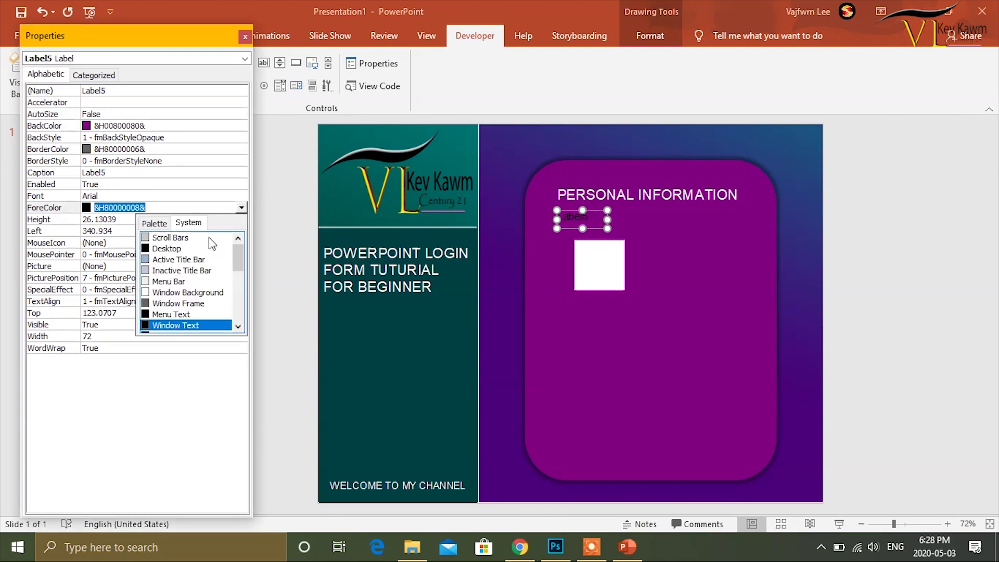
click(155, 223)
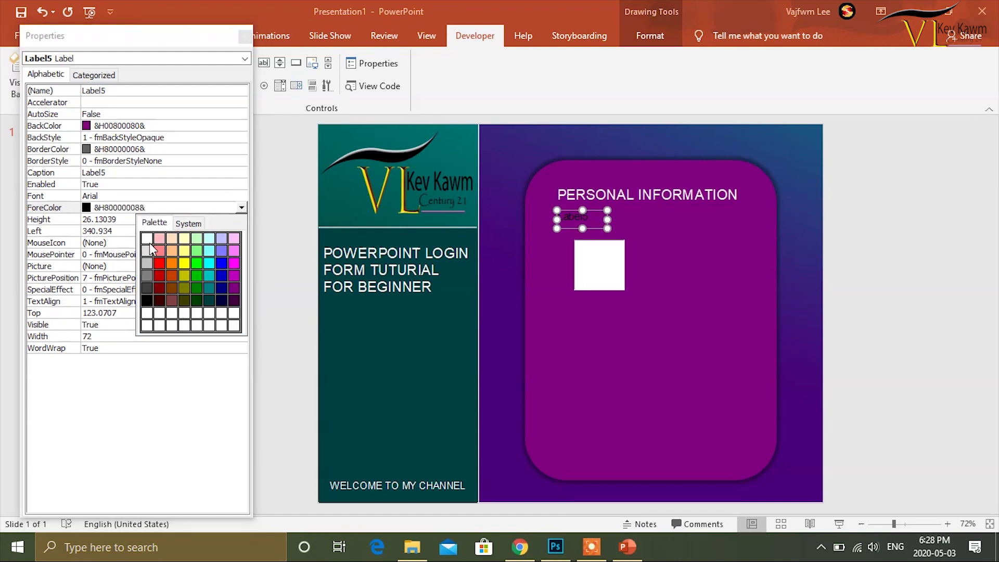
click(149, 243)
click(156, 197)
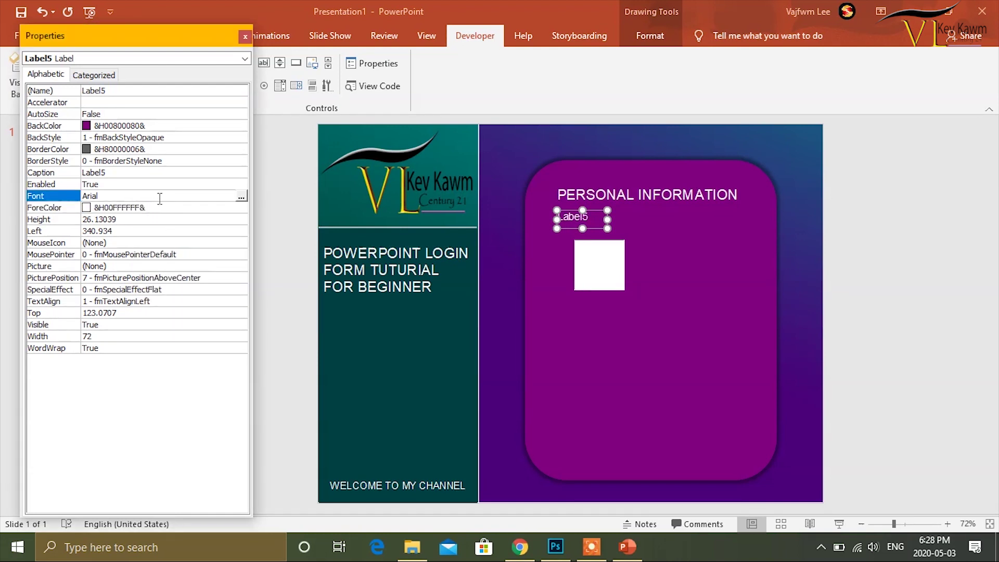
click(241, 196)
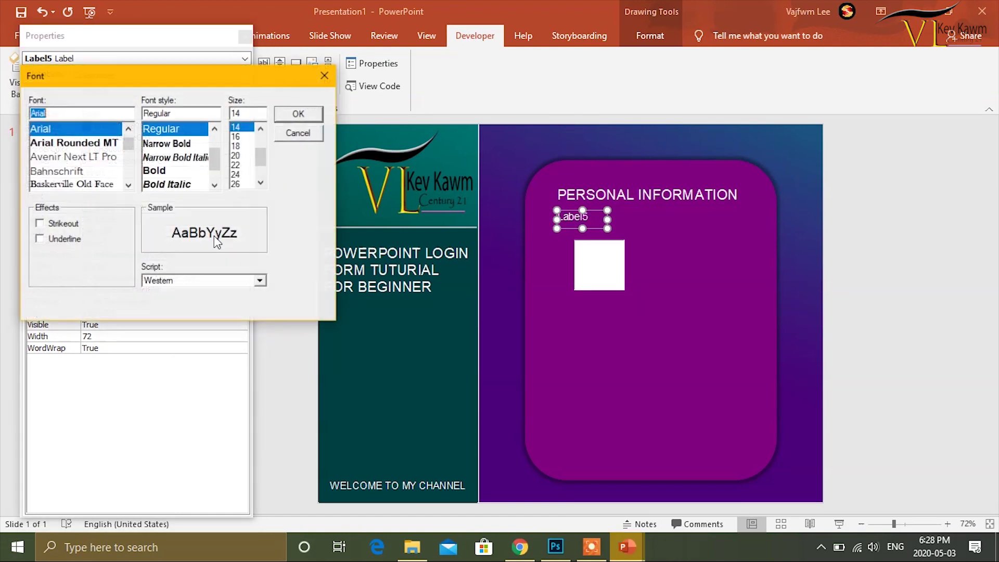
click(237, 136)
click(298, 113)
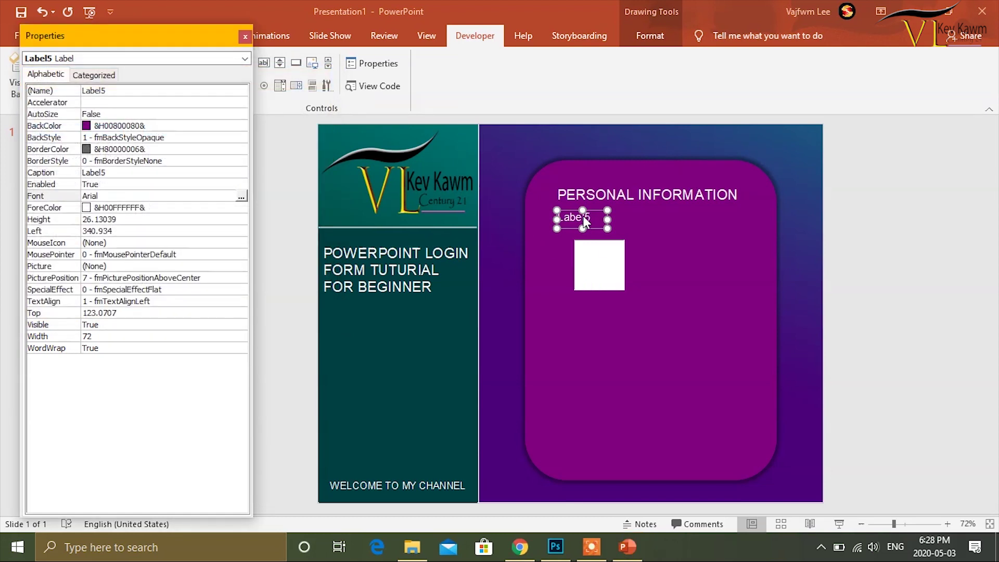
click(594, 327)
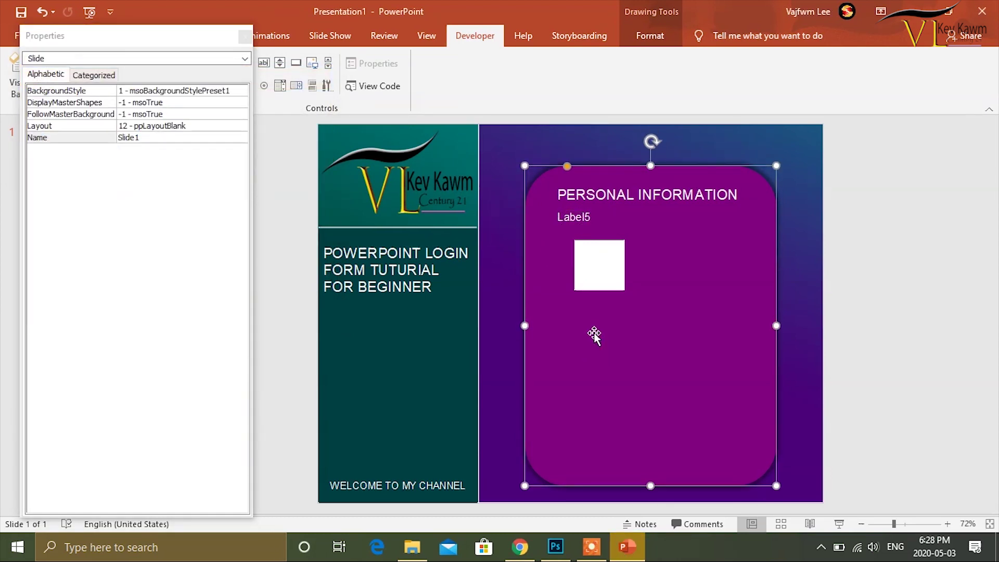
Position the white text box directly under the label, stretched across the card and one line high
click(580, 217)
click(596, 260)
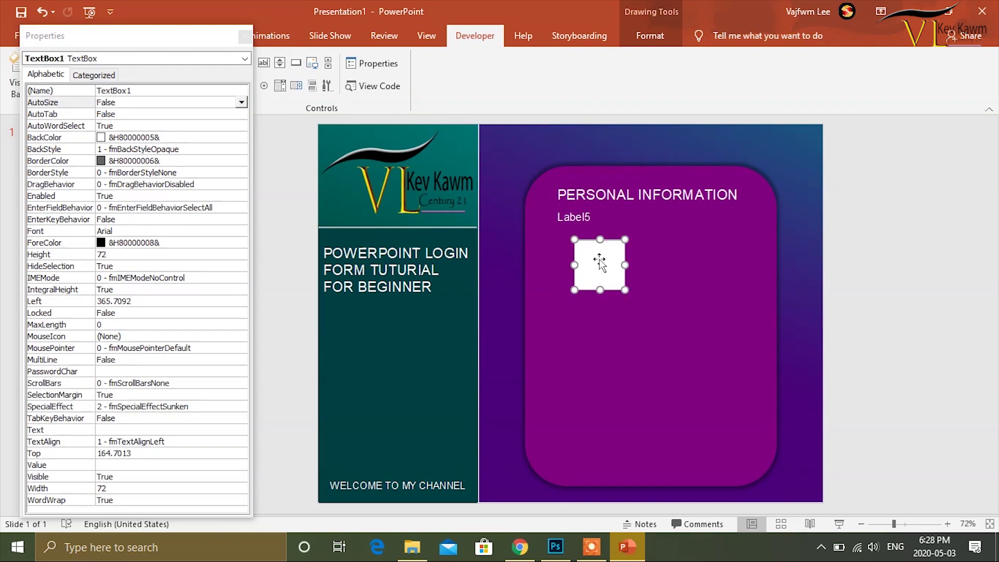
drag(589, 259, 572, 247)
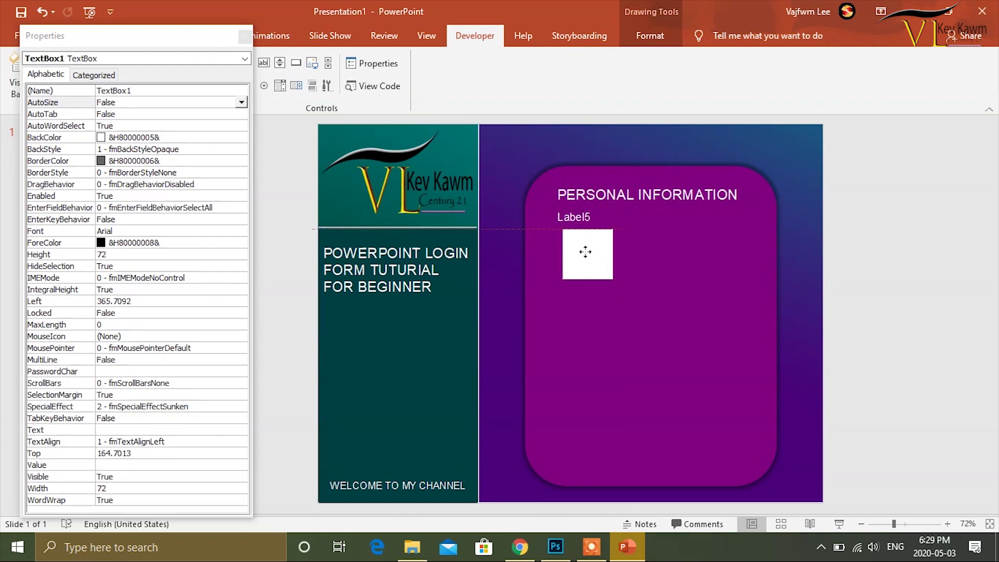
drag(607, 254, 745, 254)
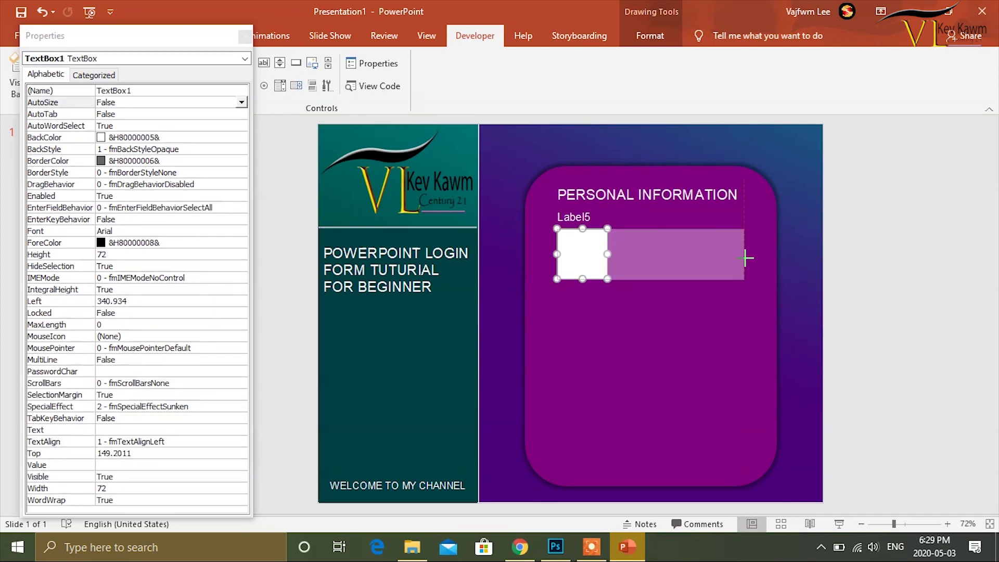
drag(651, 279, 649, 254)
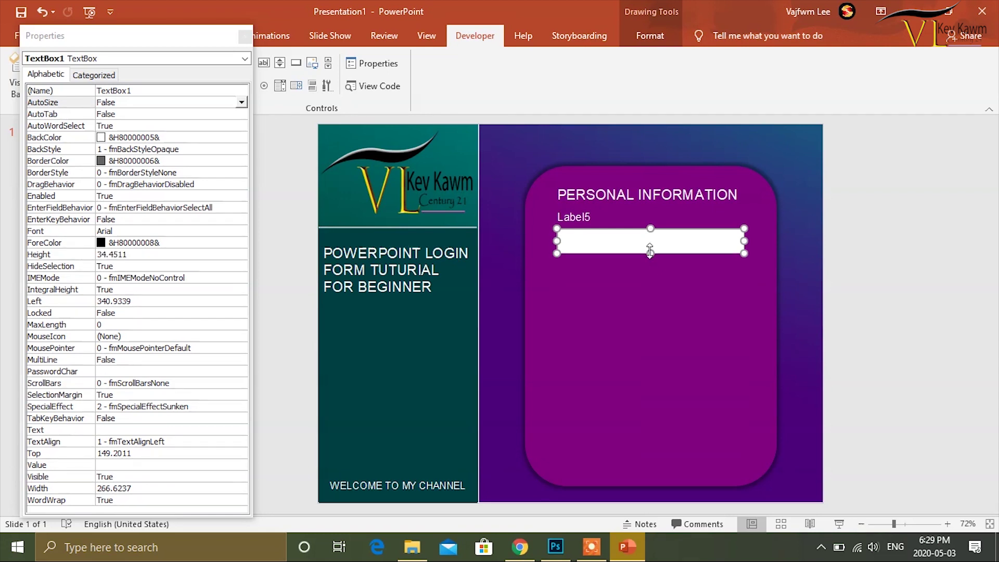
click(618, 222)
drag(614, 239, 609, 247)
Move the label just above the text box, change its caption to FULLNAME: and widen it
click(578, 217)
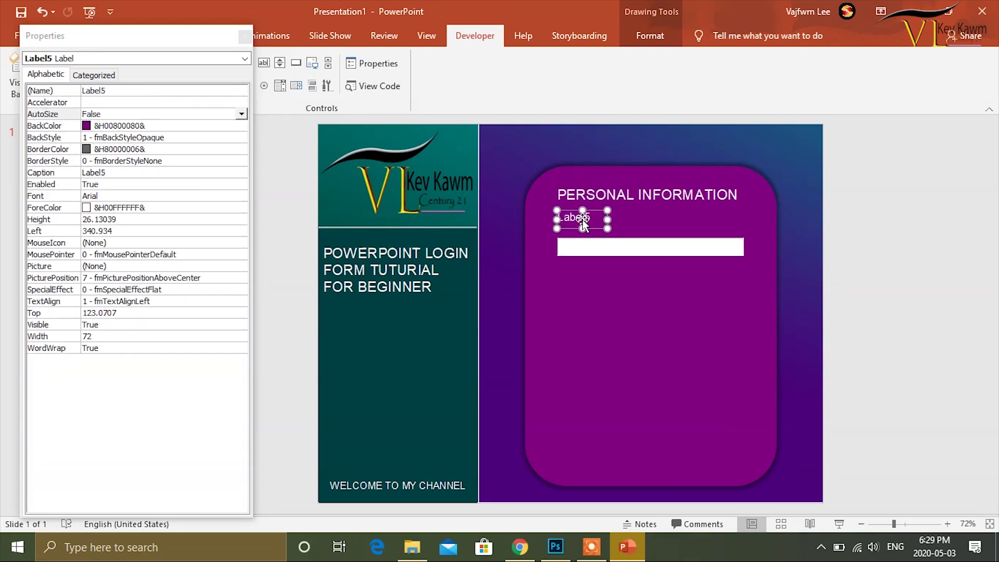
drag(577, 216, 578, 226)
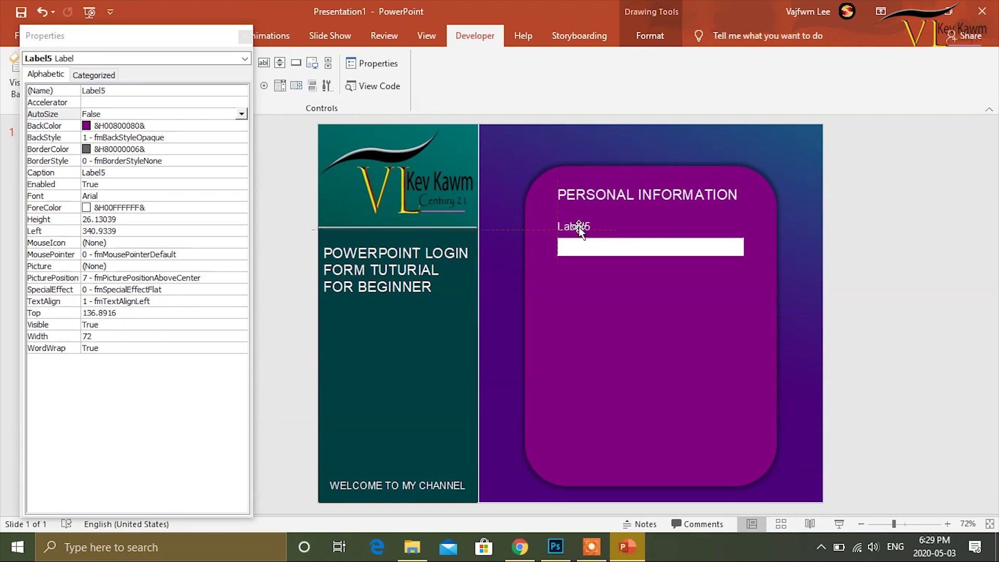
right_click(595, 230)
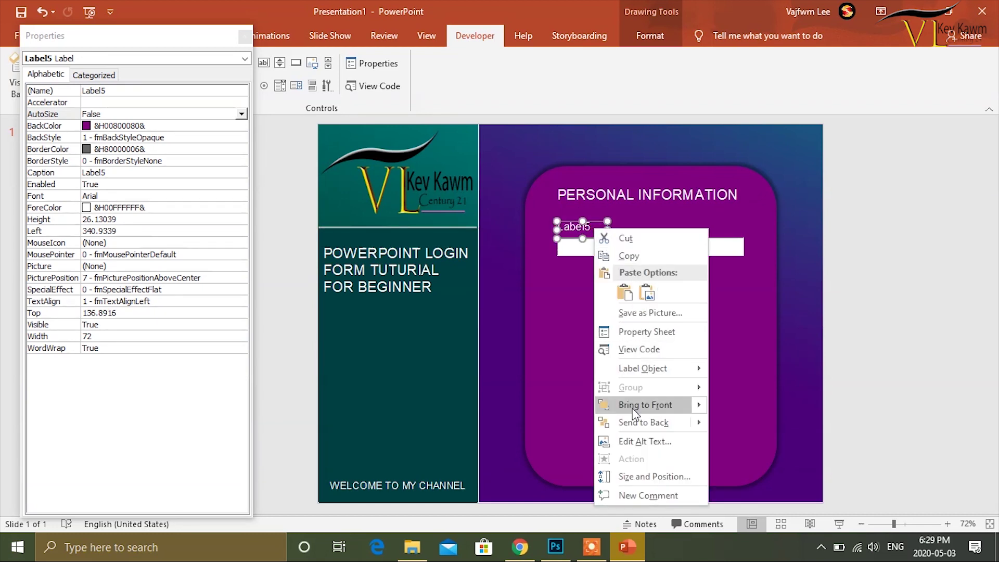
mouse_move(642, 368)
click(724, 368)
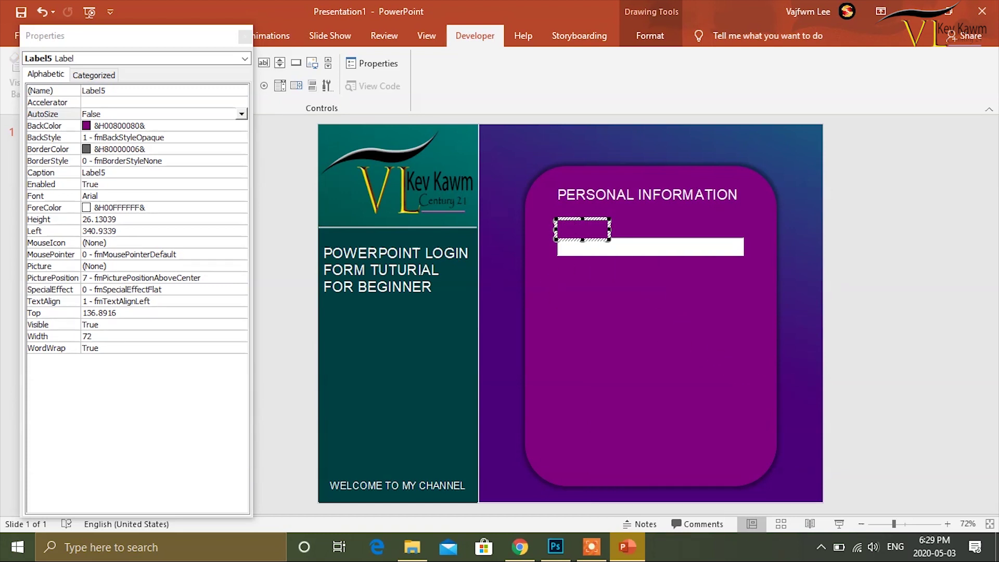
text(FUL)
drag(609, 230, 627, 230)
click(607, 309)
click(590, 228)
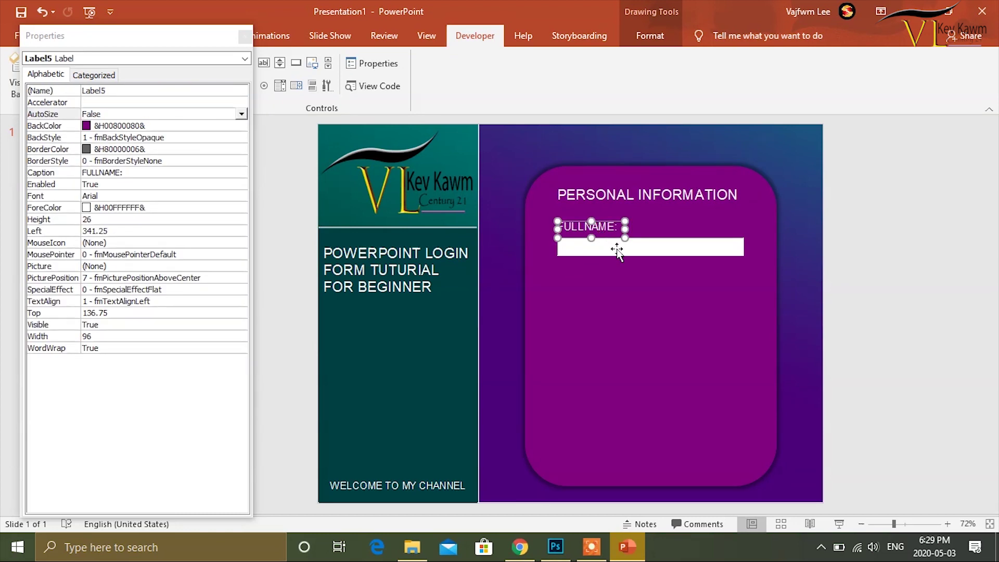
shift+click(617, 251)
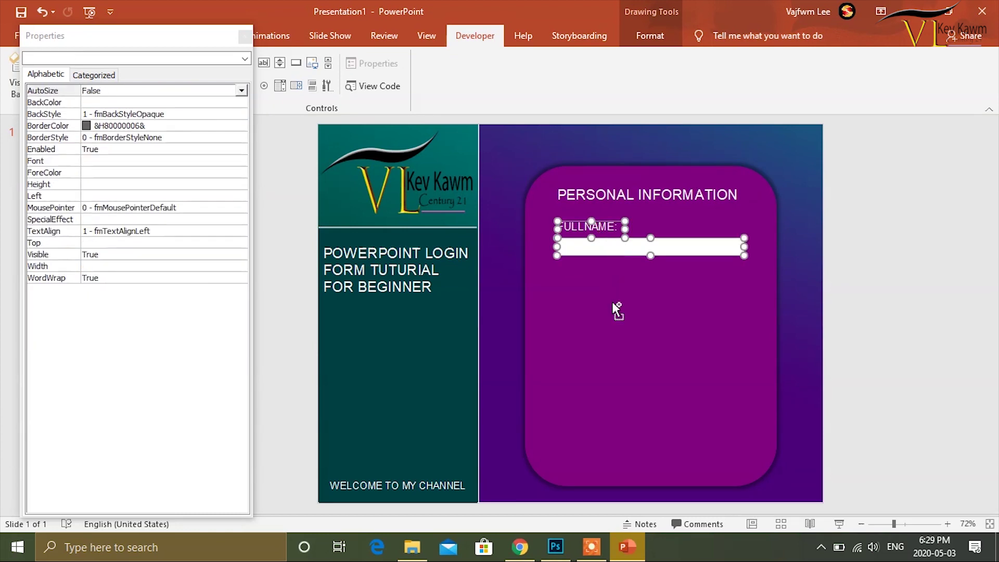
Duplicate the FULLNAME label-and-field pair below and rename the copy's label to DESCRIPTION:
key(ctrl+d)
drag(612, 256, 602, 290)
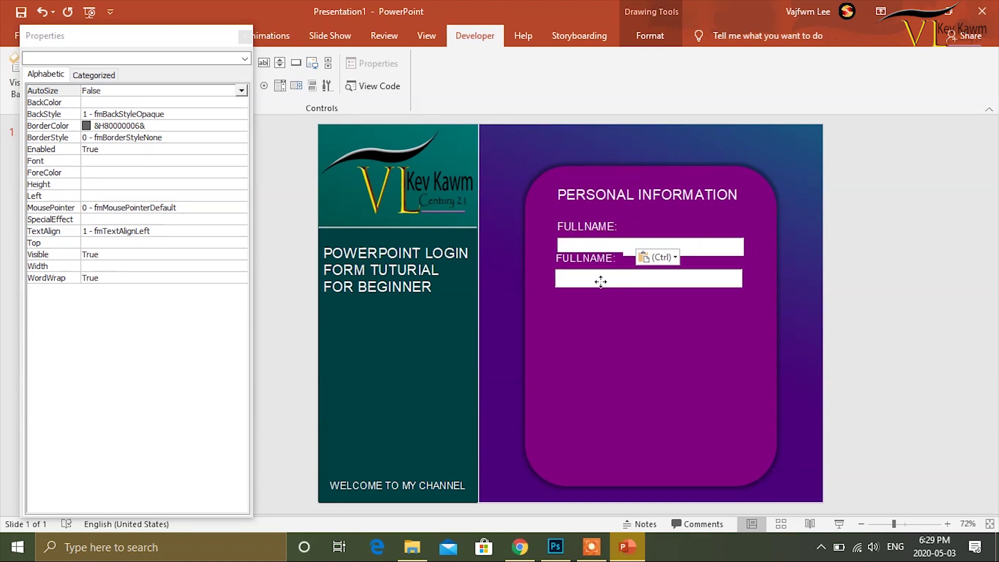
click(607, 318)
click(610, 268)
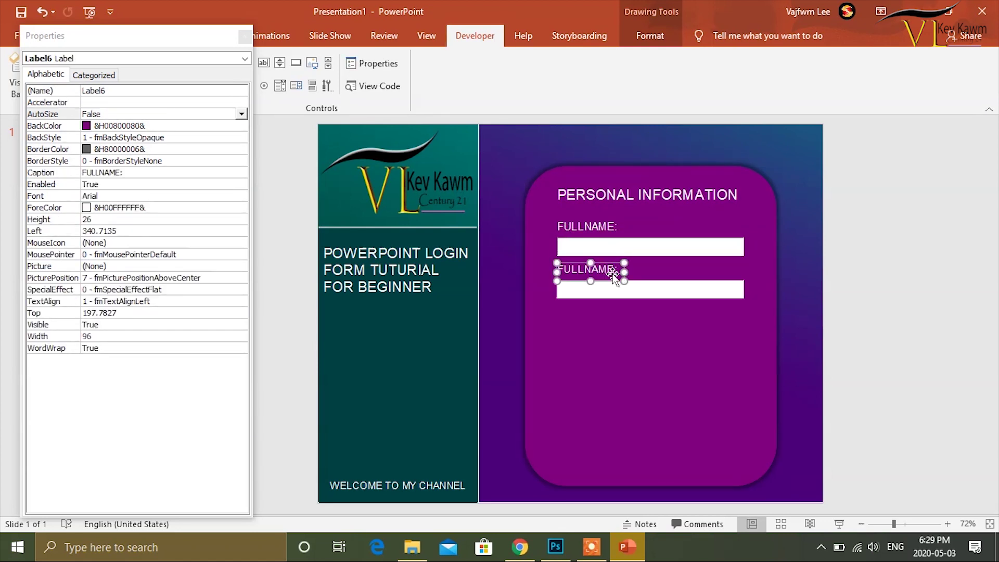
right_click(609, 269)
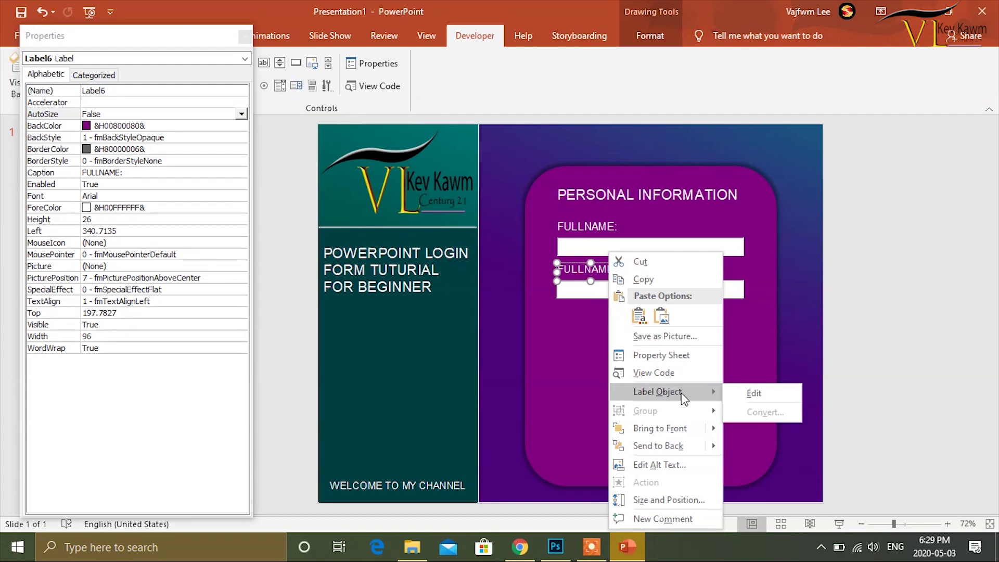
click(753, 393)
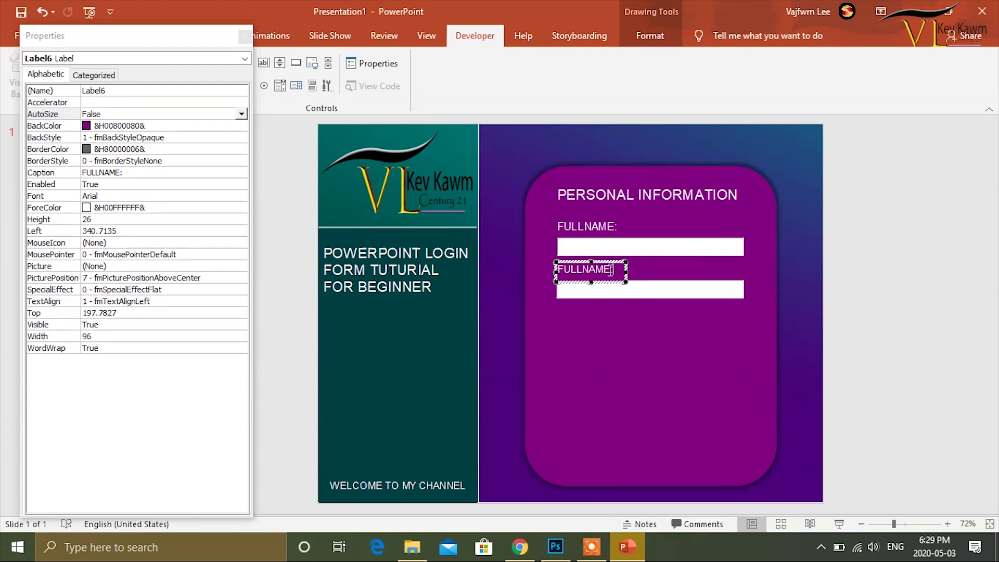
drag(612, 269, 543, 270)
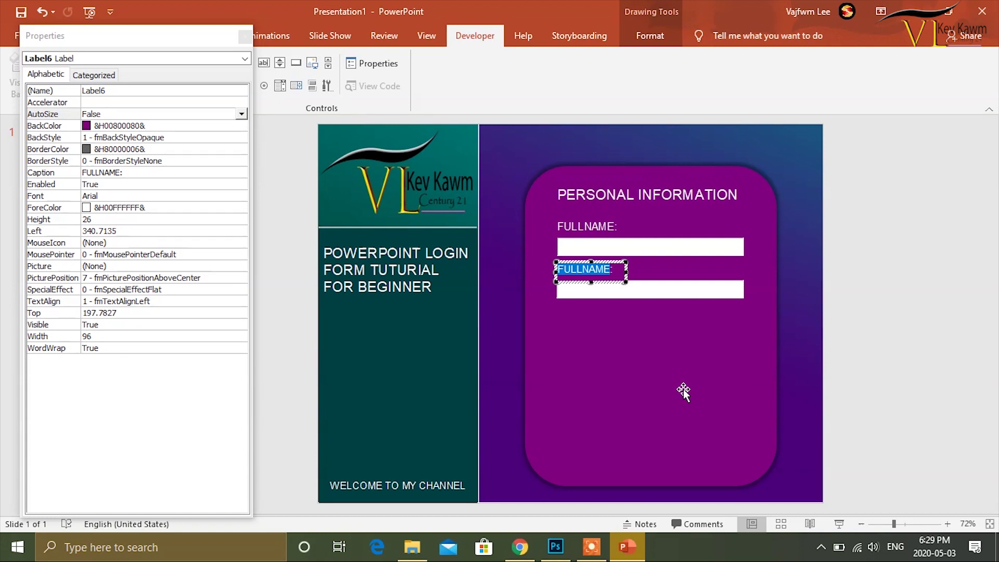
text(de:)
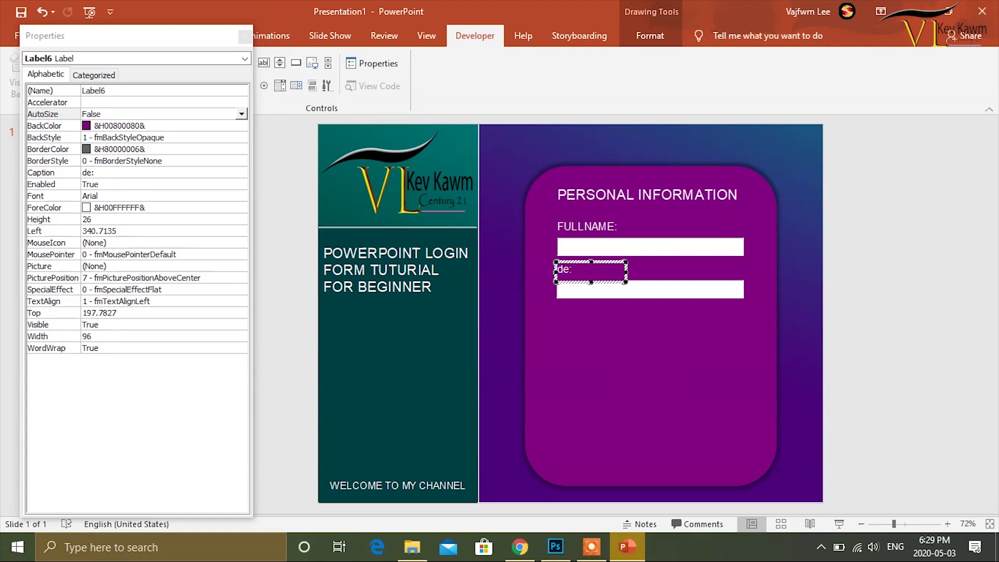
text(DES)
text(CRIPTION:)
key(Escape)
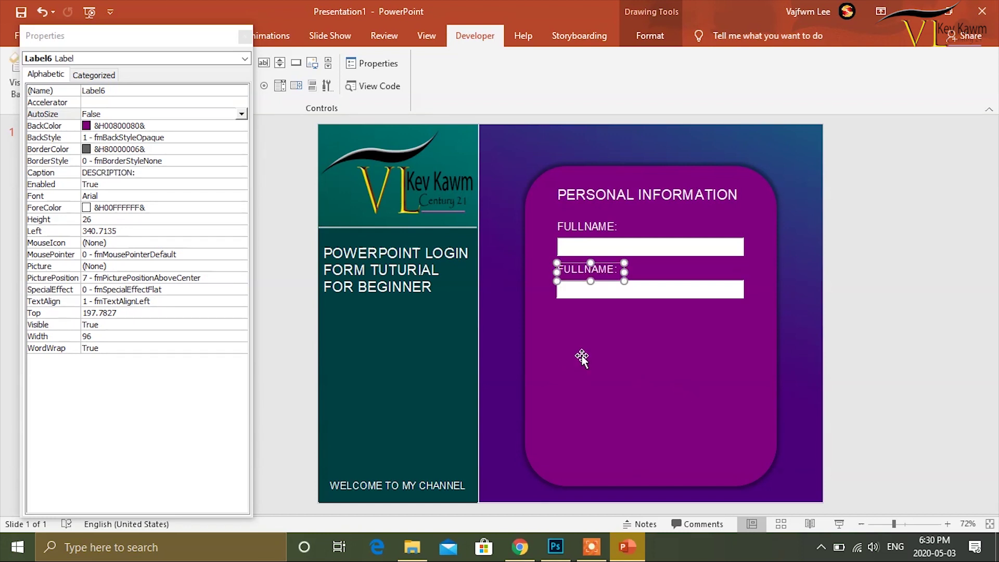
Make the description text box taller and paste another FULLNAME label-and-field copy
click(620, 348)
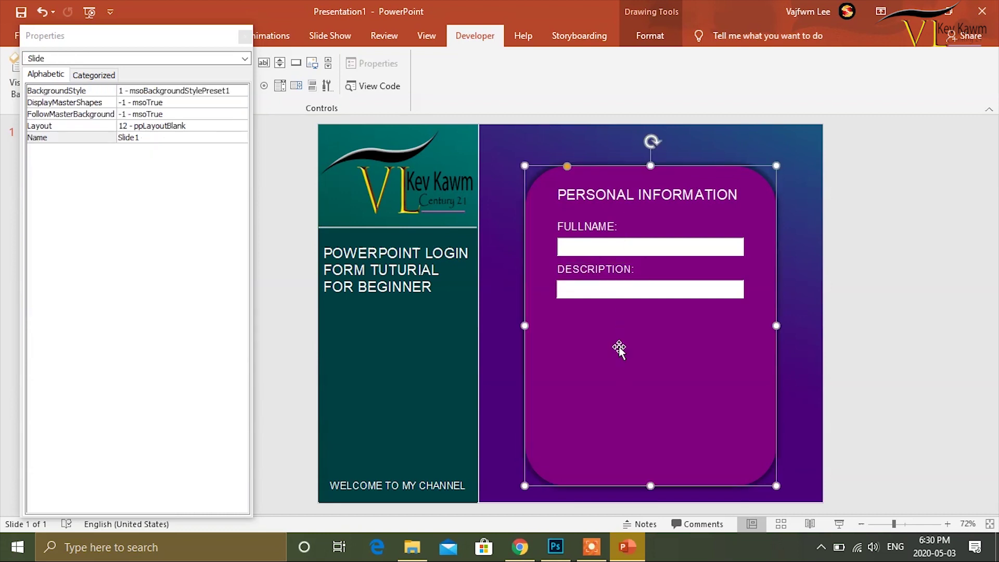
click(615, 290)
drag(650, 300, 650, 322)
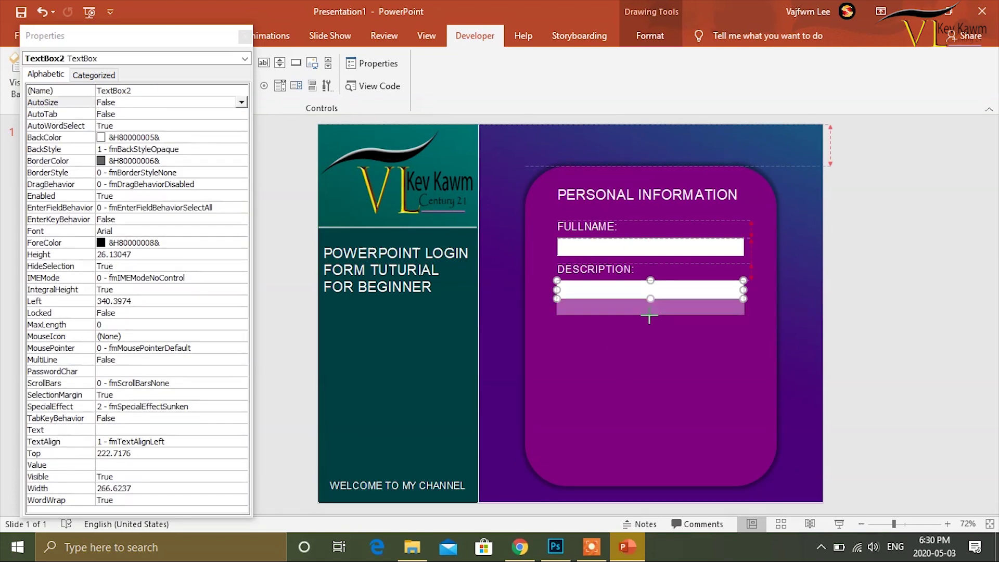
click(647, 356)
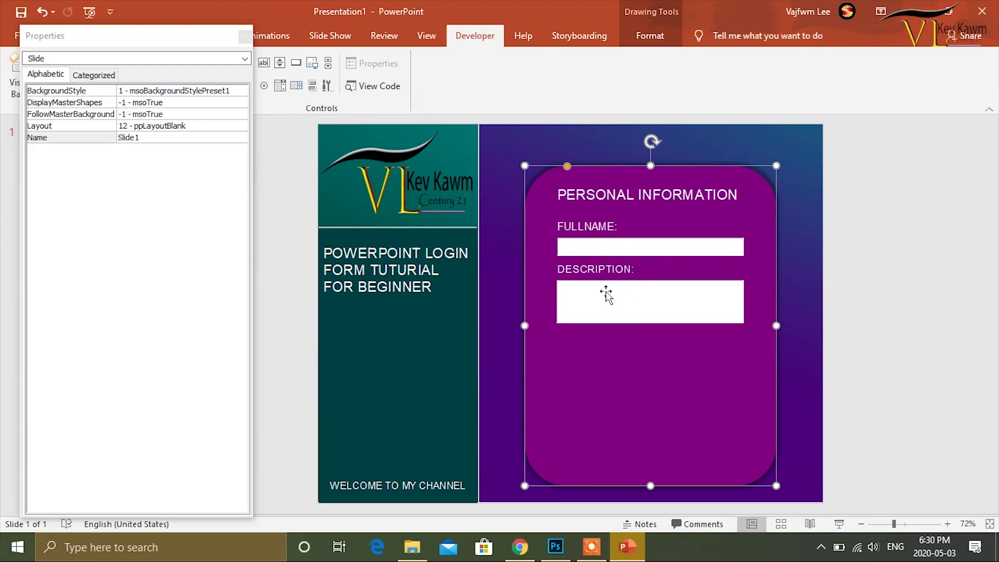
key(ctrl+v)
Move the pasted pair below DESCRIPTION, narrow it to half width, and copy it alongside
drag(602, 257, 600, 364)
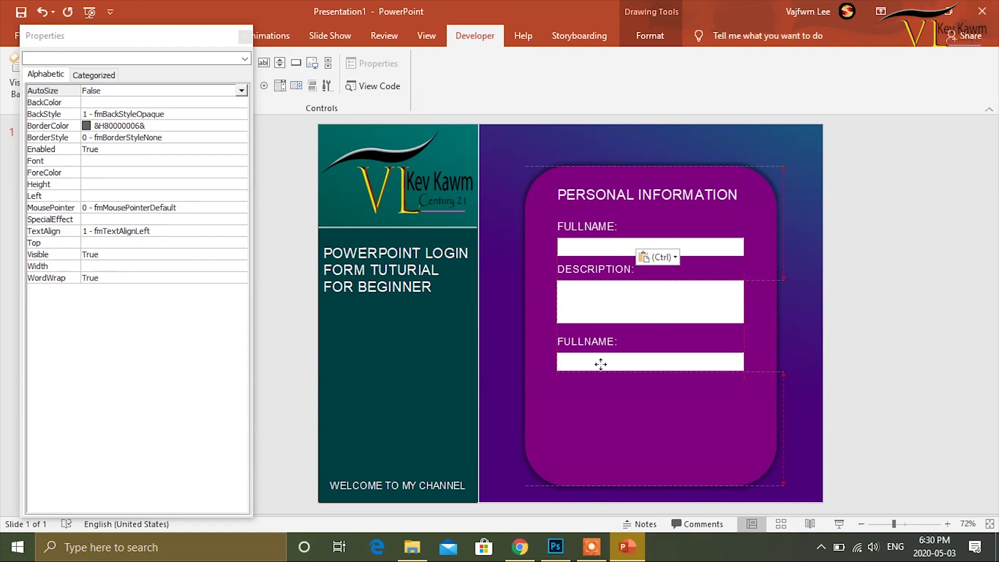
click(616, 390)
click(735, 363)
drag(735, 363, 649, 370)
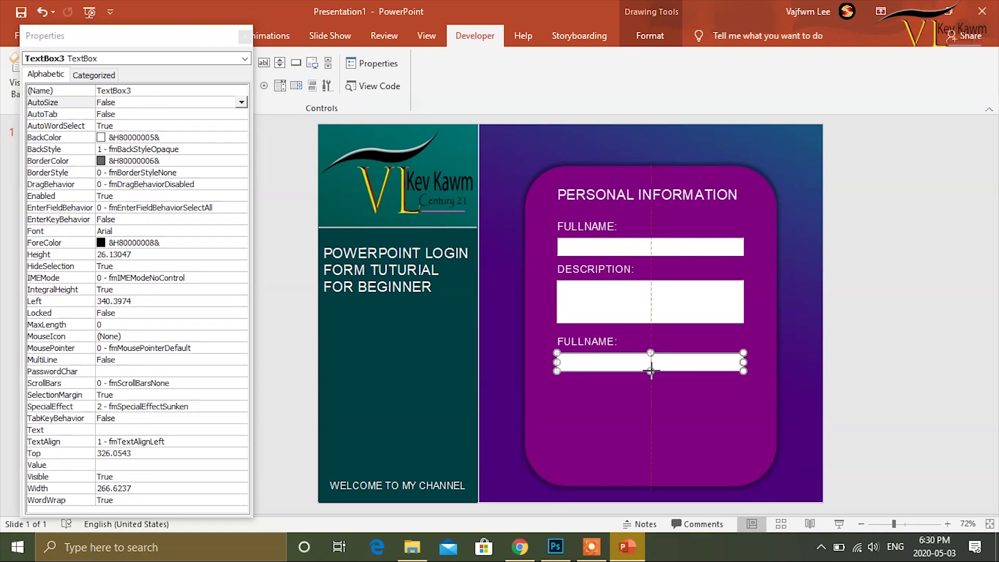
drag(651, 370, 652, 371)
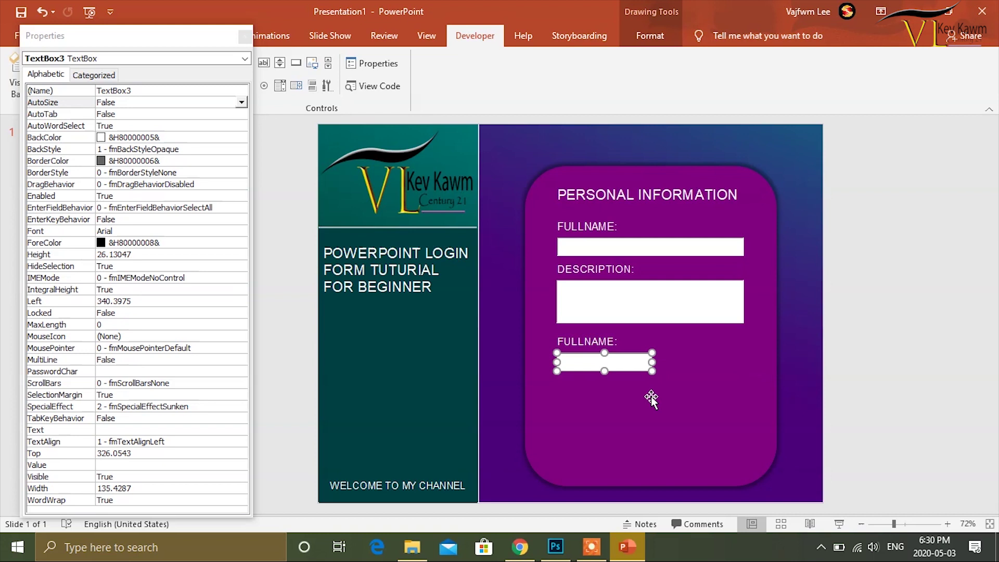
shift+click(579, 341)
key(ctrl+c)
key(ctrl+v)
mouse_move(608, 364)
mouse_down()
mouse_move(719, 363)
mouse_move(710, 363)
mouse_up()
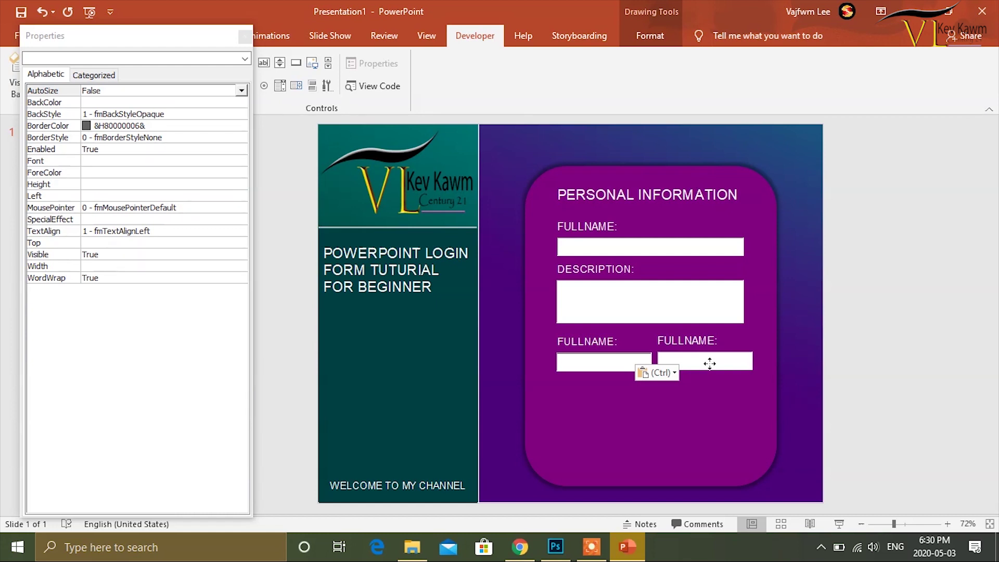
Widen the top FULLNAME and DESCRIPTION text boxes slightly so they line up
click(728, 302)
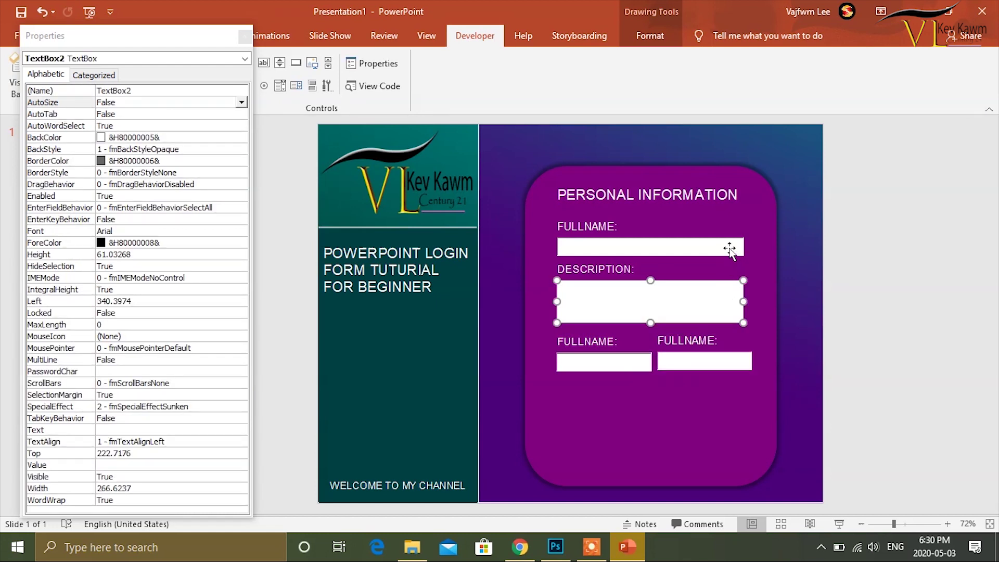
shift+click(728, 249)
drag(744, 302, 752, 301)
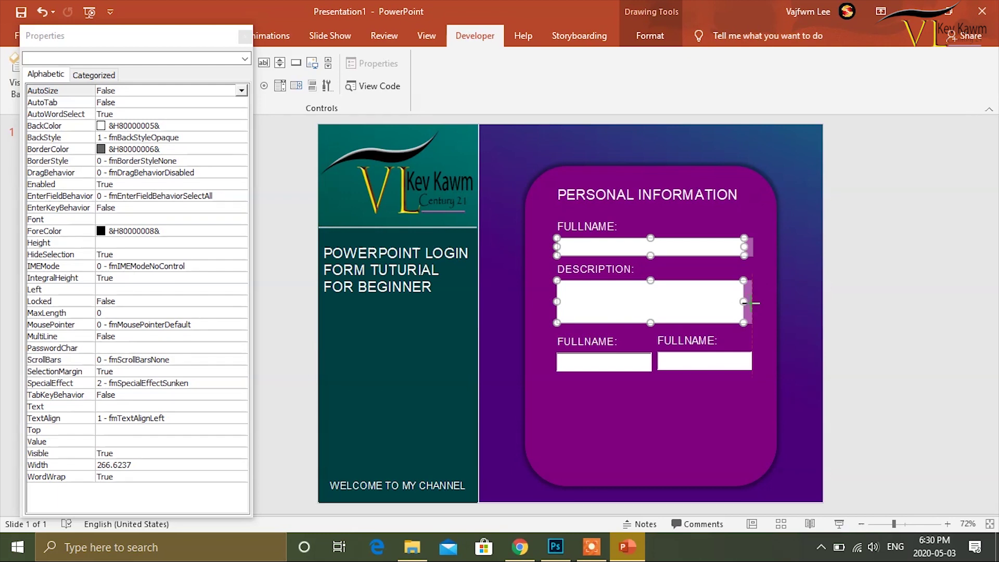
click(709, 398)
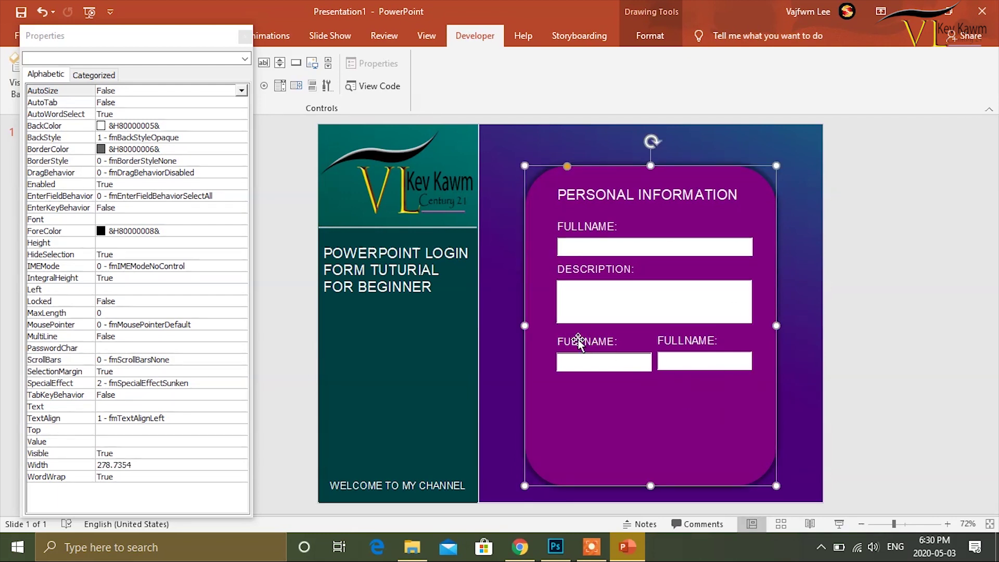
Duplicate the row of two half-width fields into a second row below
click(577, 337)
shift+click(680, 341)
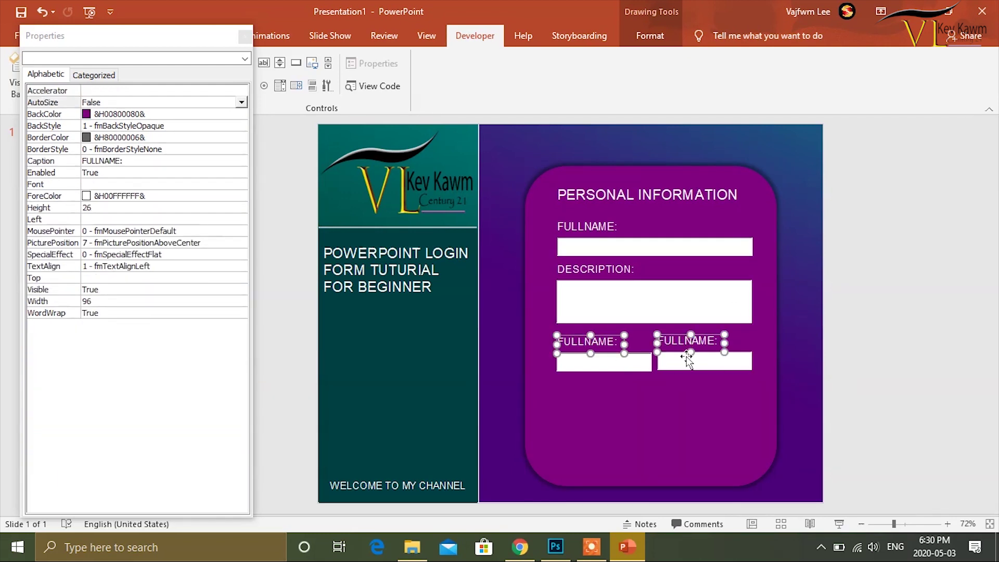
shift+click(687, 360)
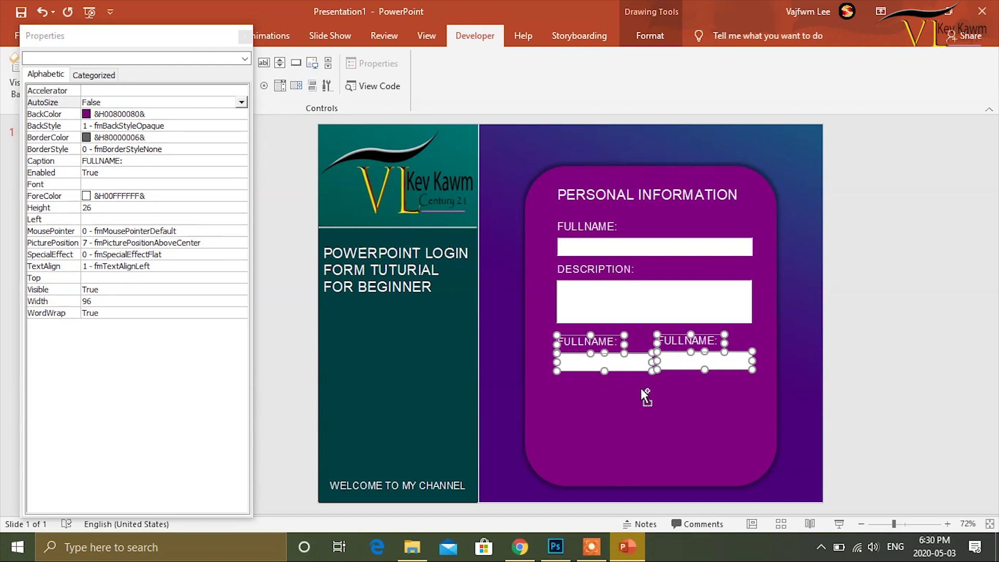
key(ctrl+d)
drag(690, 367, 680, 405)
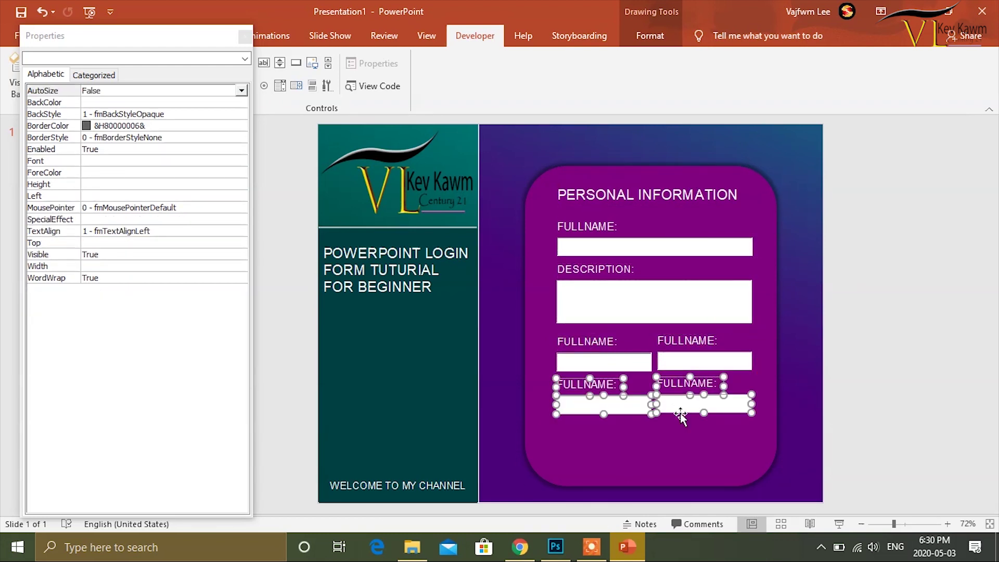
click(674, 458)
click(608, 340)
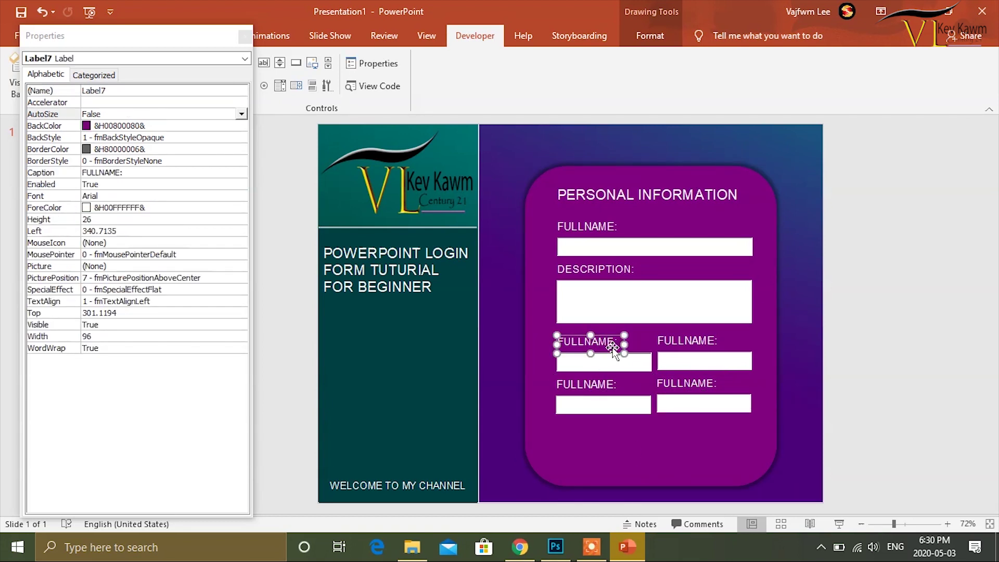
Replace the left label's caption with SELECT COUNTRY and widen the label to fit
right_click(613, 342)
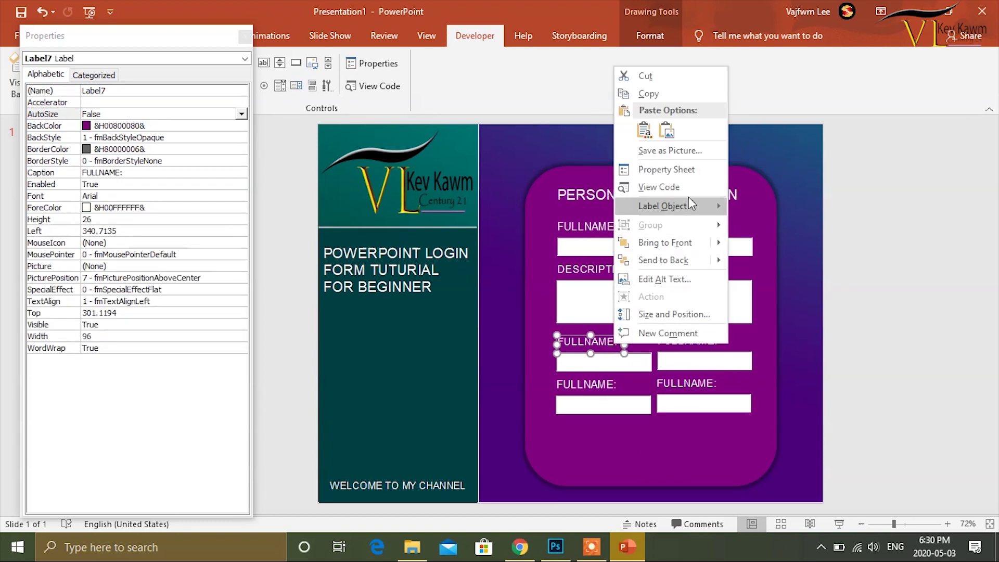
mouse_move(663, 206)
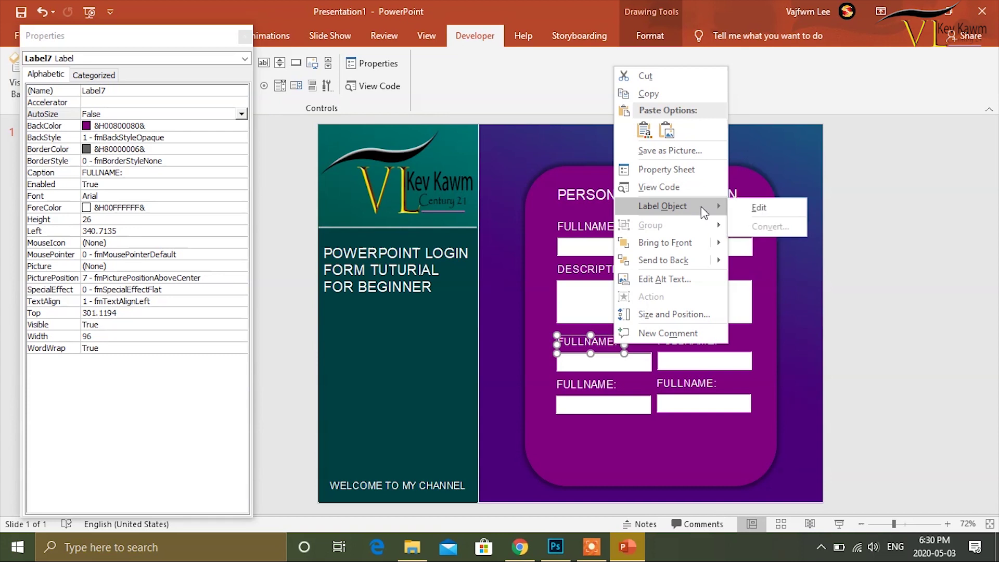
click(757, 207)
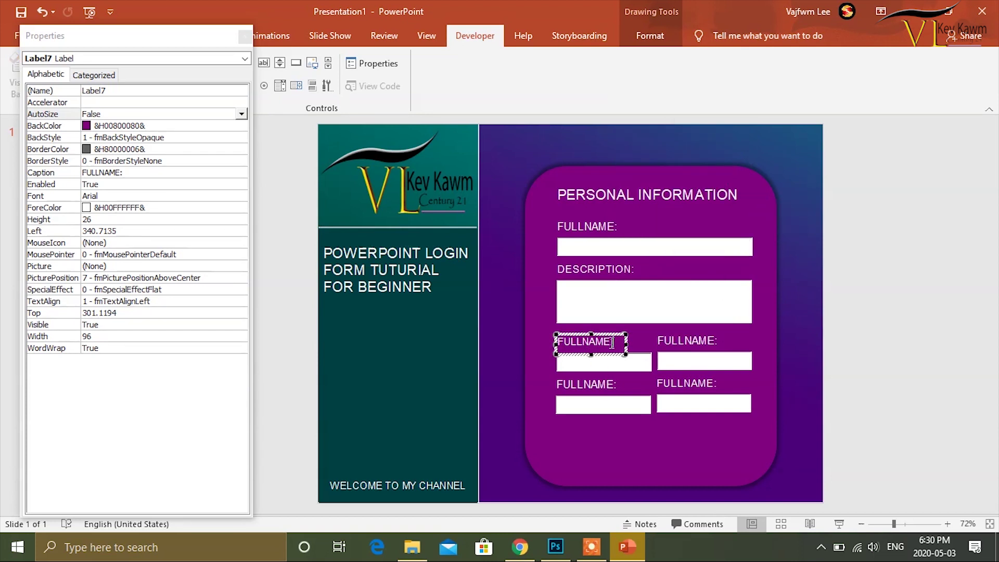
drag(612, 342, 557, 343)
text(SELE)
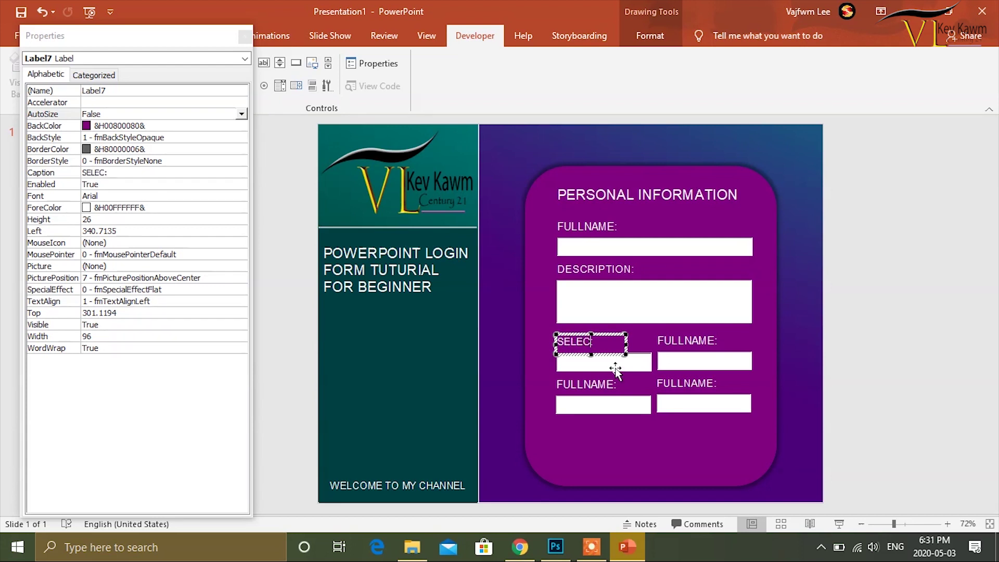
text(CT COUNTRY)
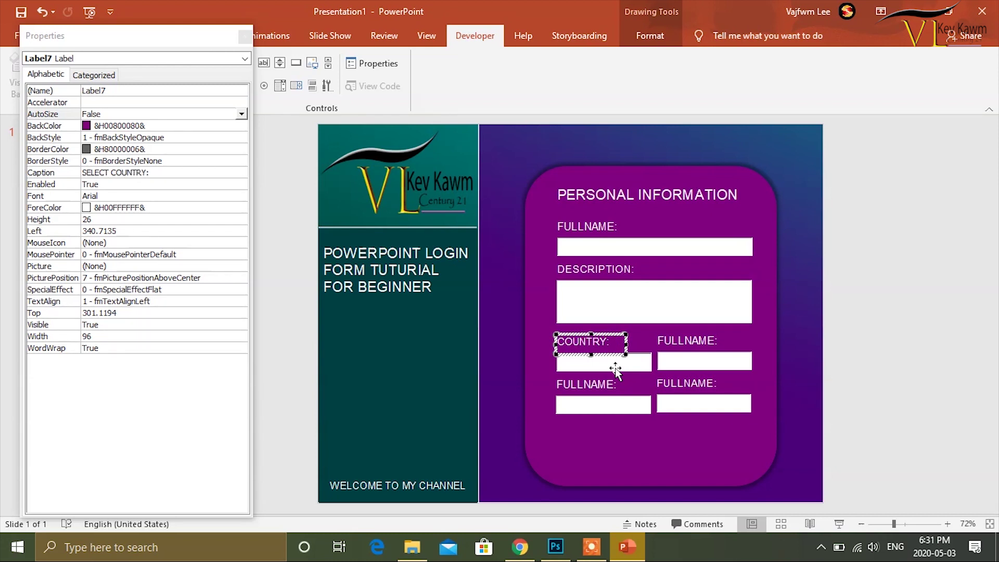
key(Escape)
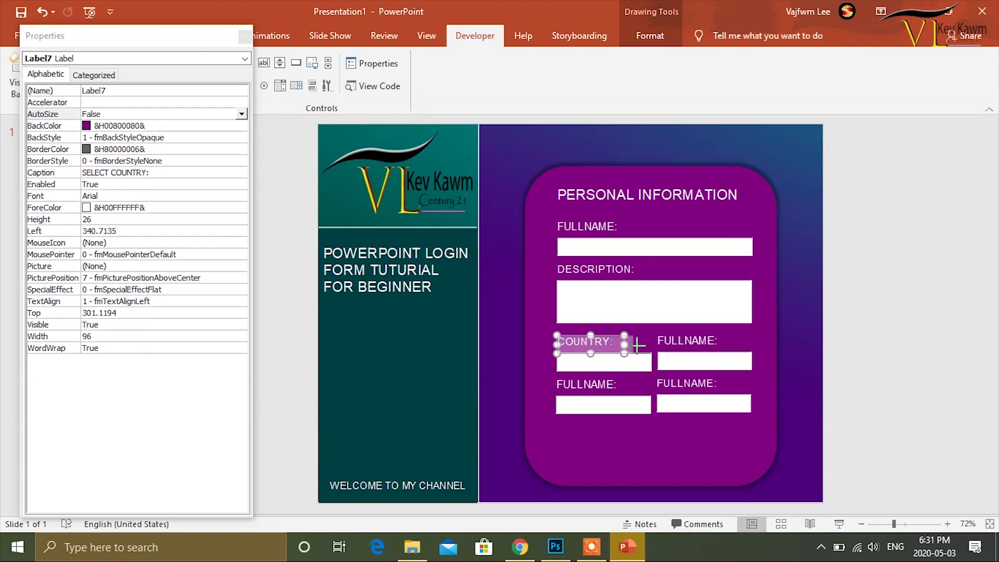
drag(637, 345, 667, 344)
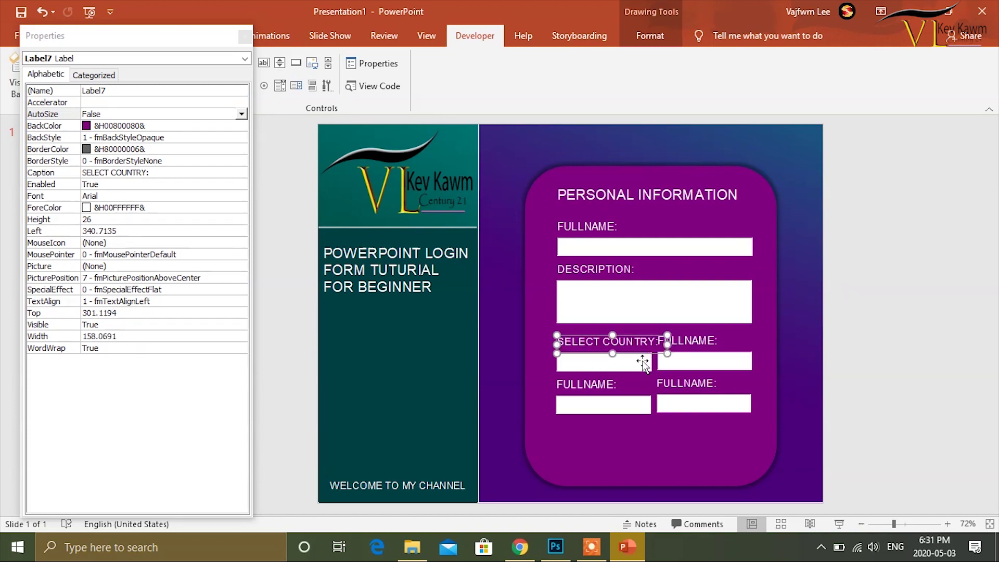
Delete the word SELECT so the label reads just COUNTRY:
right_click(605, 346)
mouse_move(652, 209)
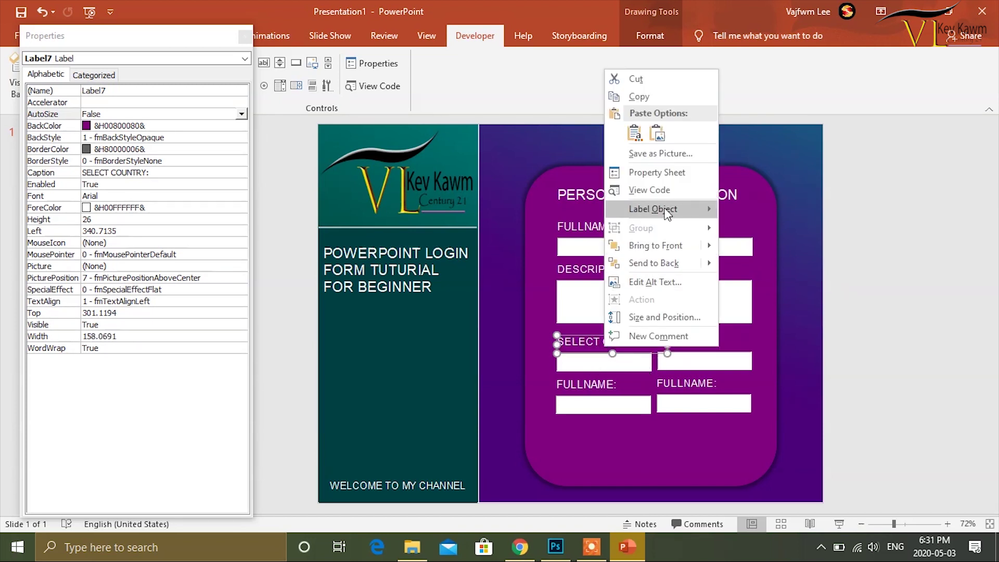
click(749, 210)
double_click(599, 342)
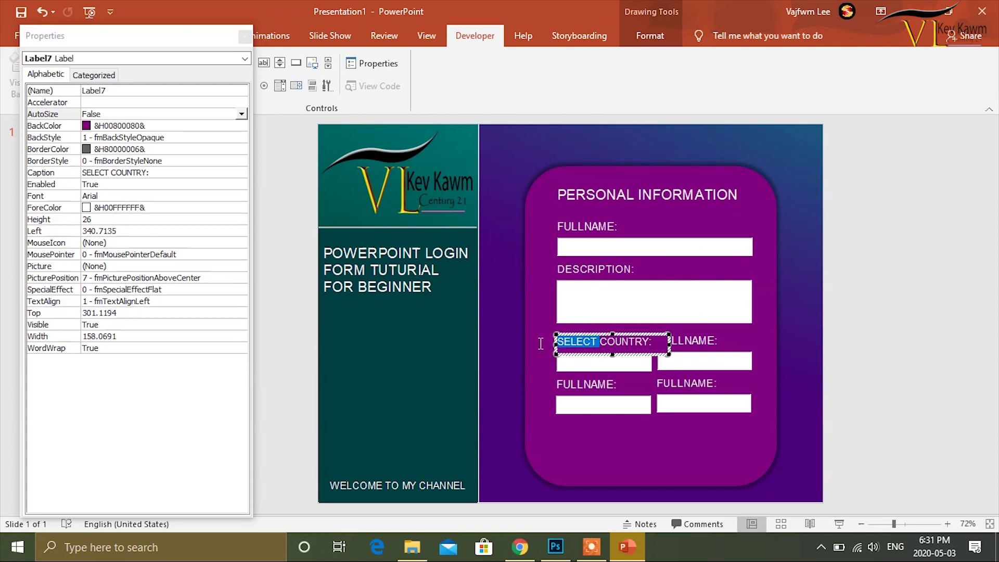
key(Delete)
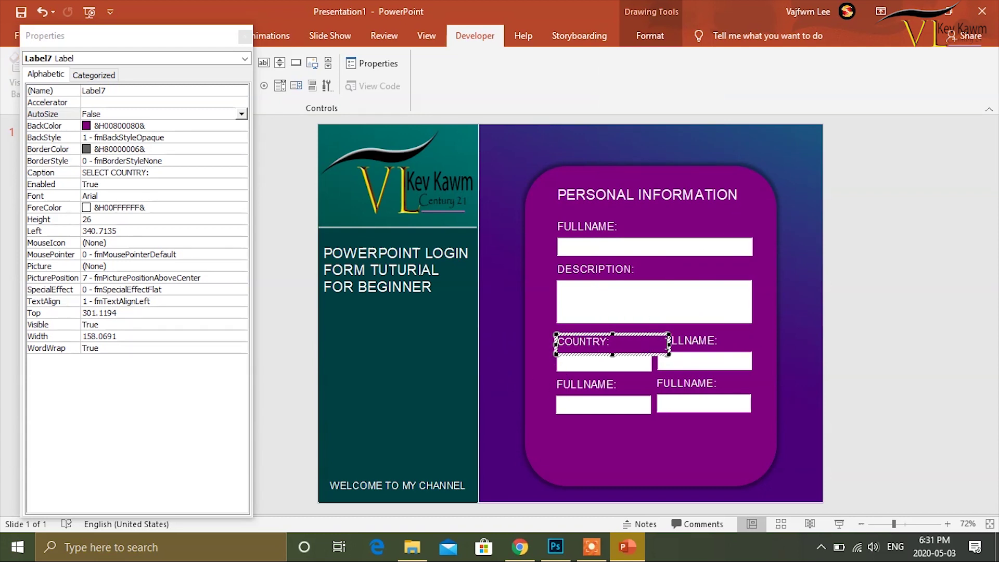
key(Escape)
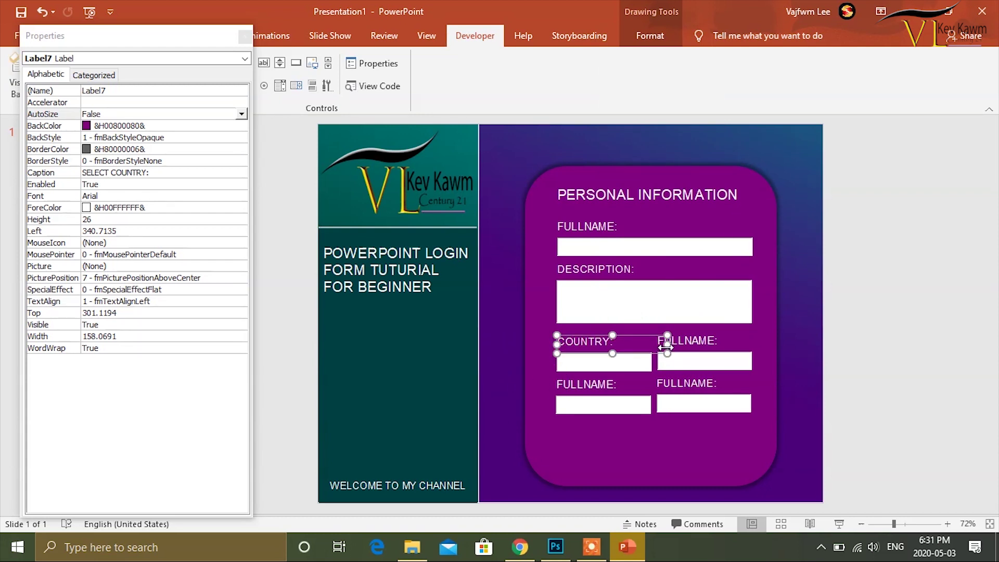
click(540, 349)
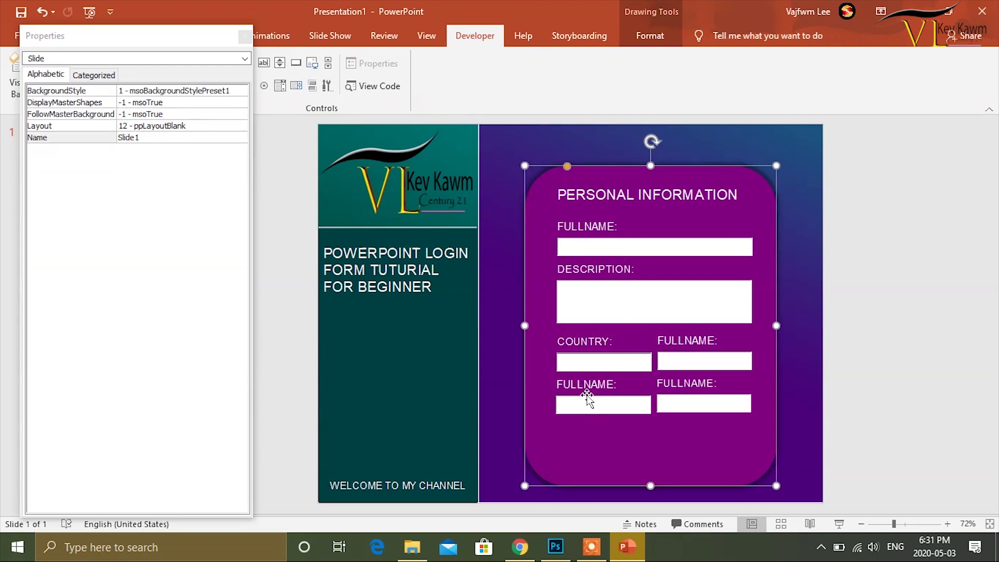
Rename the upper-right FULLNAME label to CITY:
click(705, 345)
right_click(705, 345)
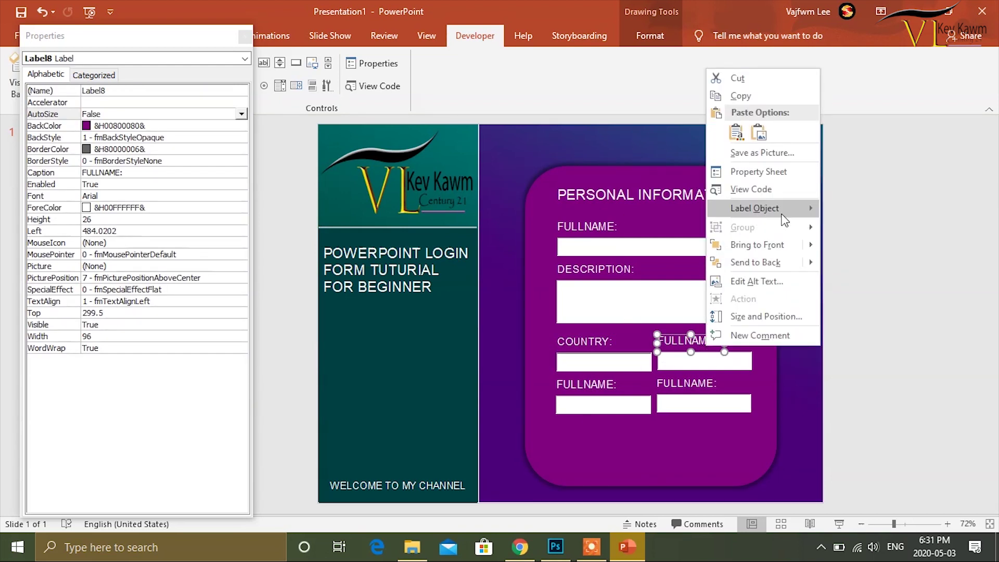
click(827, 210)
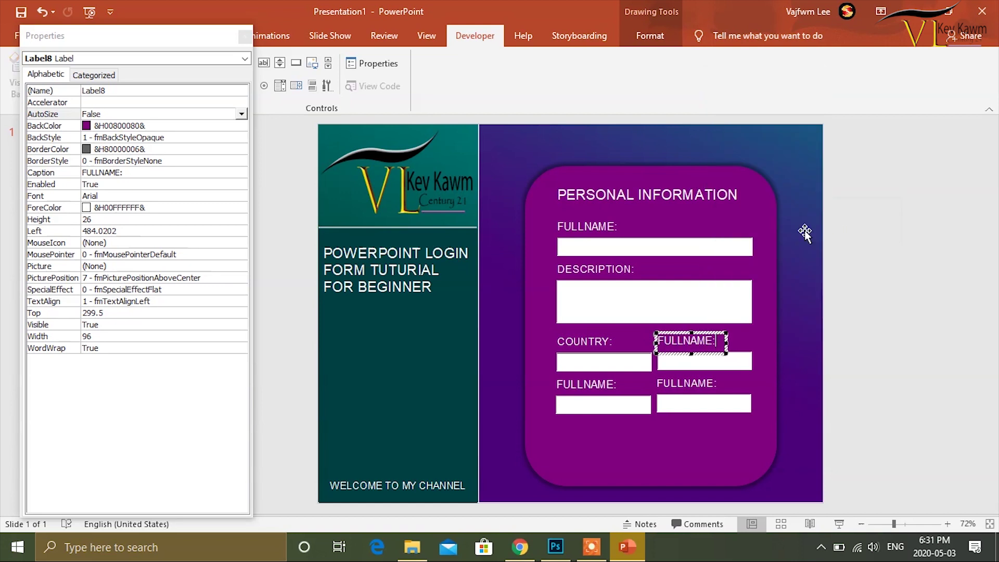
drag(713, 342, 530, 341)
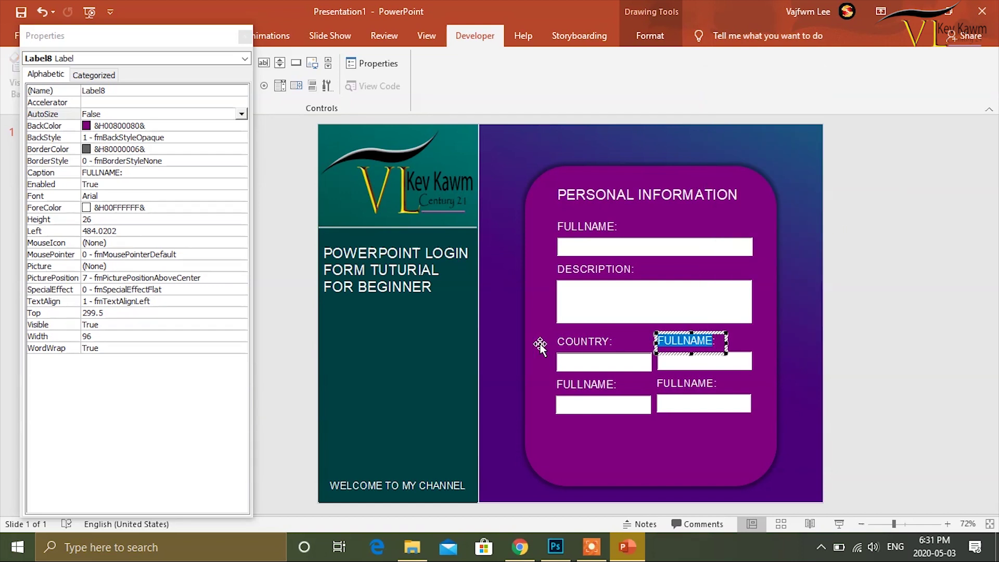
text(CITY:)
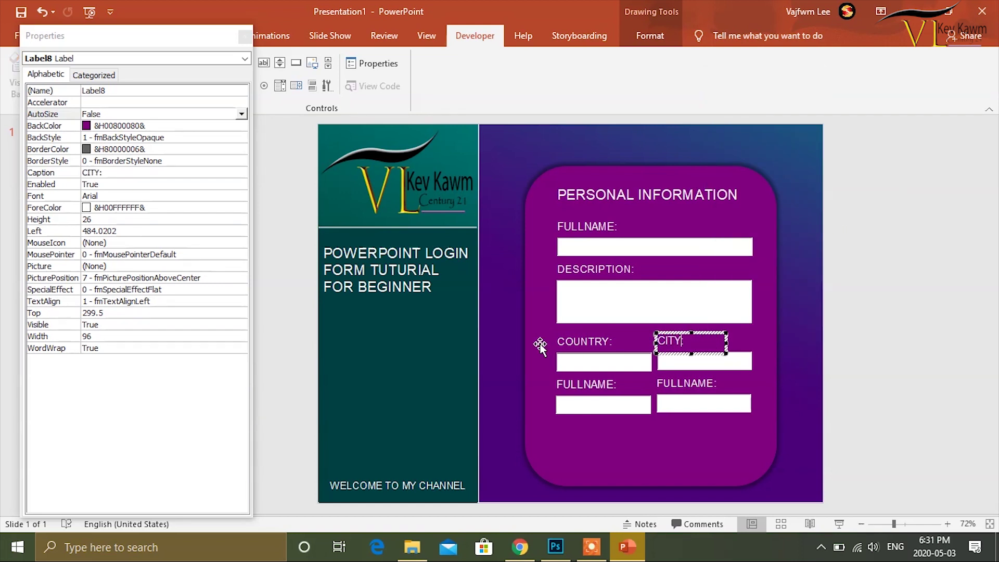
Rename the lower-left FULLNAME label to POST:
click(591, 389)
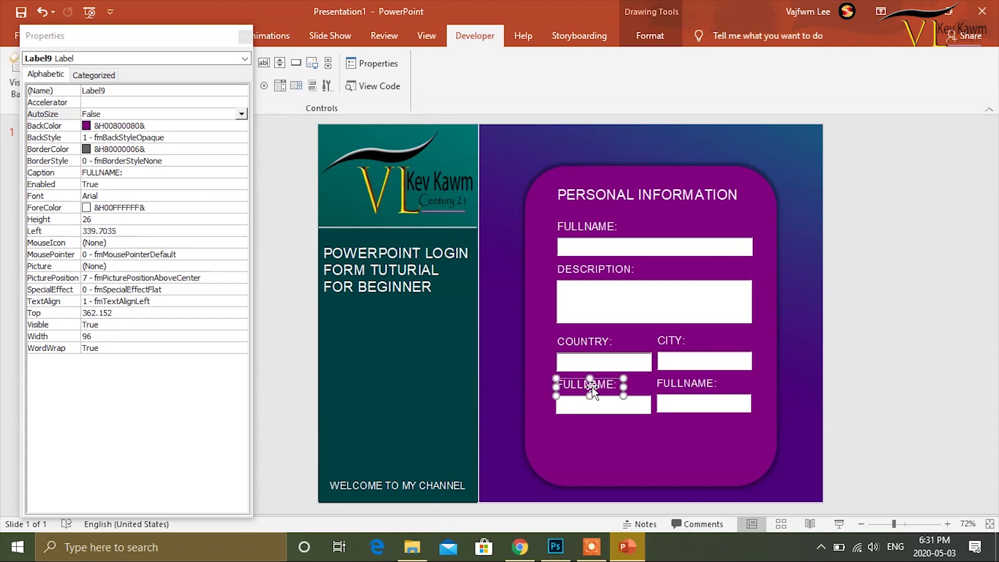
right_click(591, 385)
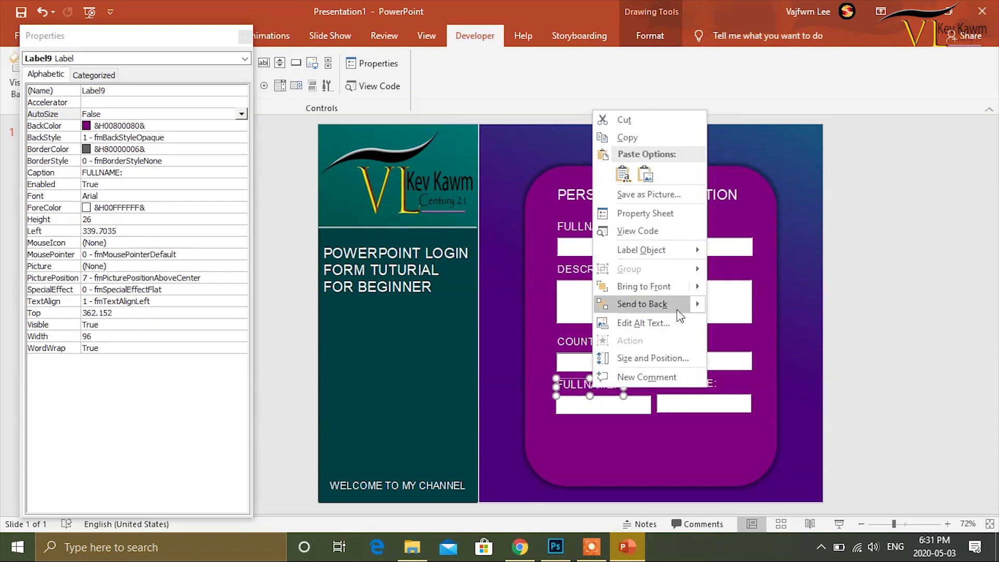
mouse_move(641, 250)
click(741, 250)
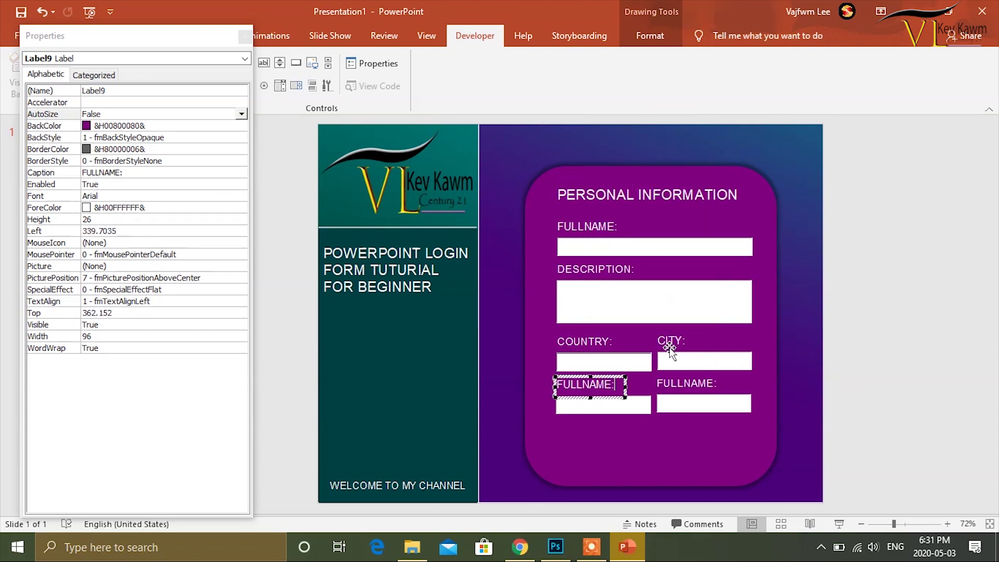
drag(610, 384, 535, 384)
text(S:)
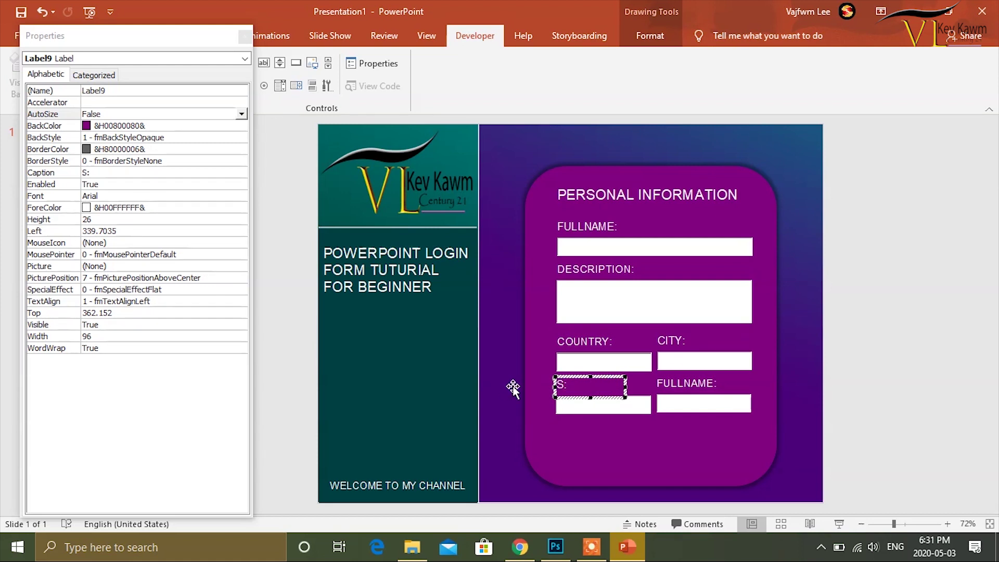
key(BackSpace)
text(CO)
key(BackSpace)
key(BackSpace)
text(ST)
key(BackSpace)
key(BackSpace)
text(POST)
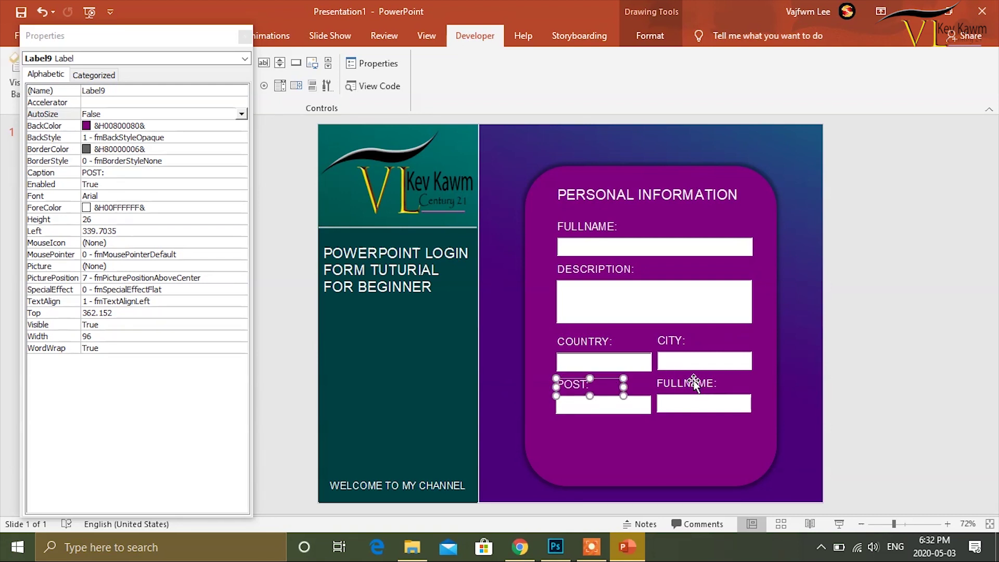
Rename the lower-right FULLNAME label to ZIP:
click(679, 387)
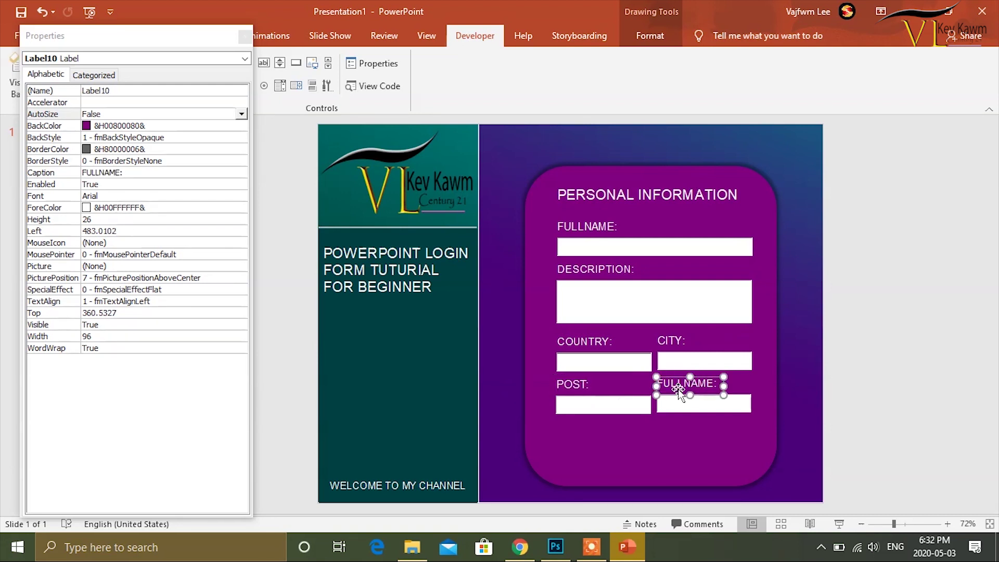
right_click(711, 385)
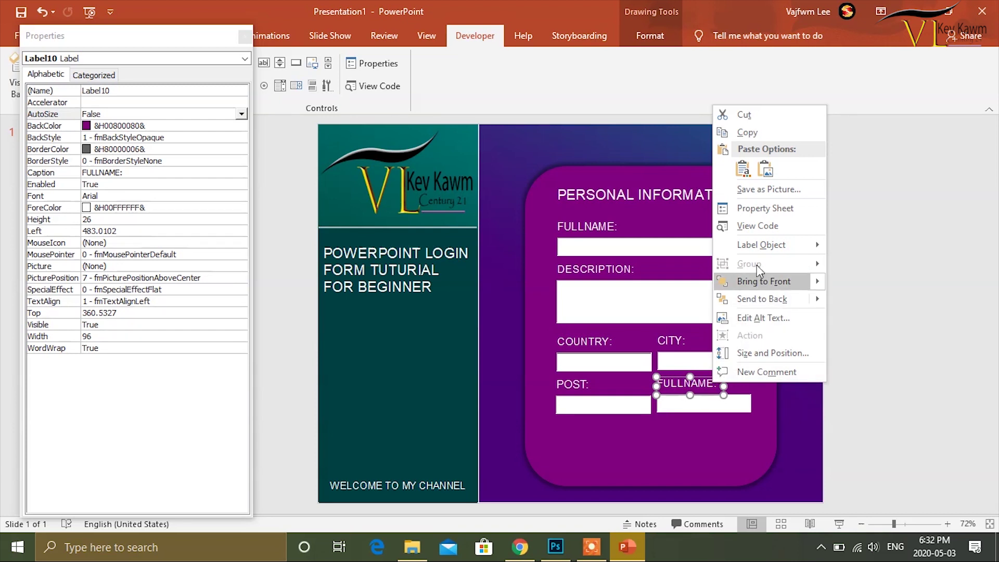
click(877, 243)
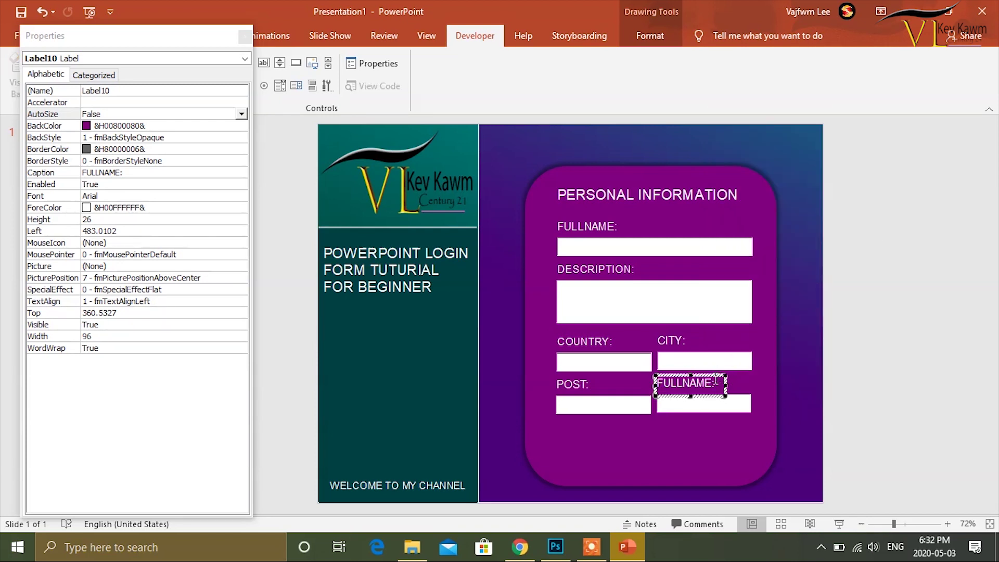
drag(712, 384, 629, 385)
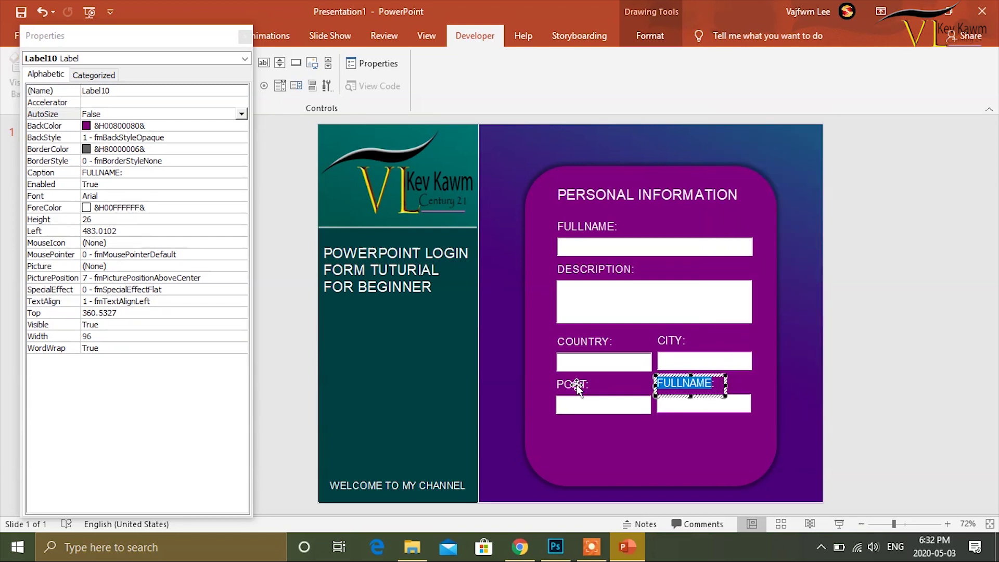
text(ZIP:)
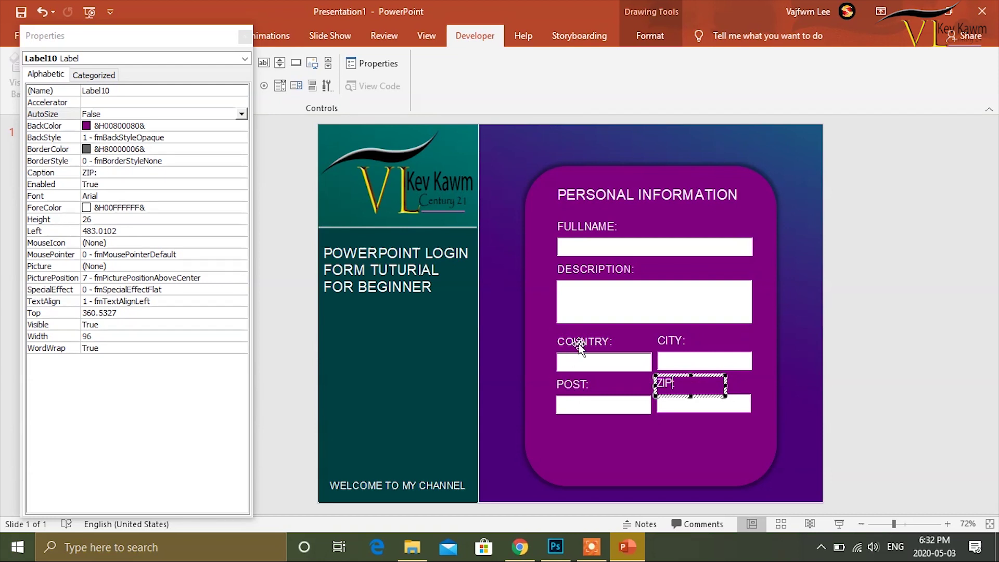
key(Escape)
click(630, 442)
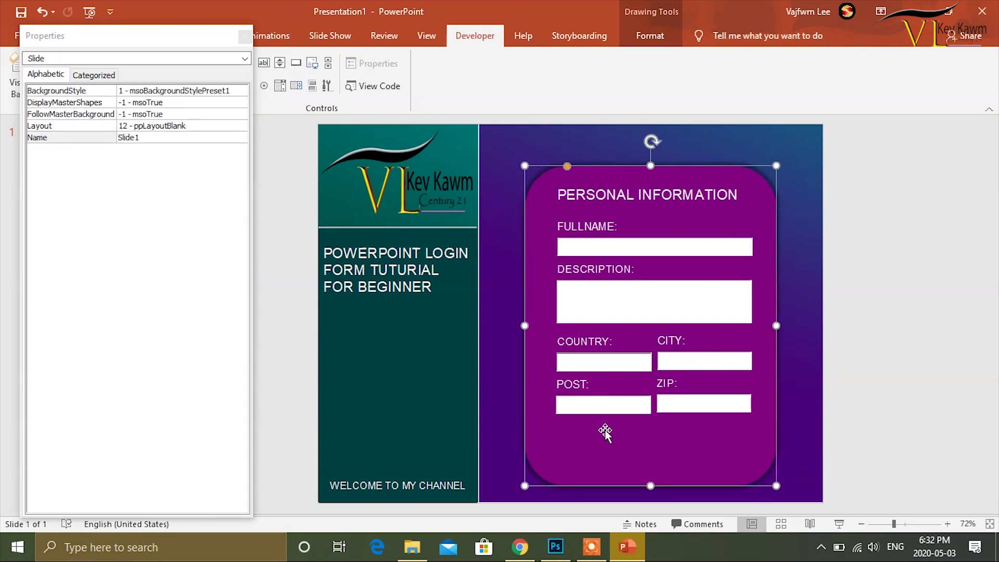
Delete the text field under COUNTRY and close the Properties panel
click(612, 364)
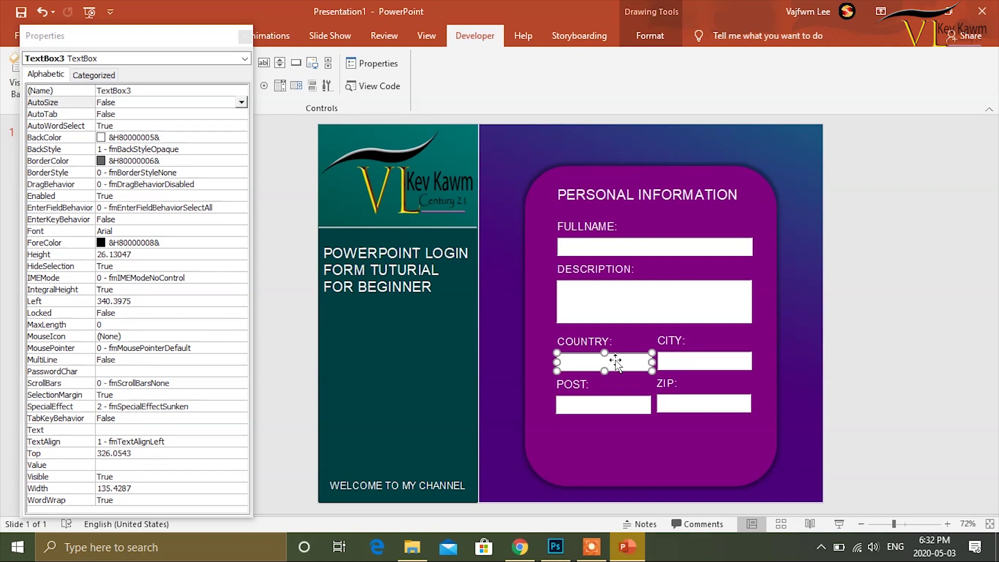
key(Delete)
click(244, 36)
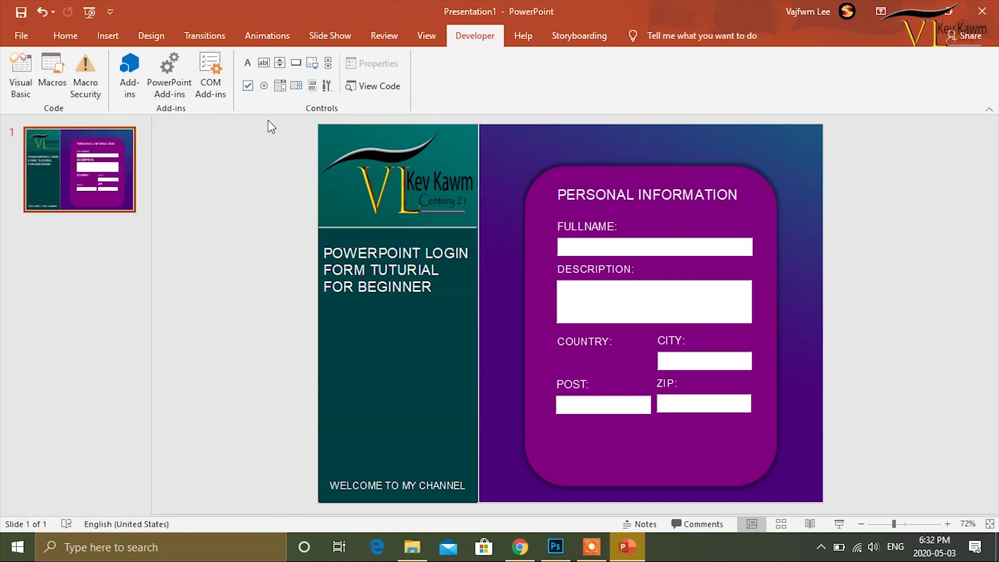
Draw a Combo Box under COUNTRY, sized to match the height of the other fields
click(281, 91)
mouse_move(556, 354)
mouse_down()
mouse_move(608, 403)
mouse_move(649, 382)
mouse_move(617, 381)
mouse_up()
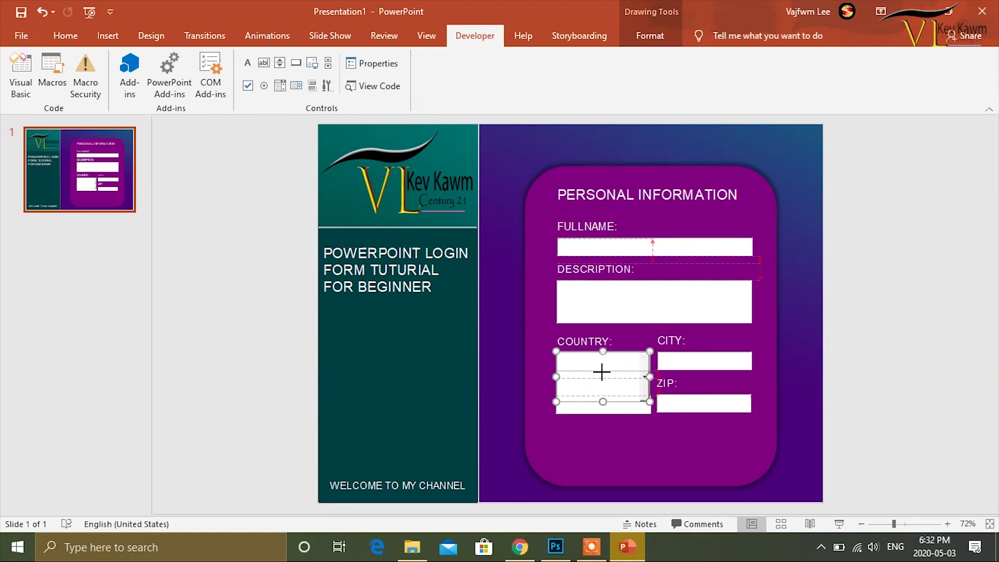
drag(599, 401, 600, 371)
click(618, 386)
click(630, 407)
click(683, 407)
click(666, 449)
click(785, 360)
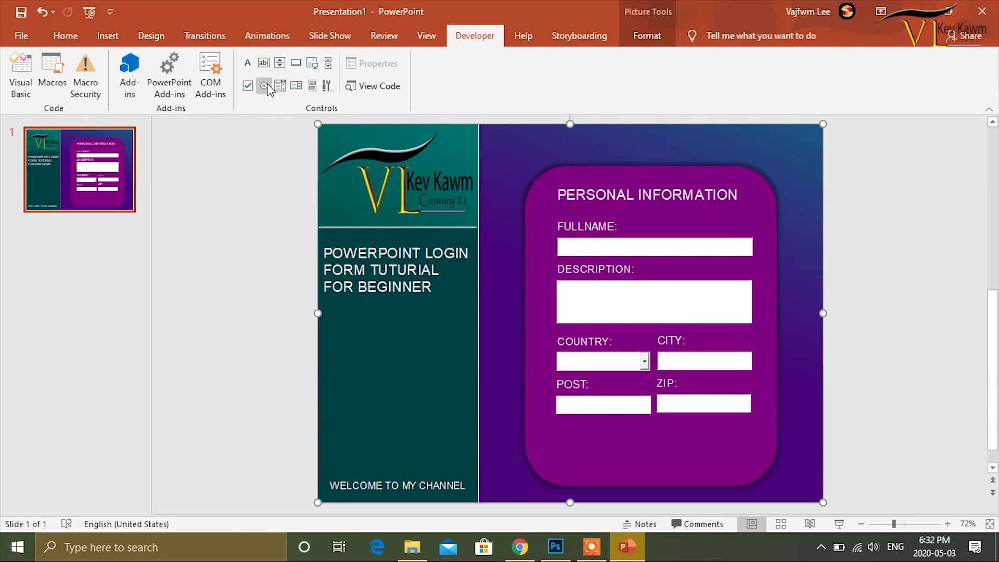
click(312, 86)
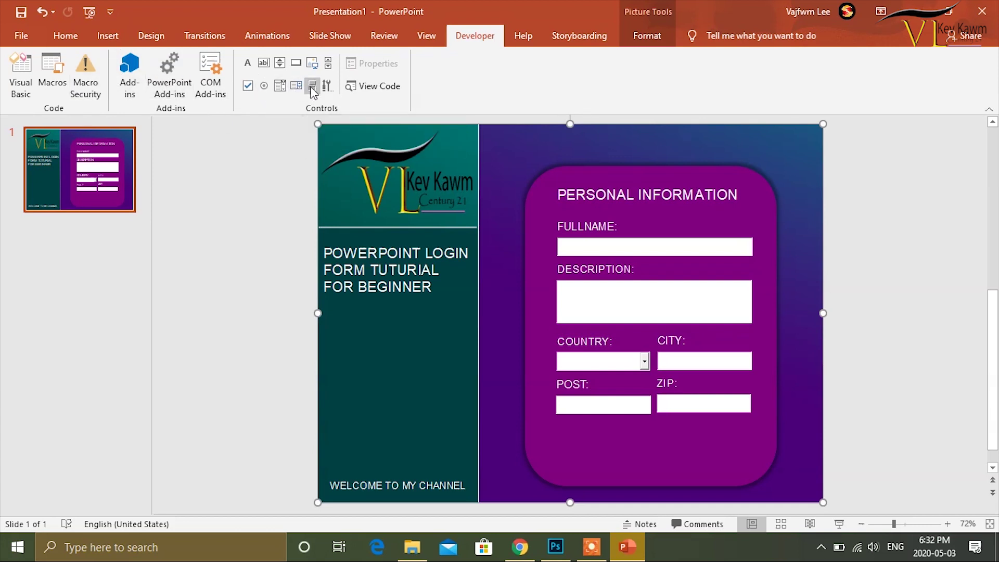
Place a toggle button at the bottom of the card, sized to field width and short
click(558, 439)
mouse_move(582, 460)
mouse_down()
mouse_move(581, 443)
mouse_move(649, 447)
mouse_up()
click(581, 442)
drag(603, 472, 601, 448)
key(Escape)
Caption the toggle button SUBMIT and adjust its height and position
right_click(615, 448)
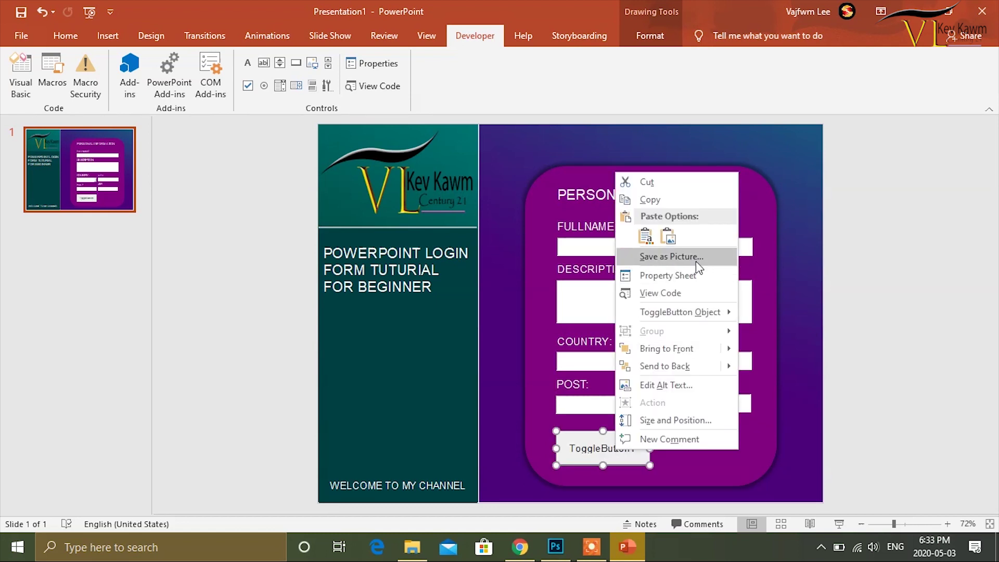
mouse_move(680, 311)
click(763, 311)
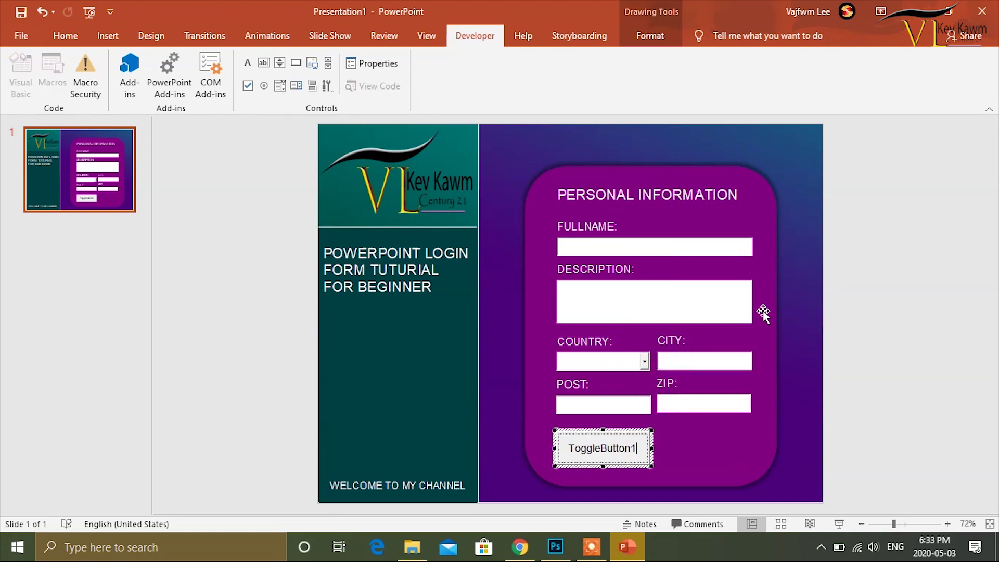
key(ctrl+a)
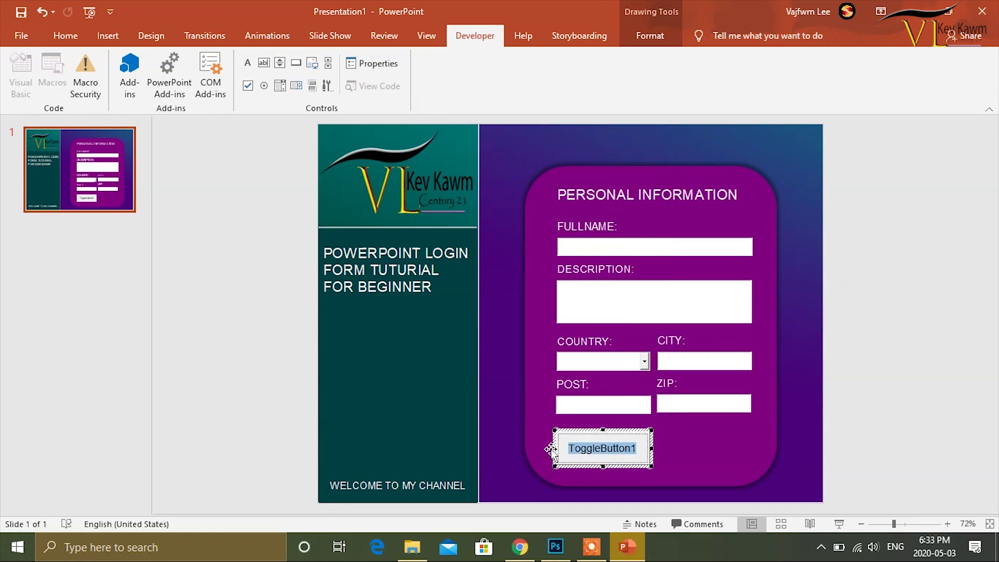
text(SU)
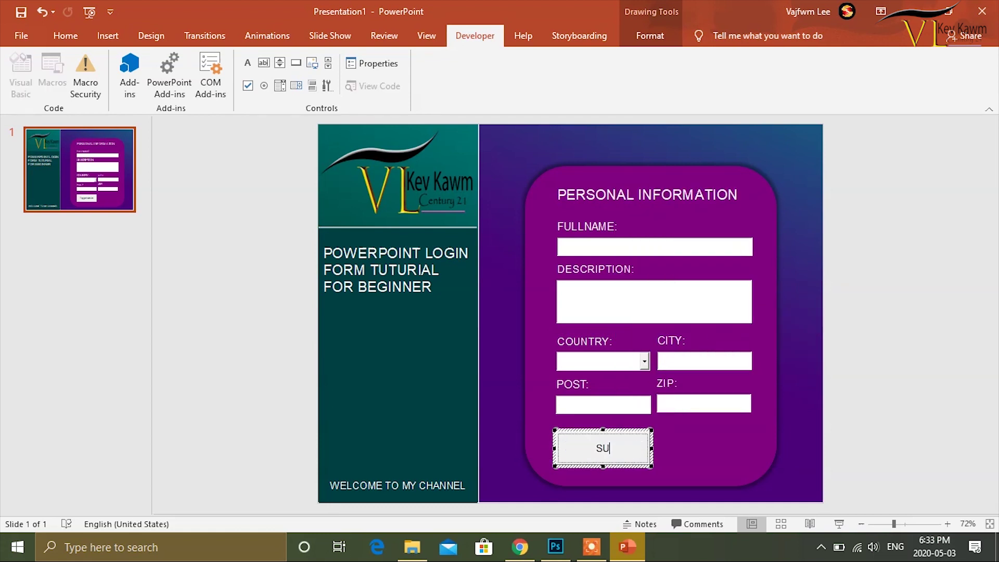
text(BMIT)
click(651, 440)
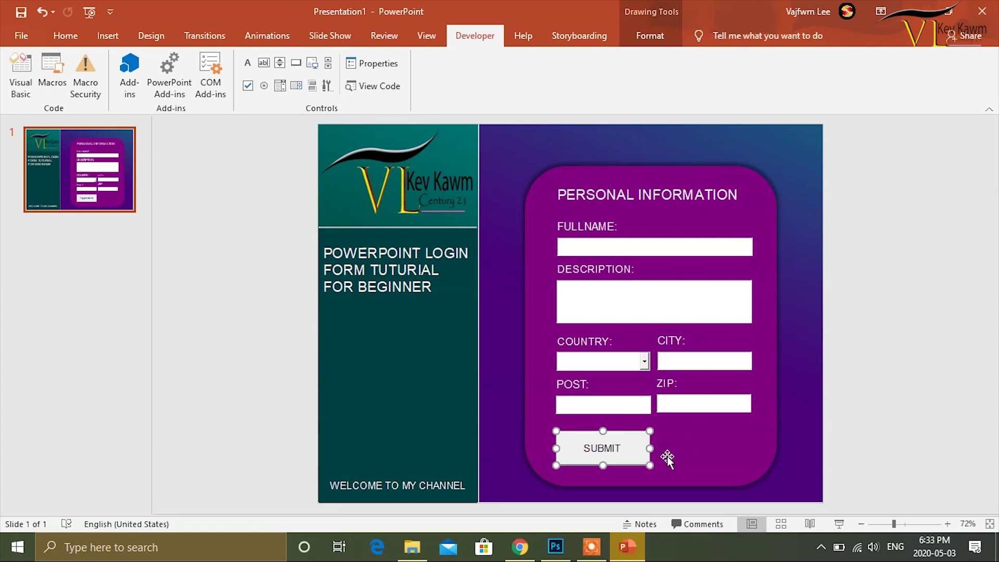
drag(602, 465, 602, 455)
click(675, 460)
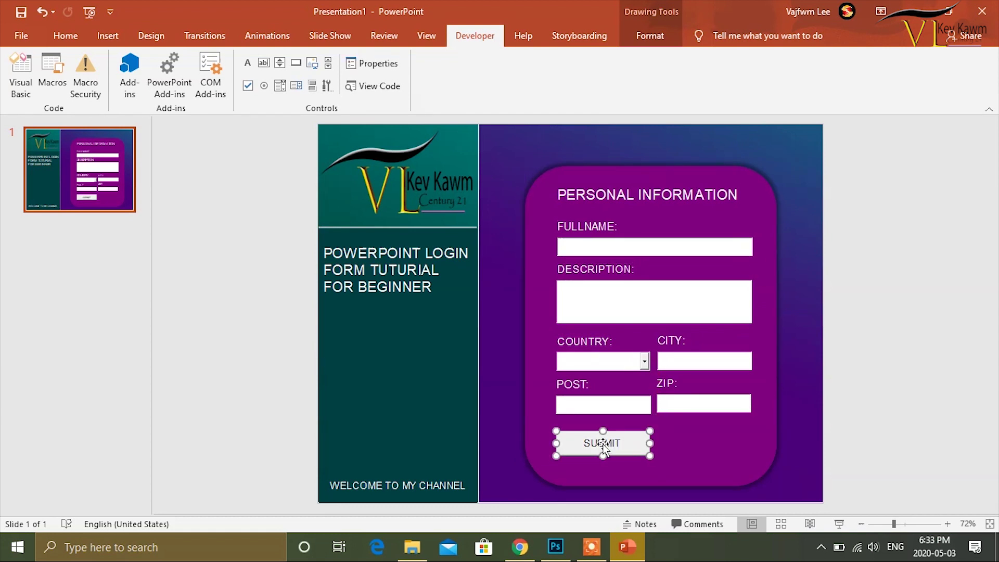
drag(614, 445, 603, 466)
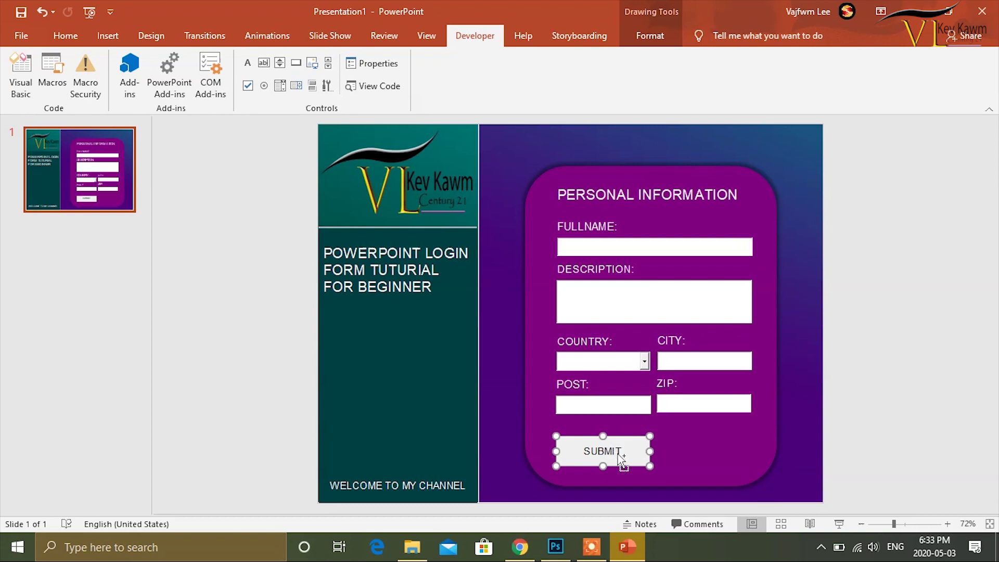
Duplicate the SUBMIT button to its right and recaption the copy REFRECH
key(ctrl+d)
drag(631, 462, 714, 450)
drag(715, 456, 703, 461)
right_click(703, 458)
mouse_move(767, 319)
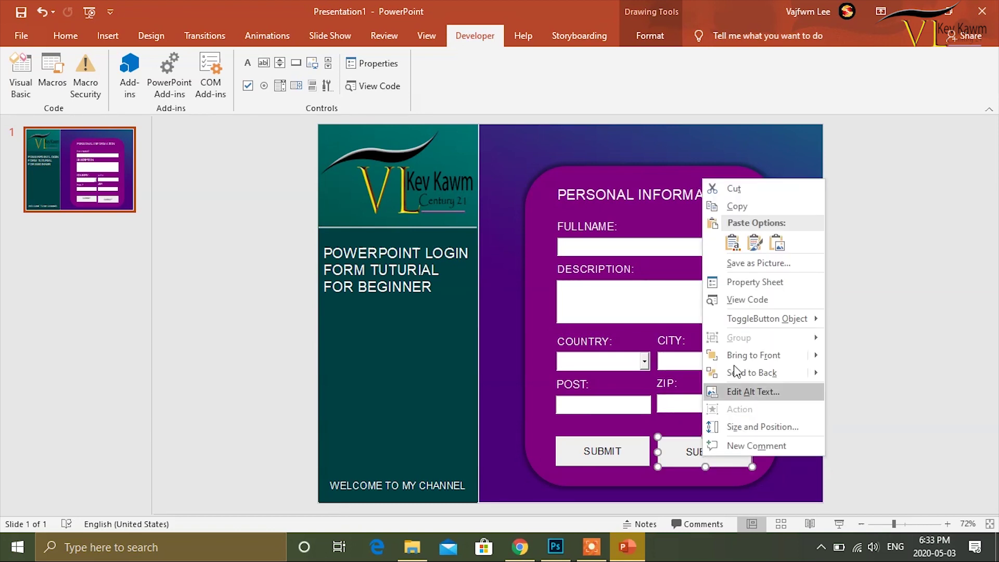
click(855, 321)
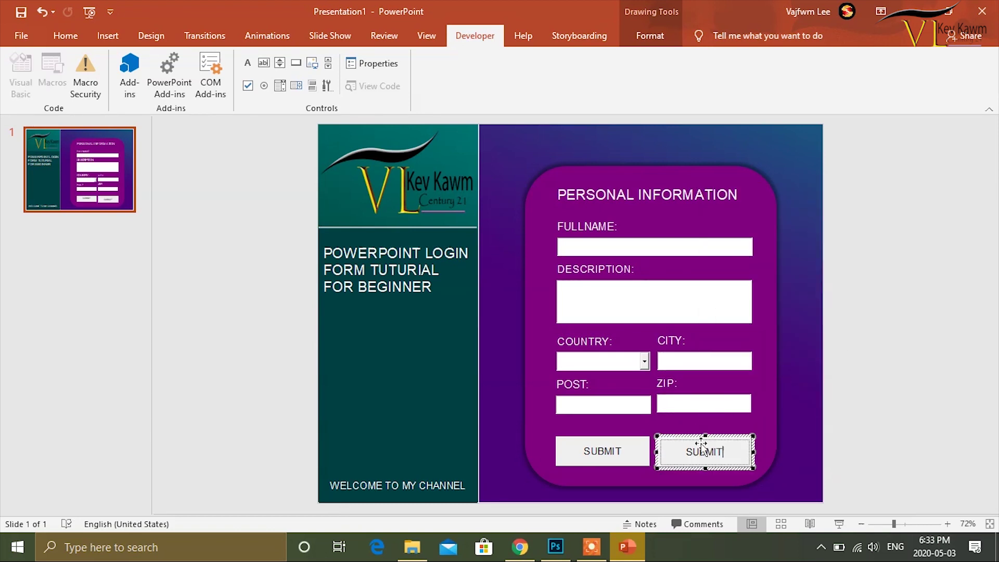
drag(727, 450, 585, 470)
text(REFE)
key(BackSpace)
text(RECH)
click(724, 425)
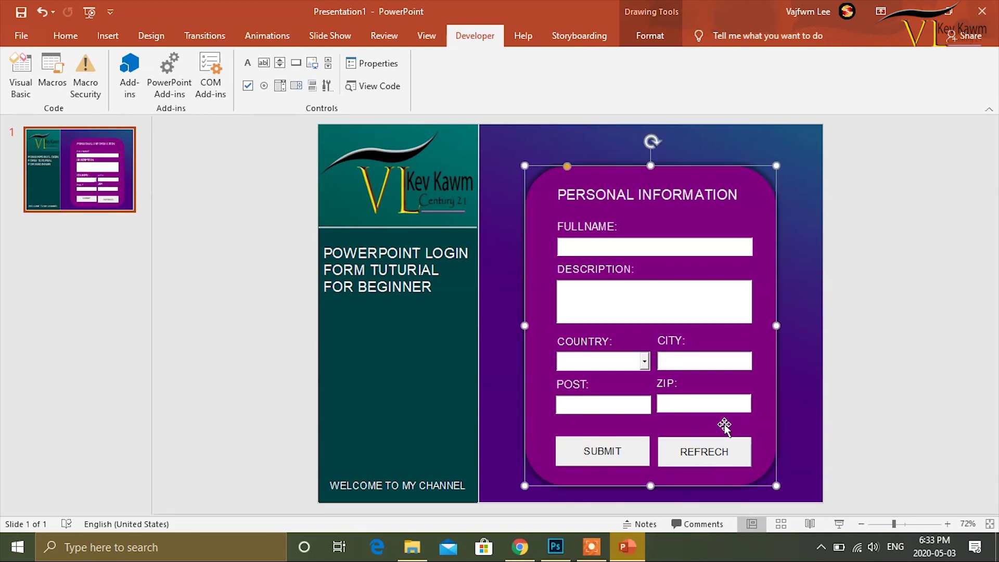
click(601, 447)
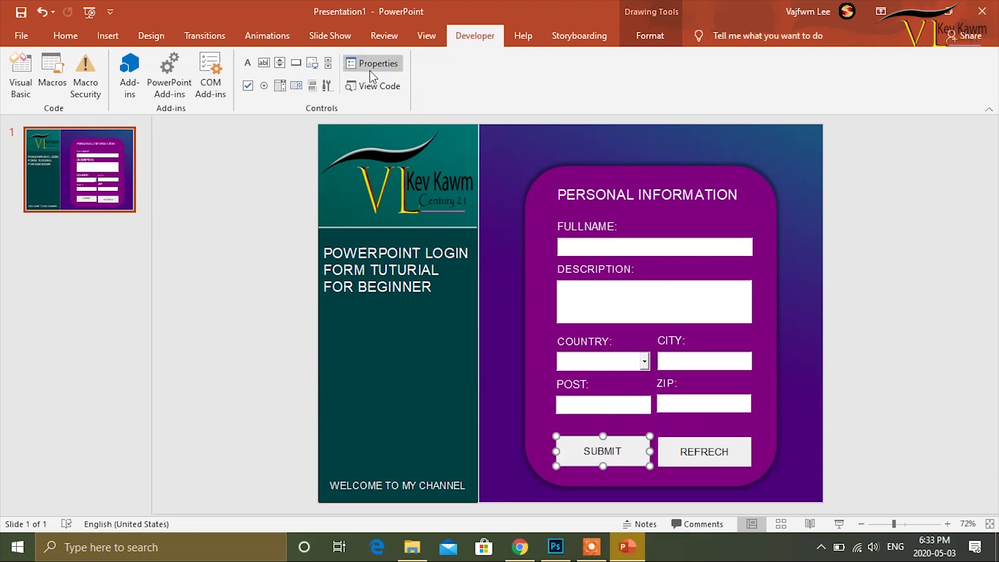
Set the SUBMIT button's BackColor to green from the Palette
click(370, 68)
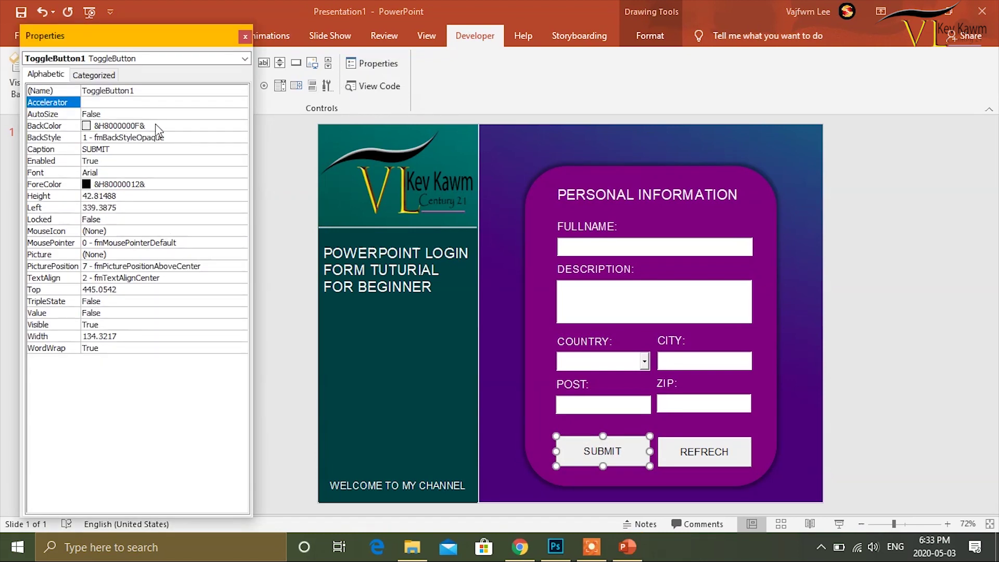
click(189, 126)
click(242, 127)
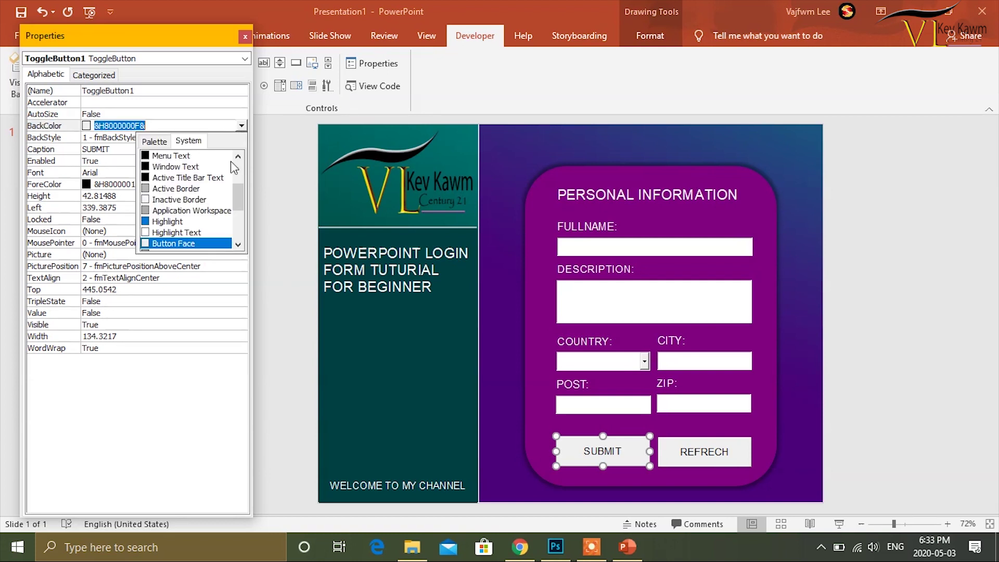
click(151, 140)
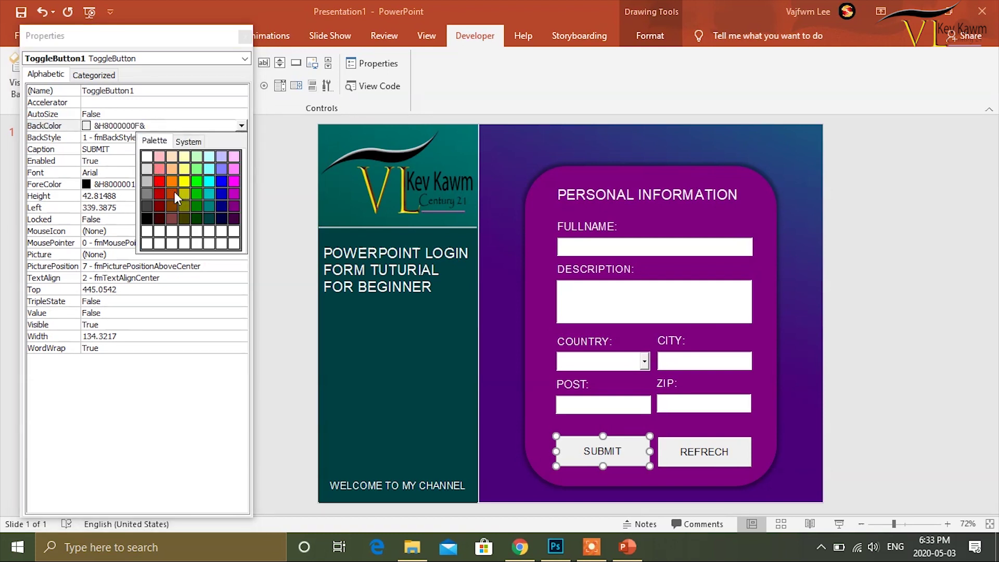
click(158, 191)
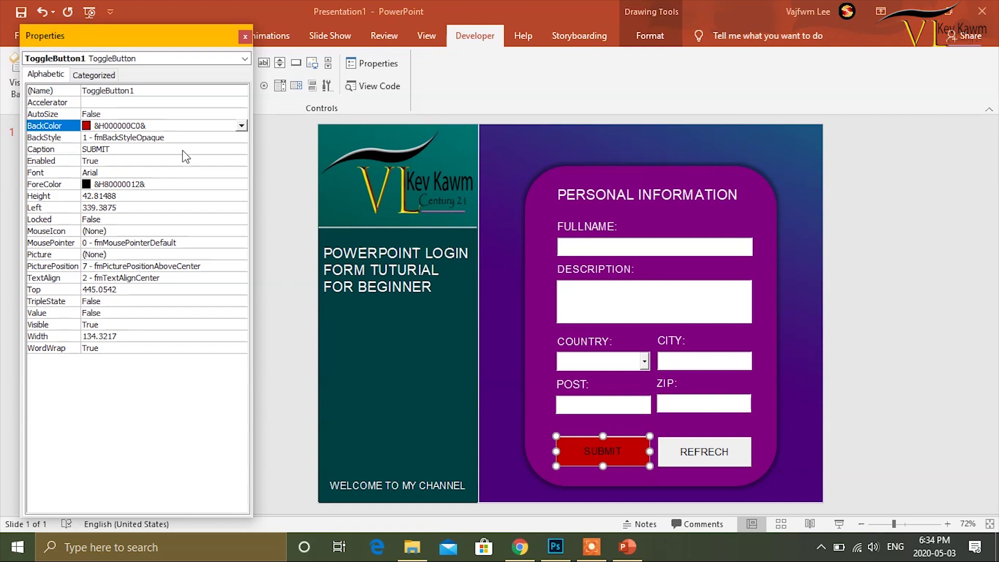
click(241, 126)
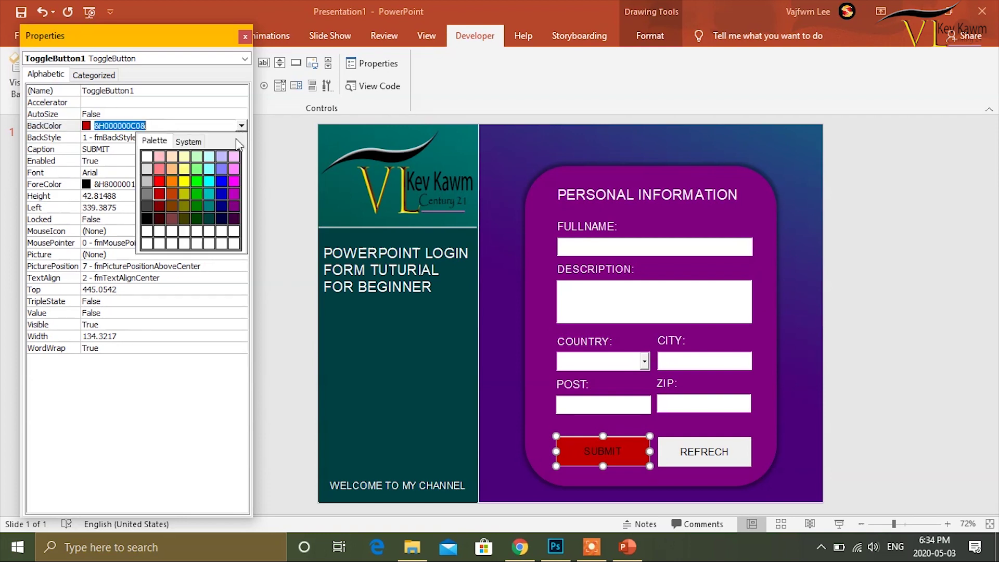
click(197, 193)
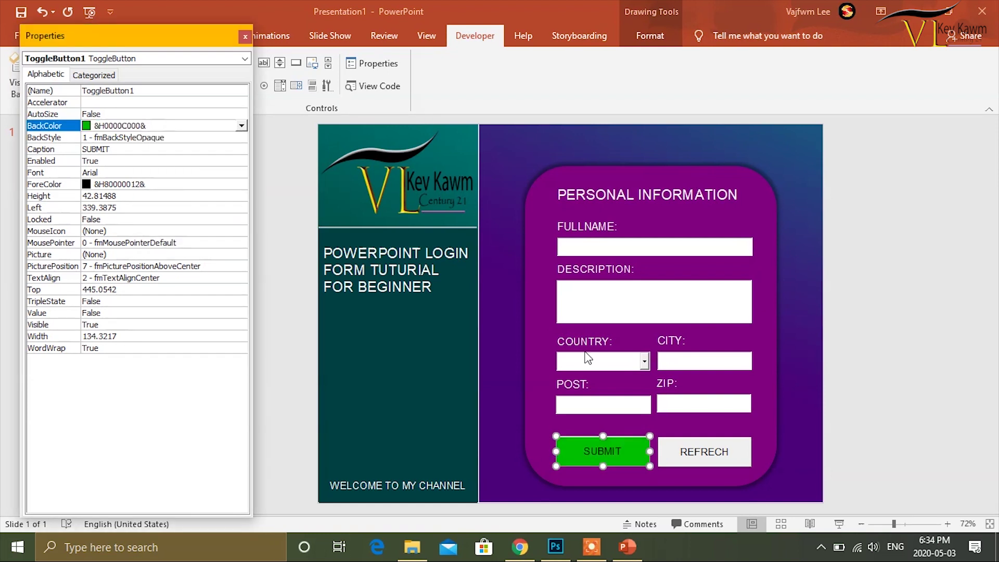
Set the REFRECH button's BackColor to orange (&H000080FF&) and close Properties
click(681, 452)
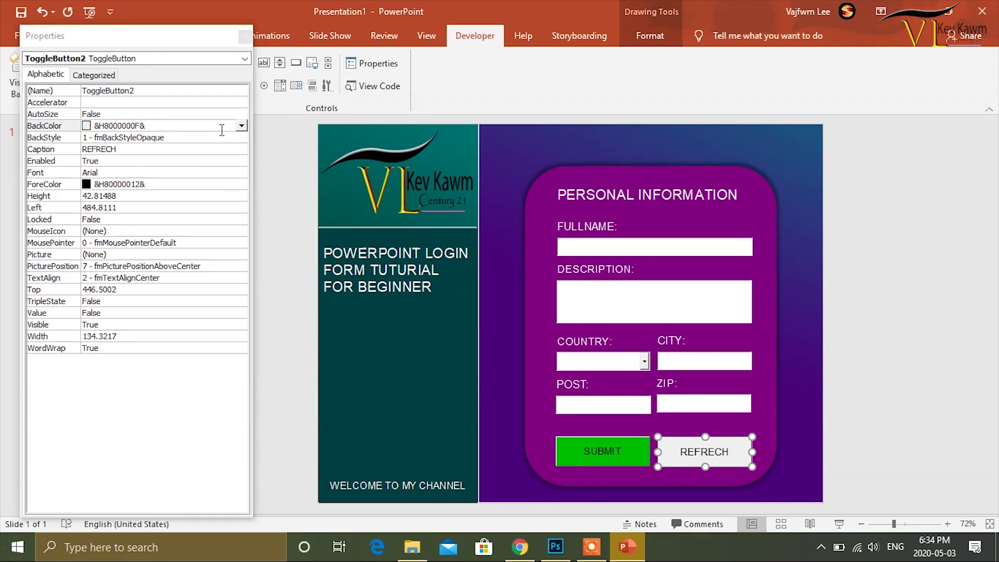
click(241, 126)
click(156, 144)
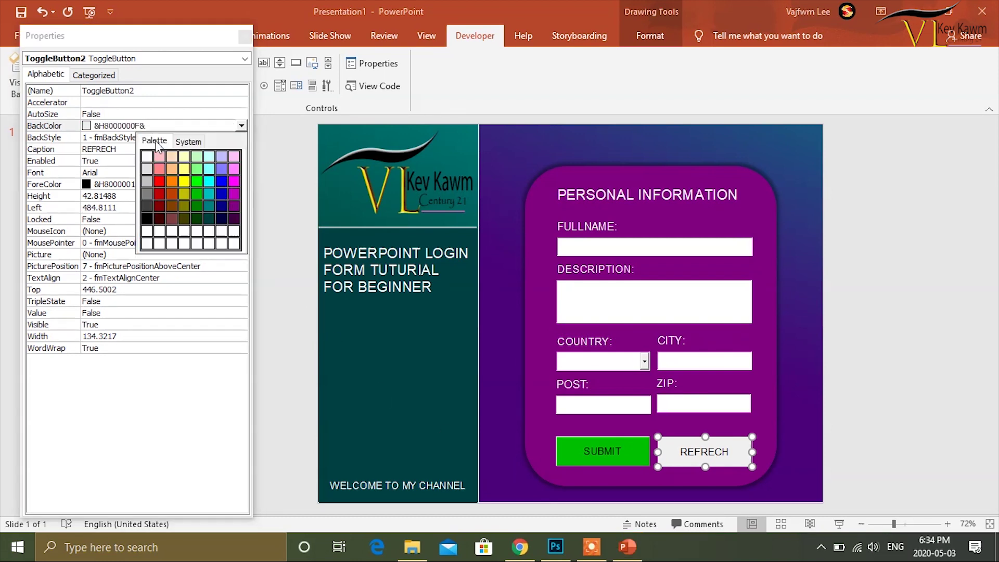
click(172, 182)
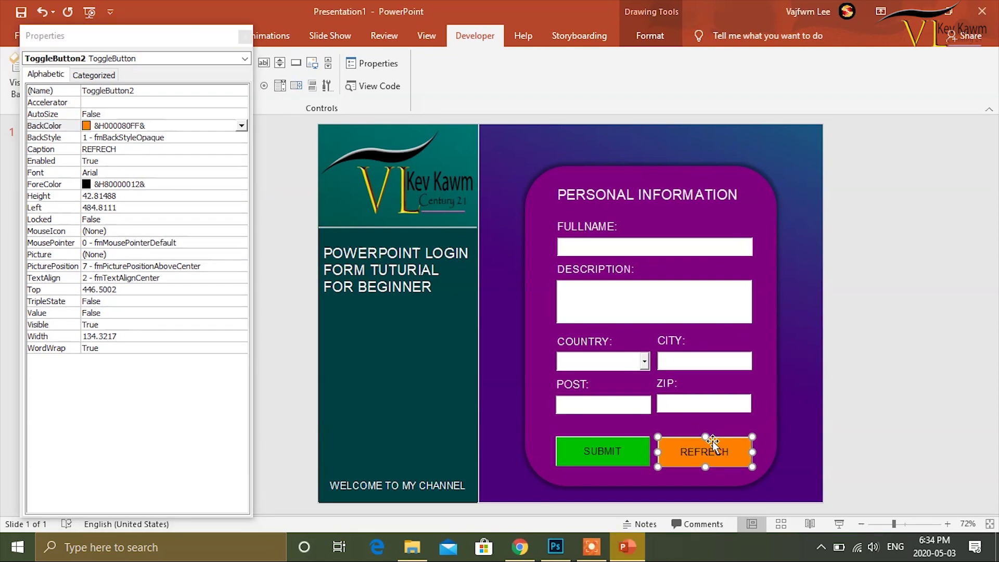
click(795, 374)
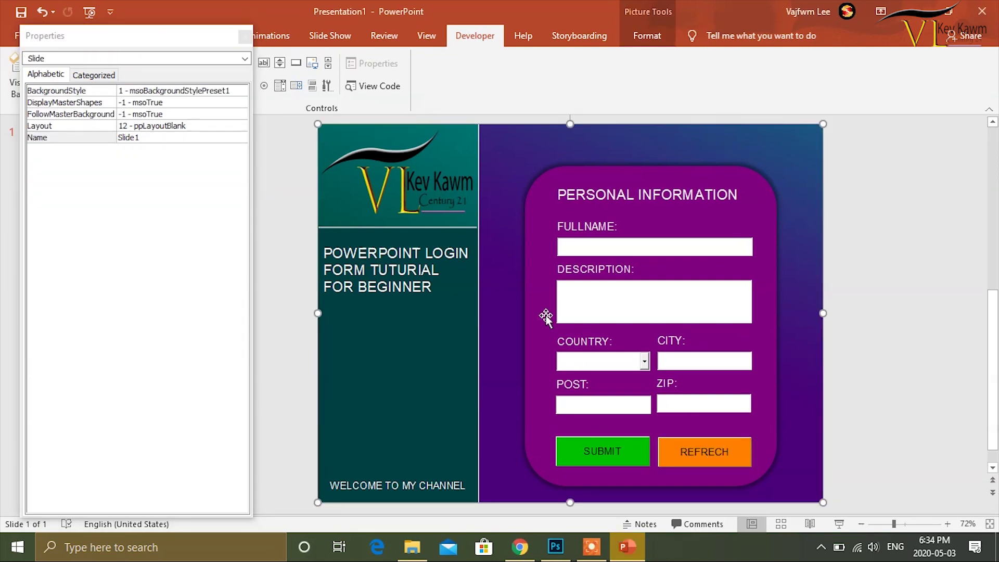
click(400, 354)
click(298, 298)
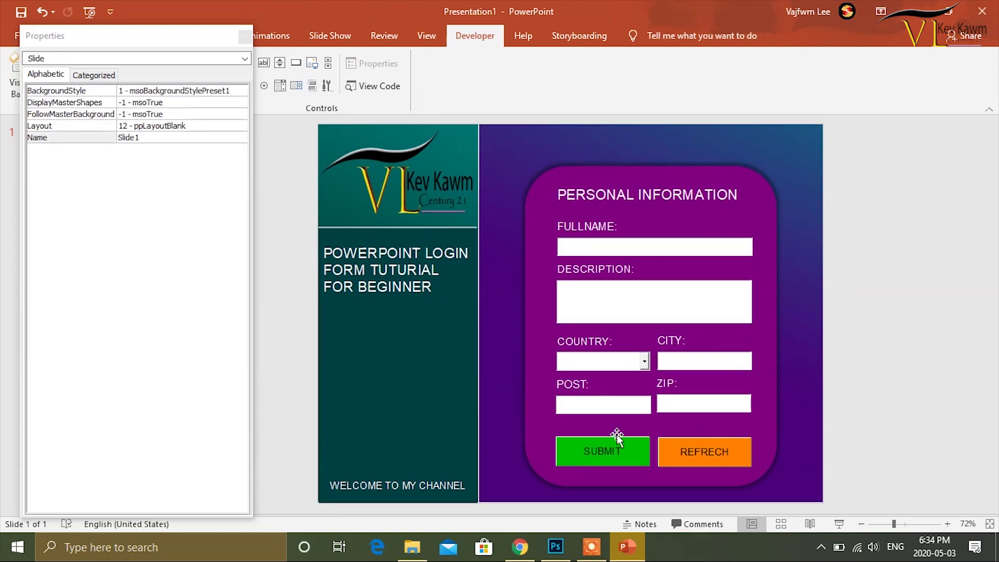
click(245, 35)
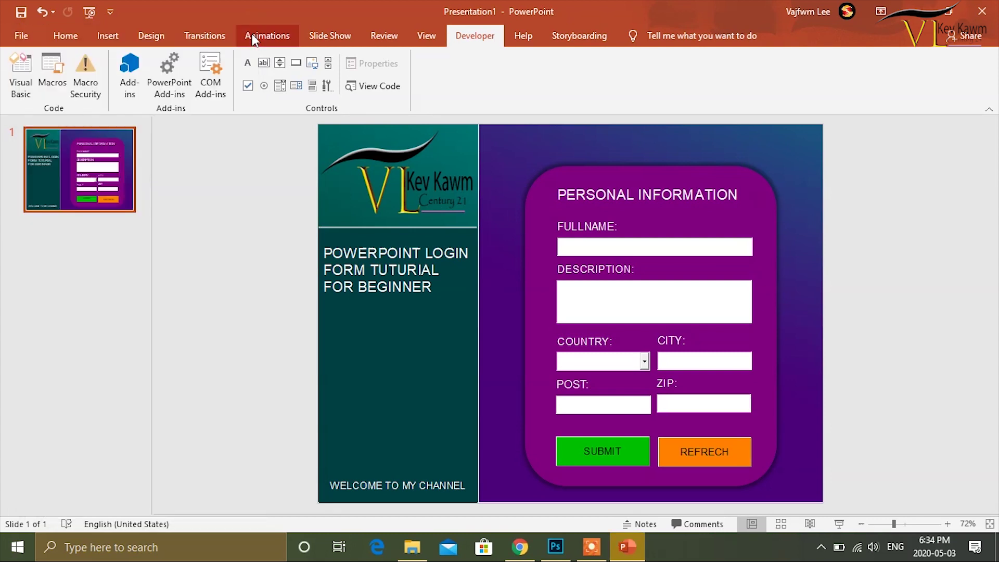
click(839, 524)
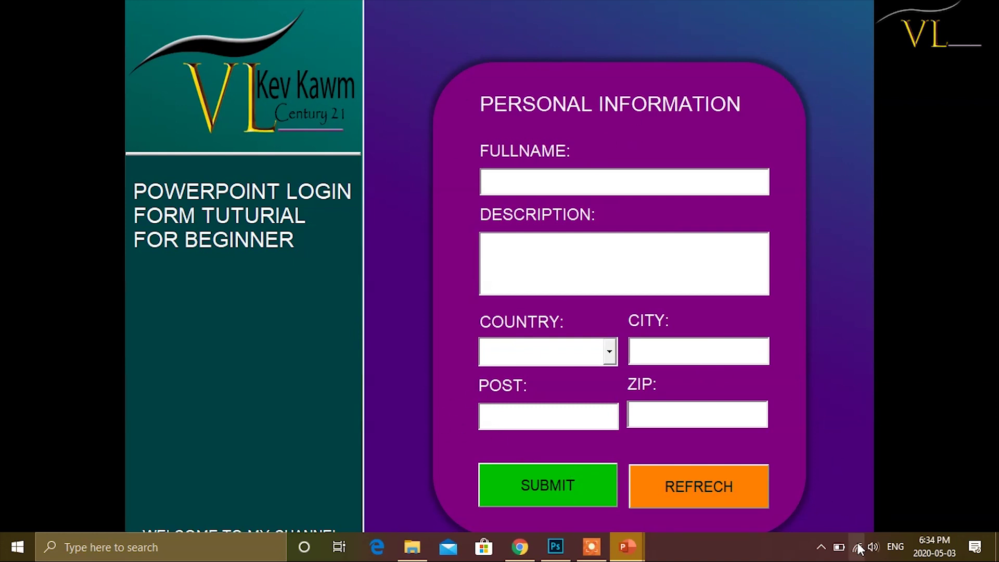
click(914, 251)
click(929, 273)
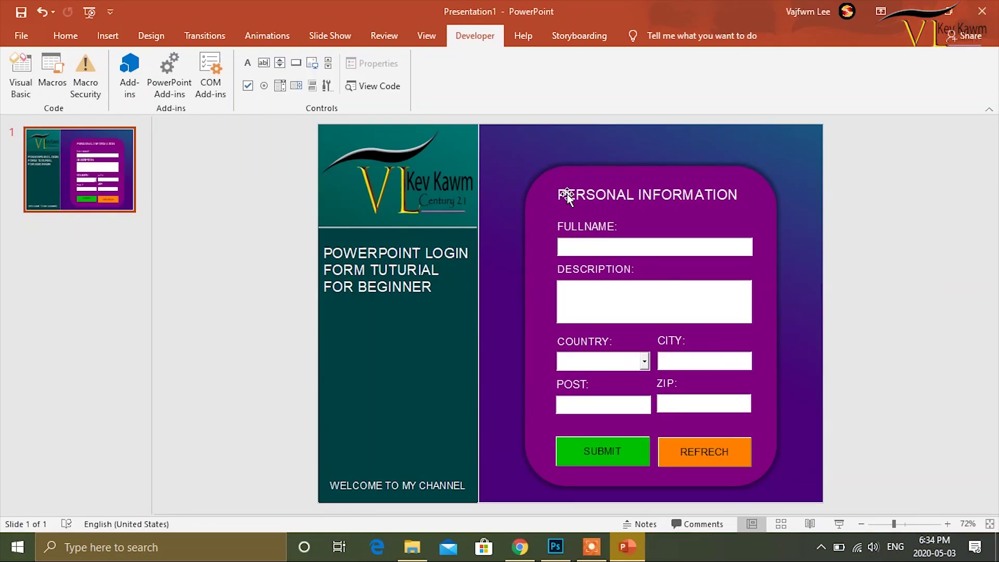
Shift the purple card with all its labels, fields, dropdown and both buttons slightly upward
click(566, 199)
shift+click(581, 224)
shift+click(601, 248)
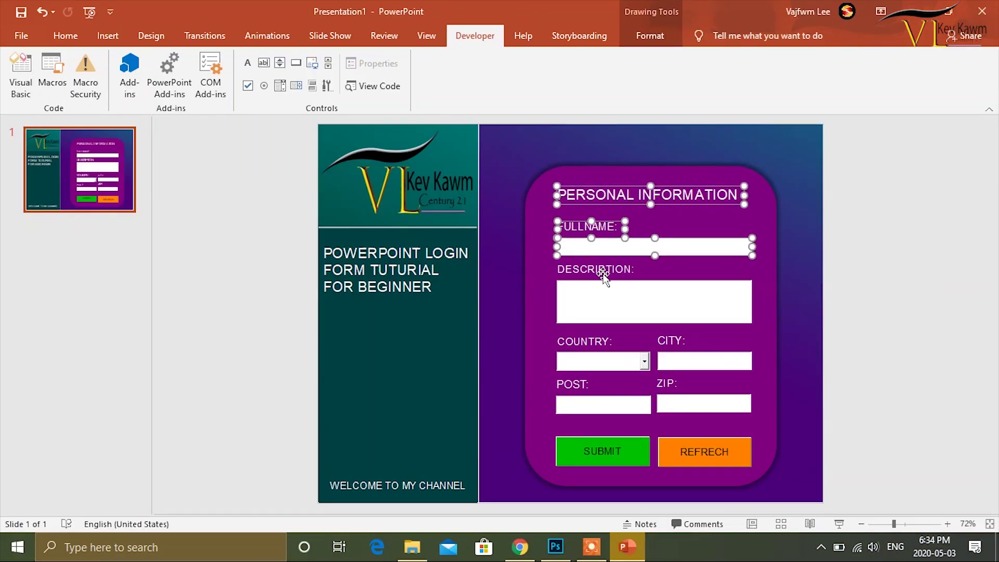
shift+click(602, 271)
shift+click(607, 290)
shift+click(669, 342)
shift+click(613, 344)
shift+click(610, 362)
shift+click(688, 364)
shift+click(669, 383)
shift+click(588, 384)
shift+click(599, 404)
shift+click(682, 401)
shift+click(692, 451)
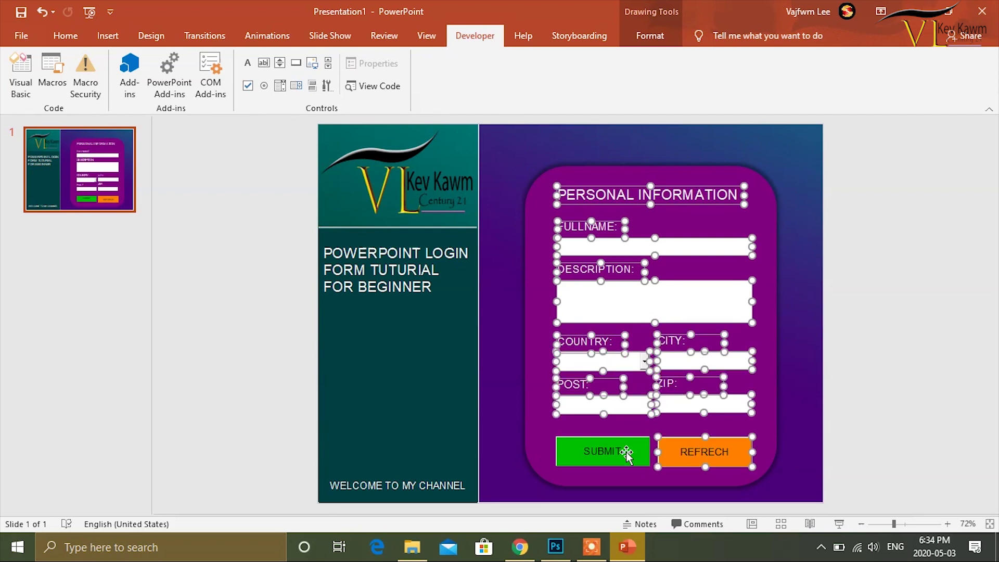
shift+click(626, 451)
shift+click(619, 429)
drag(619, 429, 619, 407)
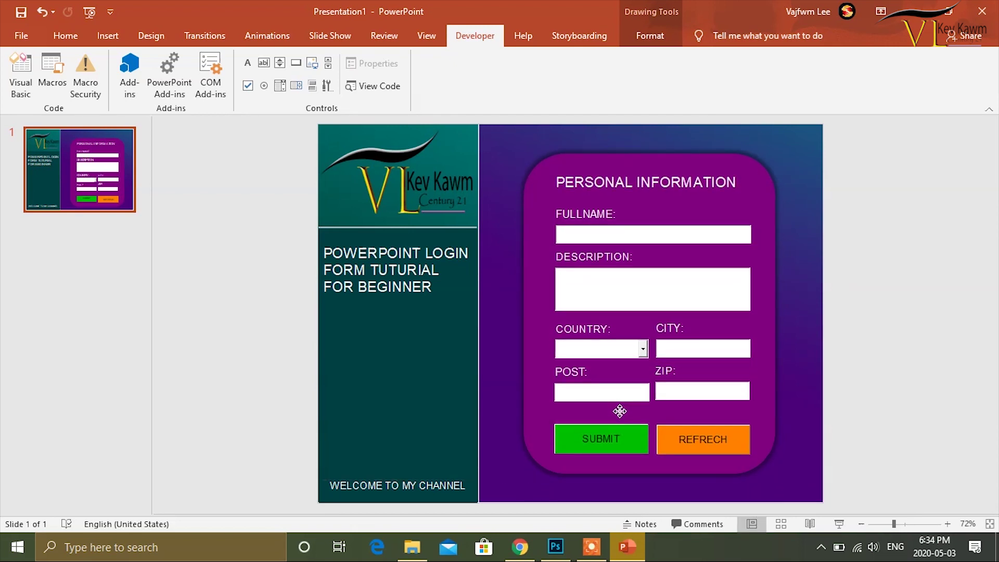
Raise the WELCOME TO MY CHANNEL text a little, then run the slide show to test
drag(411, 483, 411, 467)
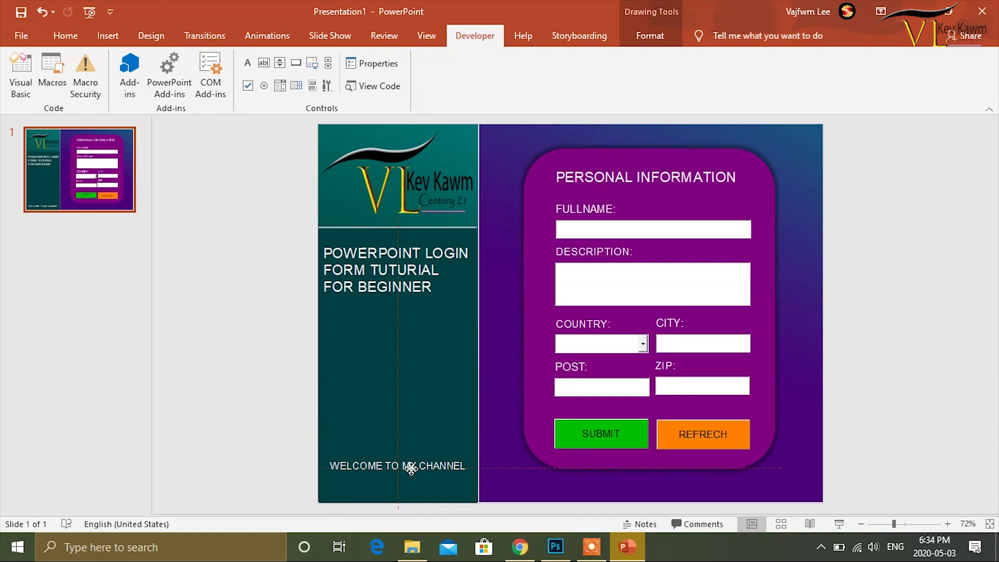
click(266, 397)
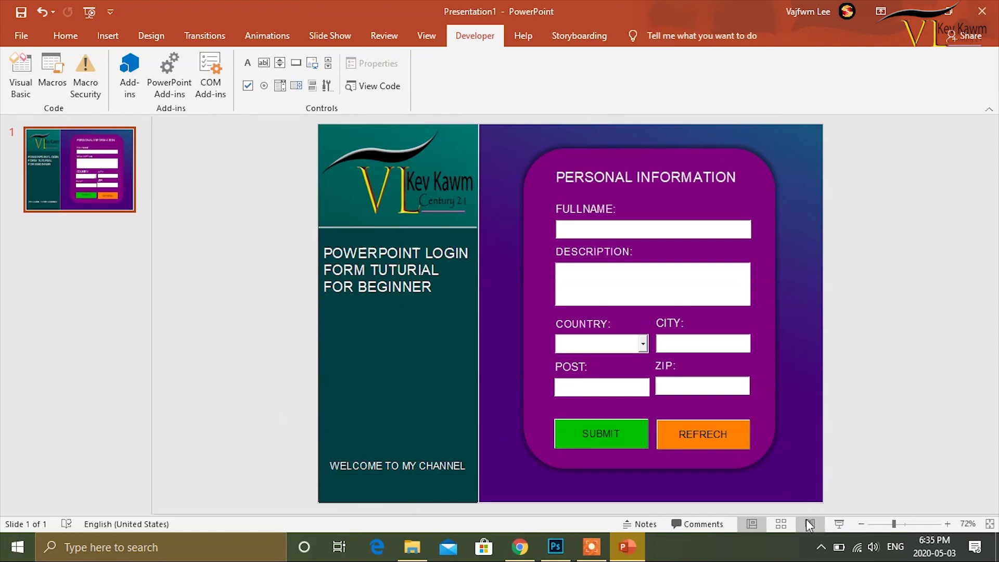
click(835, 523)
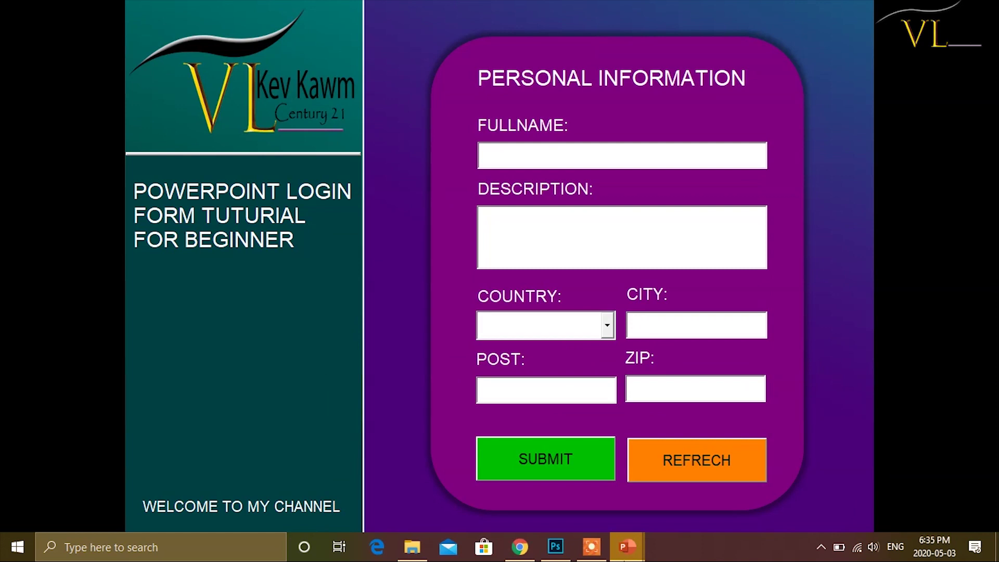
click(546, 156)
text(DSFSD)
click(542, 220)
text(DSFDS)
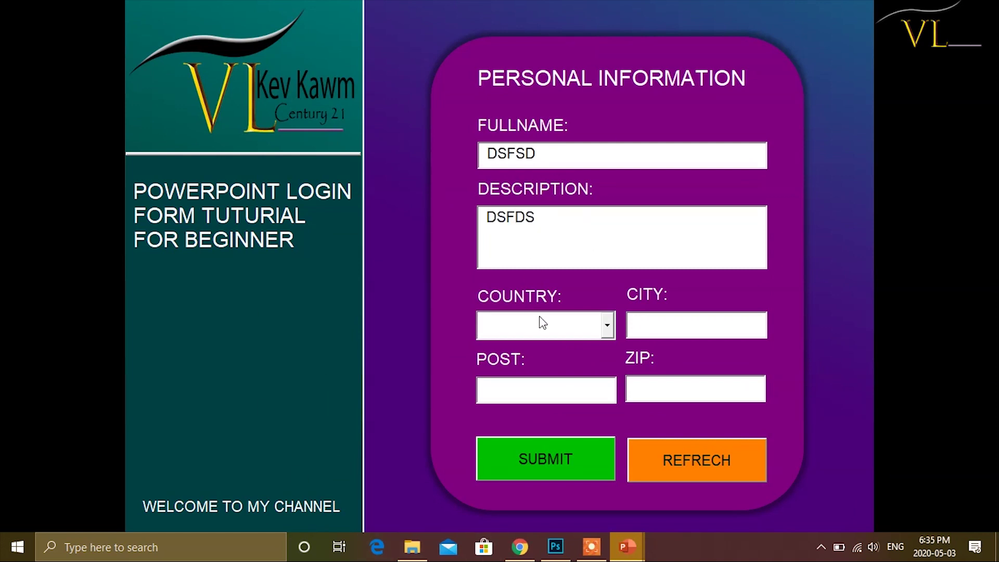
click(607, 331)
text(DSFSD)
click(662, 323)
text(SDFSD)
click(572, 389)
text(SDFSD)
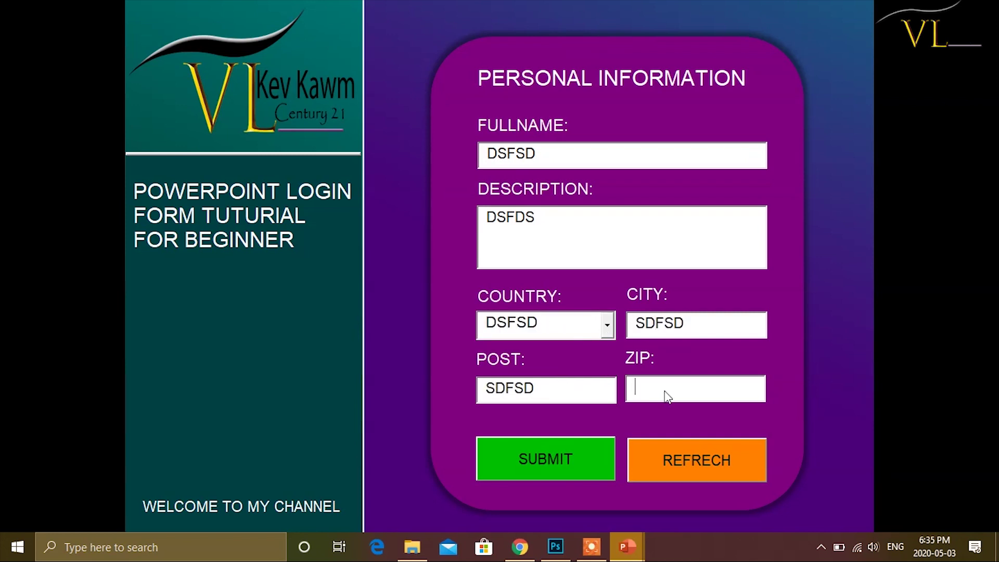
text(SD)
click(569, 464)
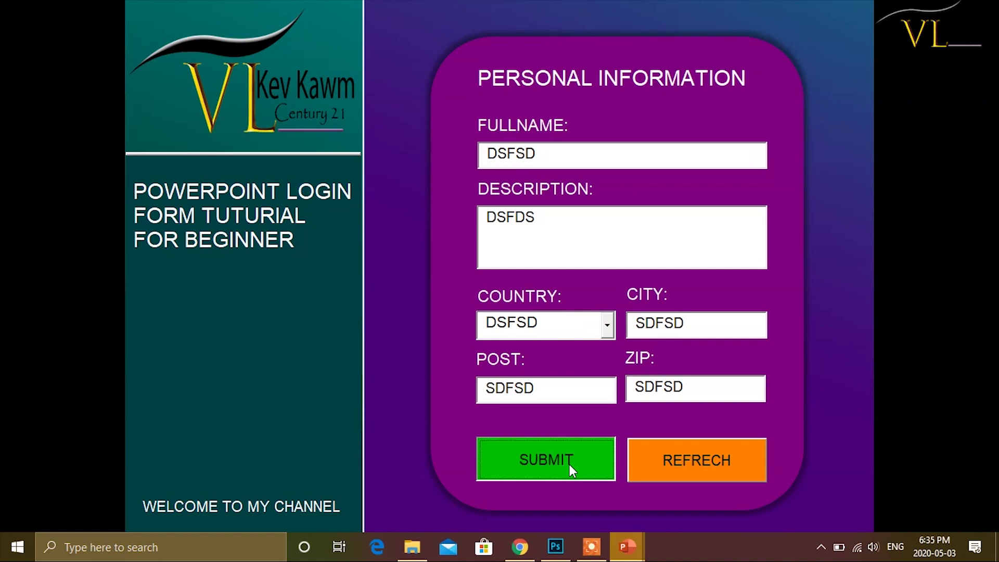
click(671, 459)
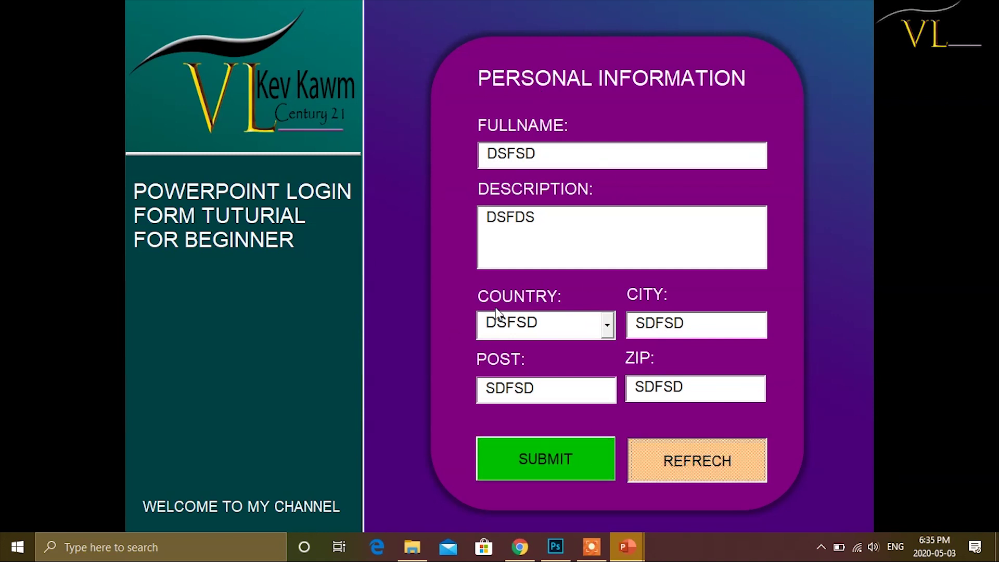
double_click(577, 164)
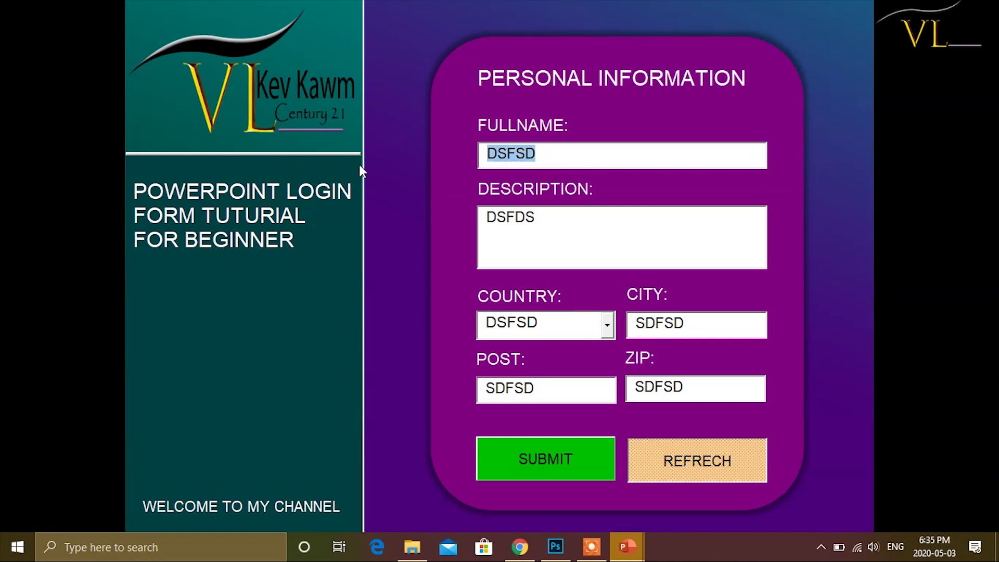
key(Delete)
double_click(546, 223)
key(Delete)
double_click(570, 324)
key(Delete)
double_click(662, 325)
key(Delete)
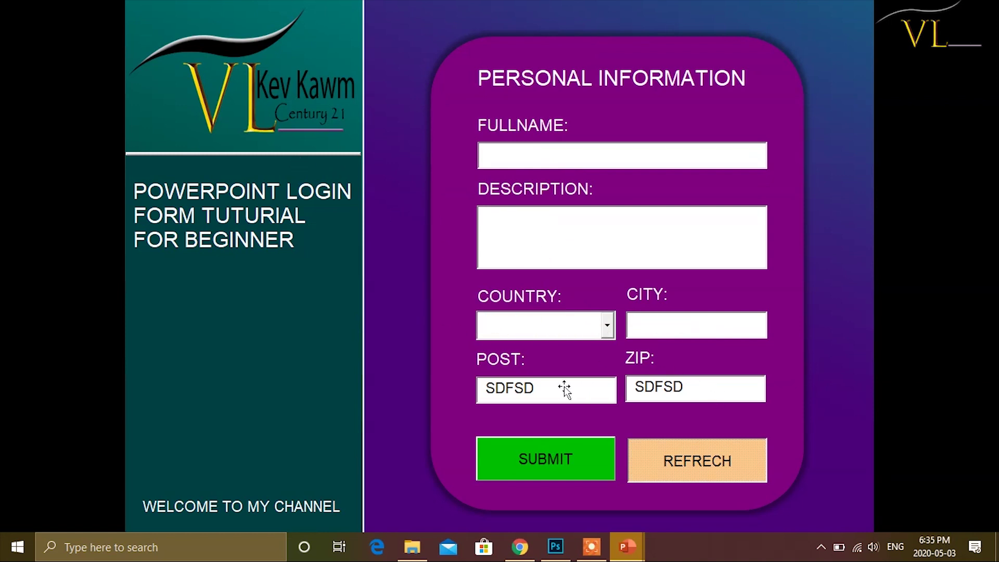
key(Delete)
double_click(542, 389)
key(Delete)
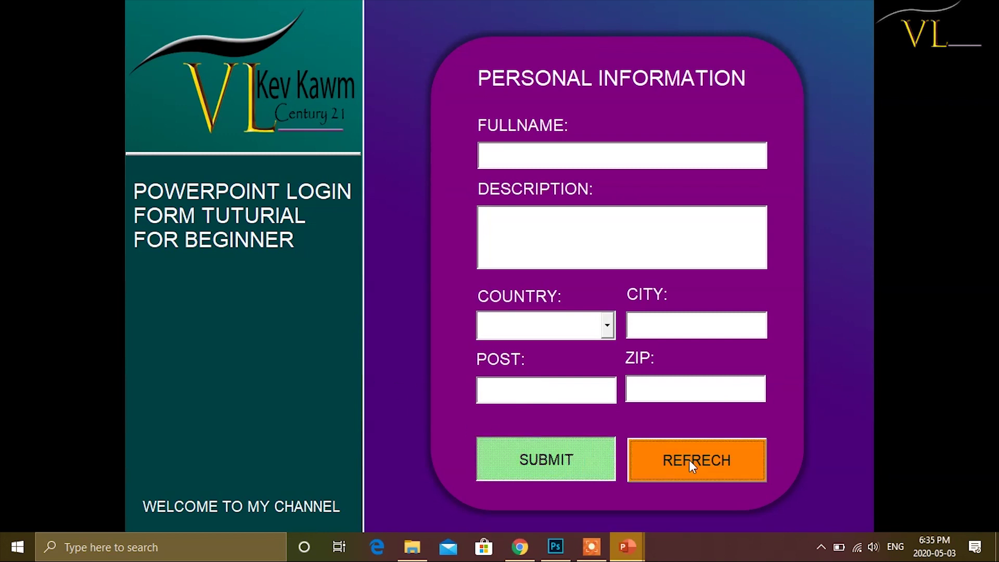
click(555, 161)
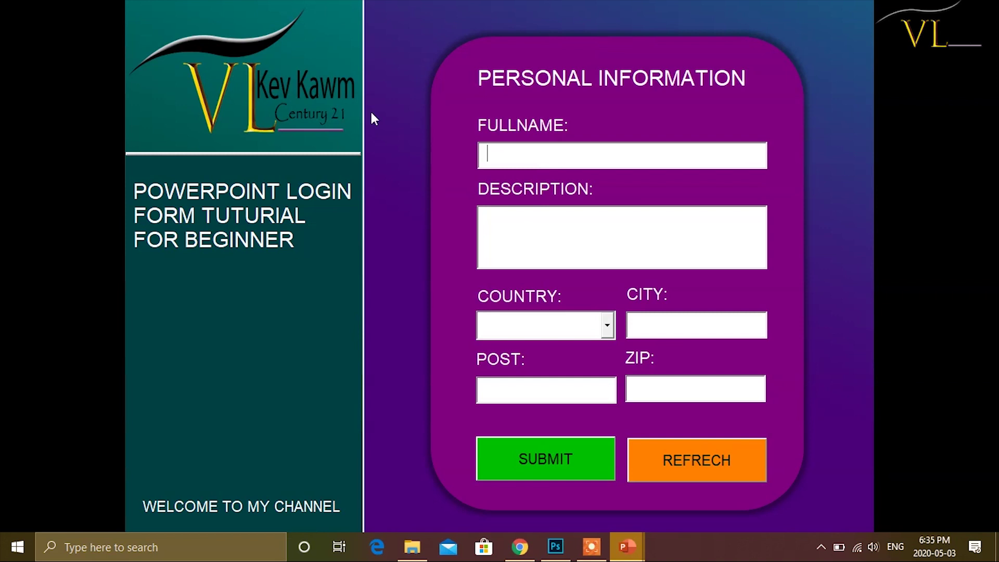
click(574, 229)
click(557, 328)
click(654, 389)
click(933, 248)
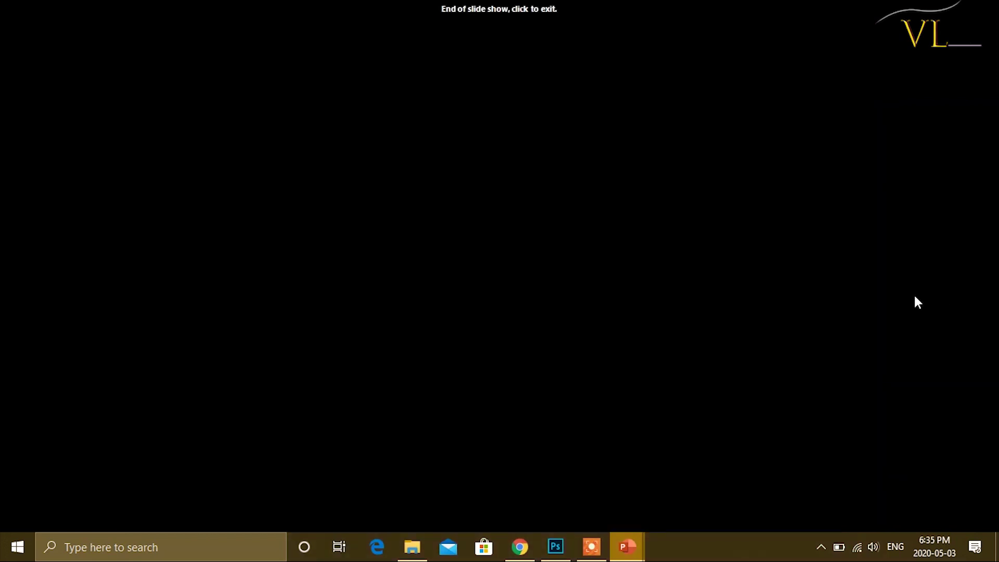
click(915, 297)
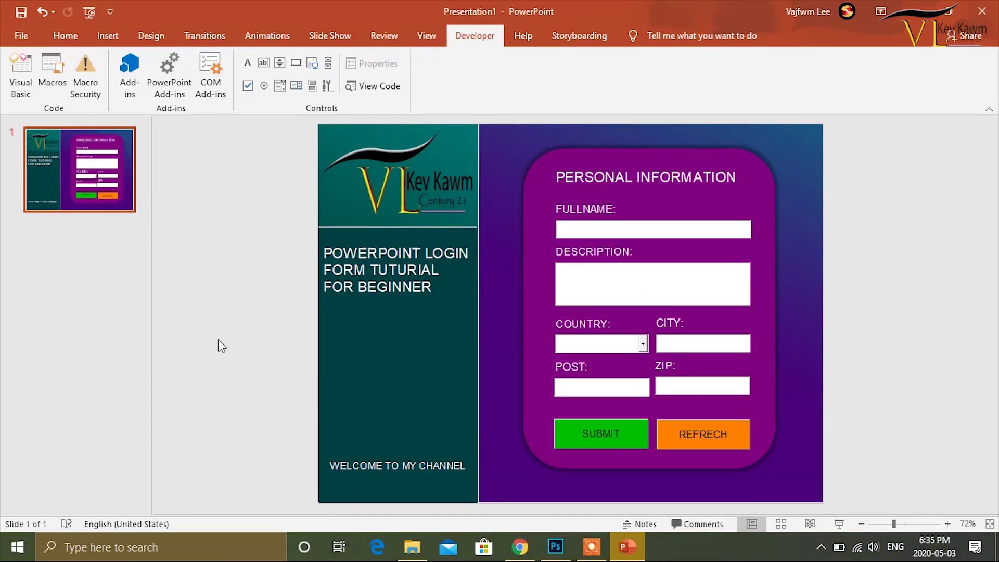